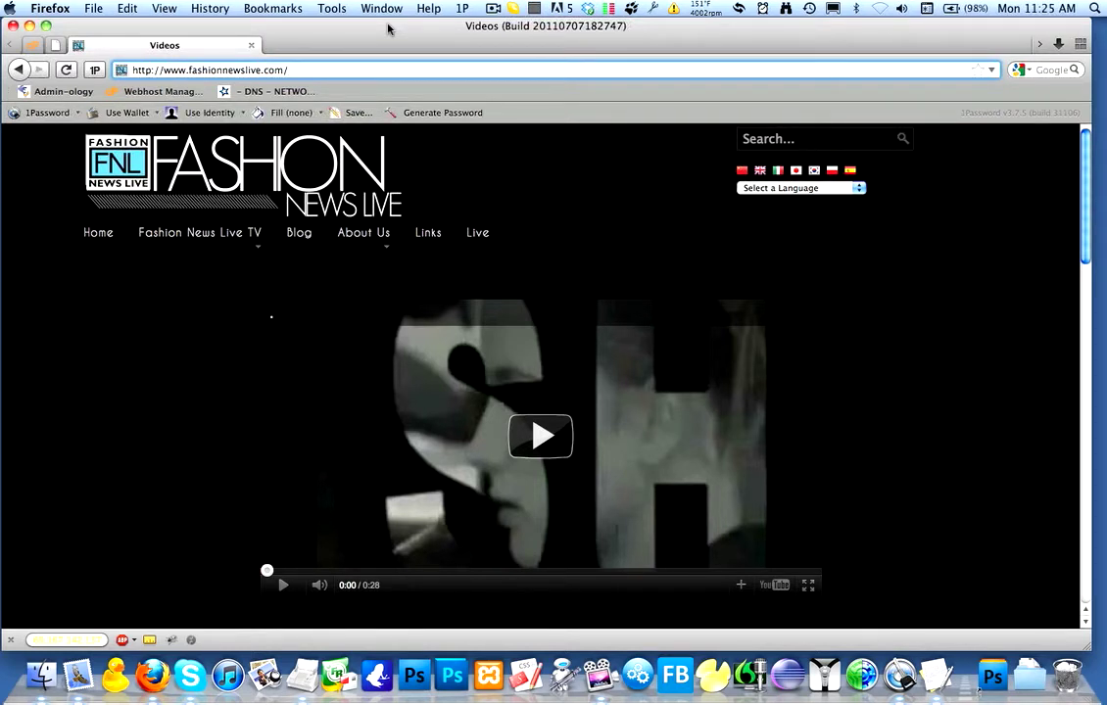
Load the Fashion News Live login page by adding 'login' to the site address.
type("login")
key("Return")
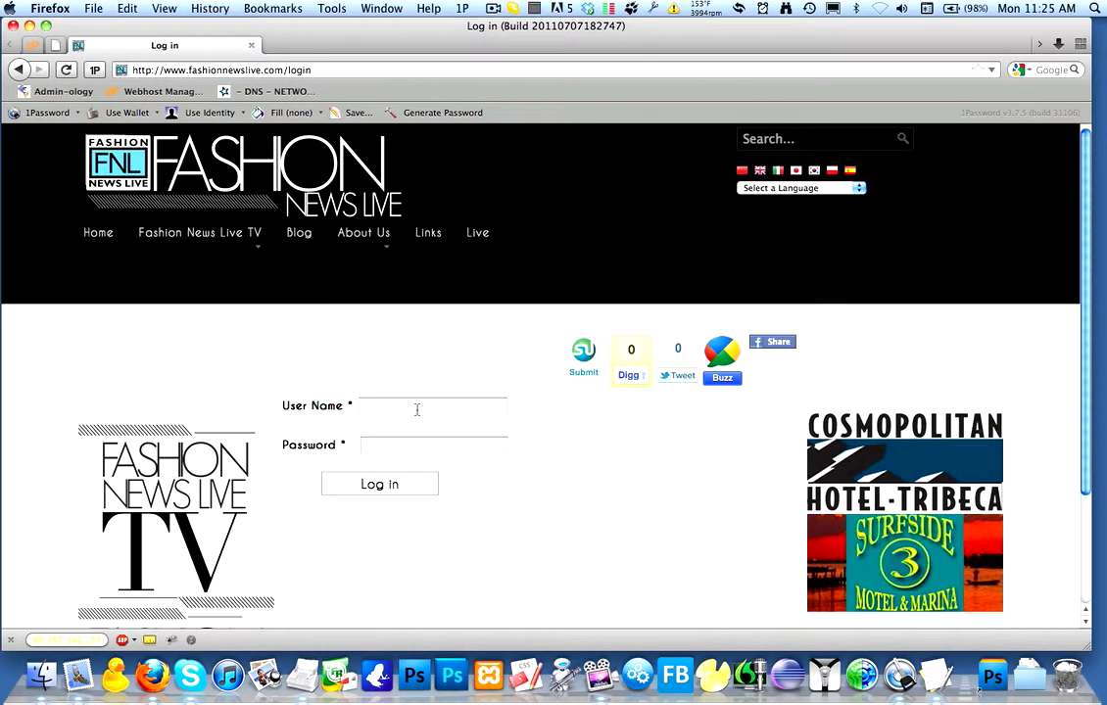
Log in with the user name and password, declining 1Password's offer to save them.
left_click(416, 407)
type("asdfasdf")
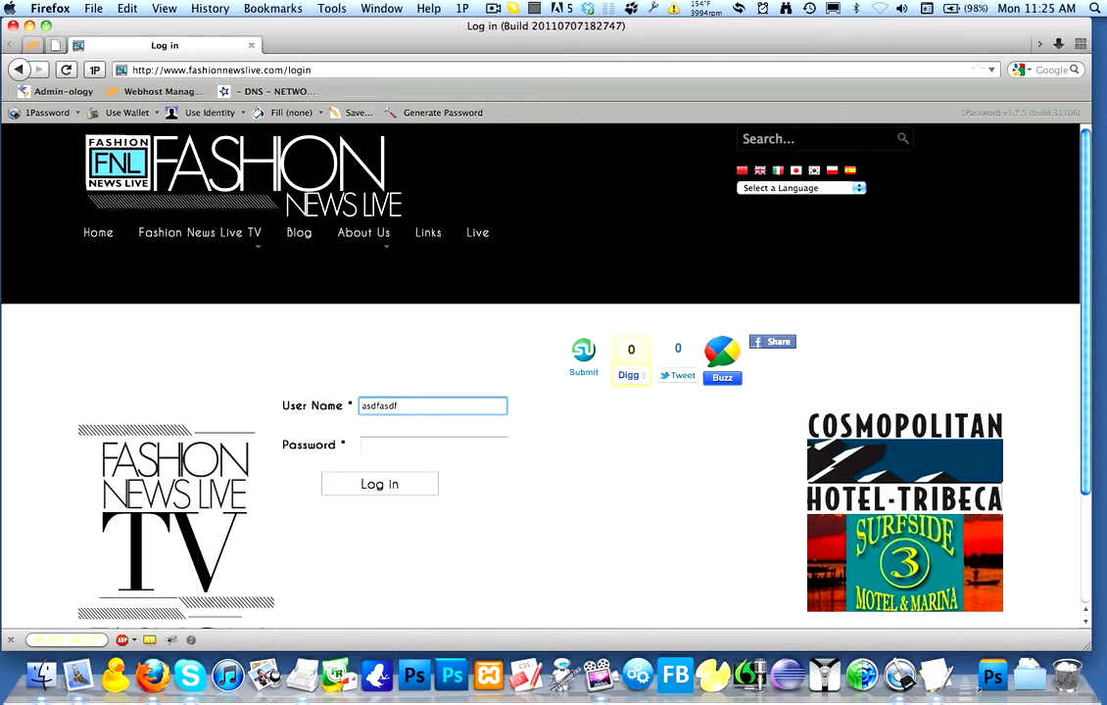
key("Tab")
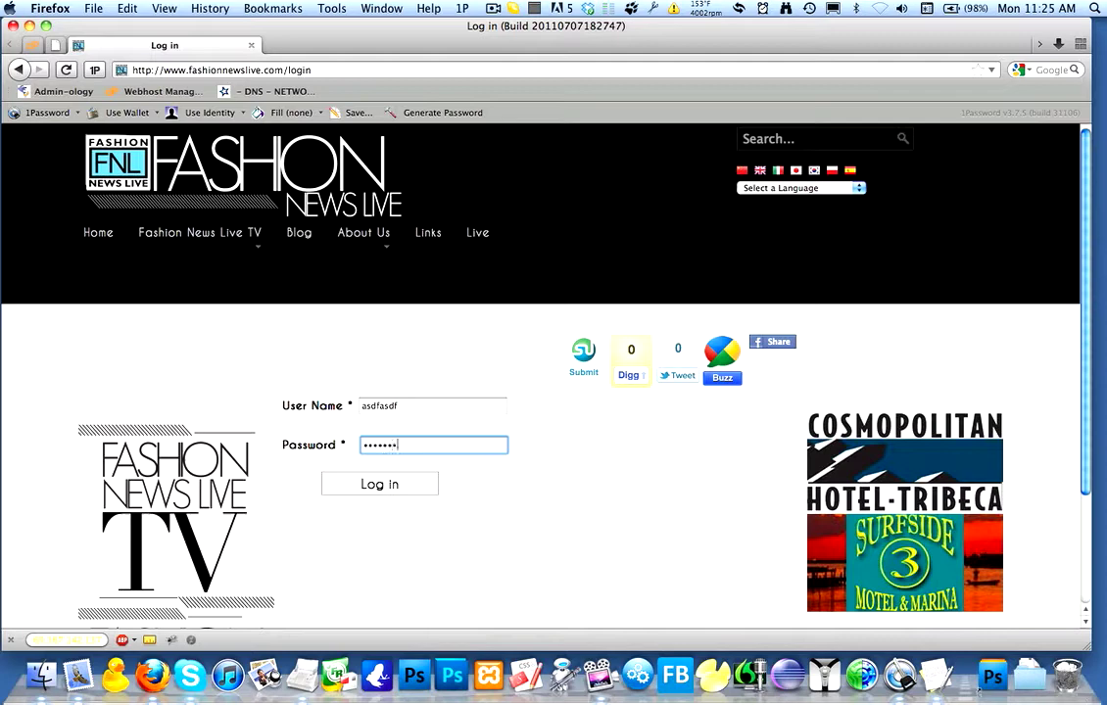
left_click(421, 484)
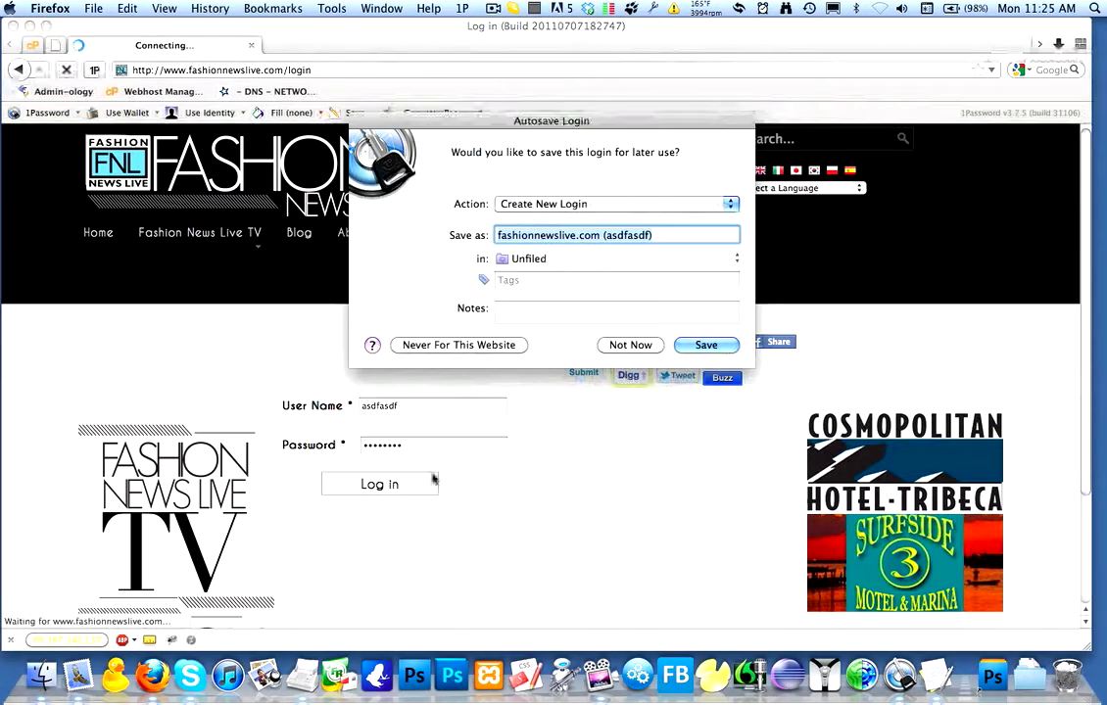
left_click(636, 345)
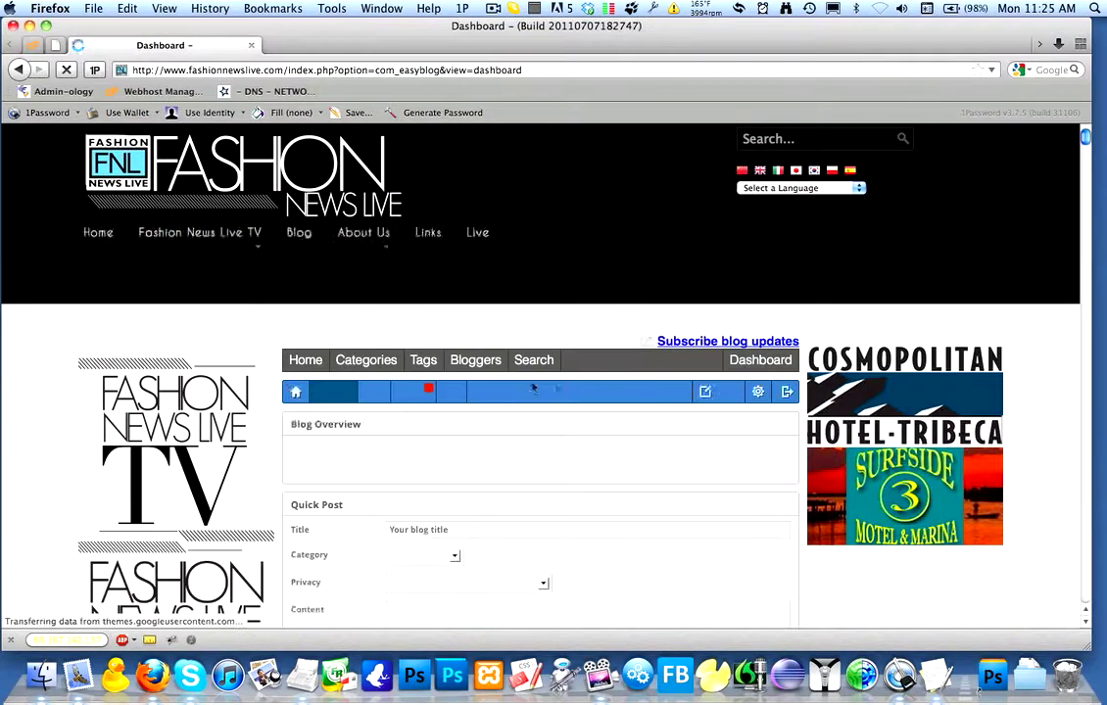
scroll(556, 403, "down", 5)
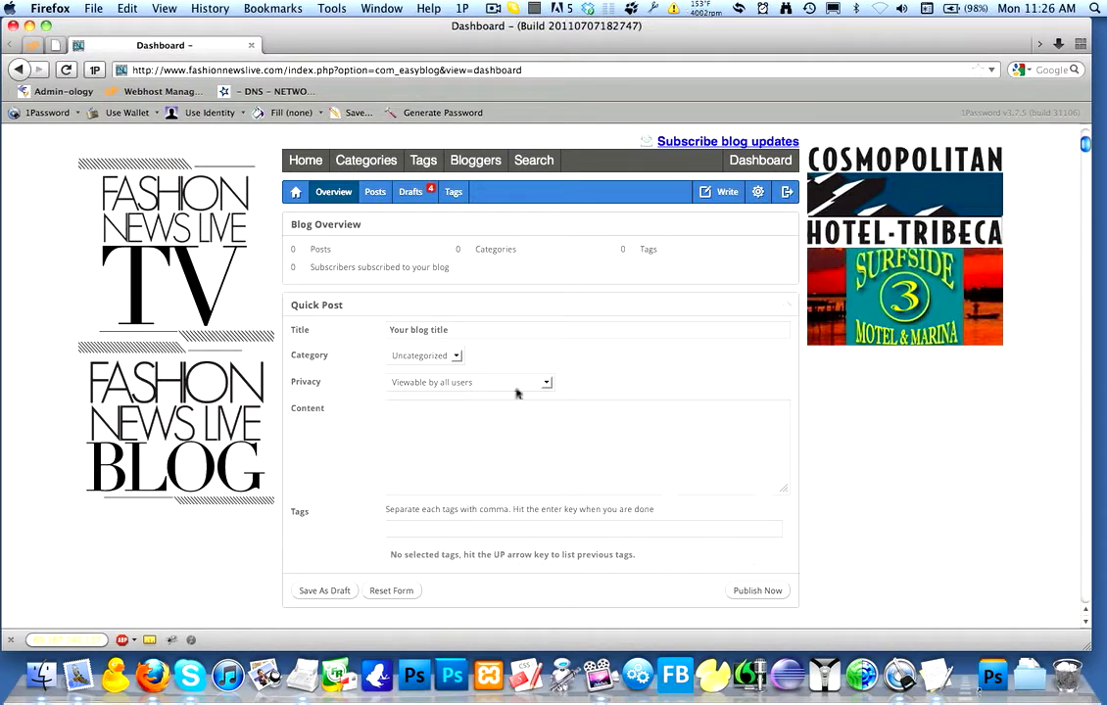
scroll(632, 362, "up", 3)
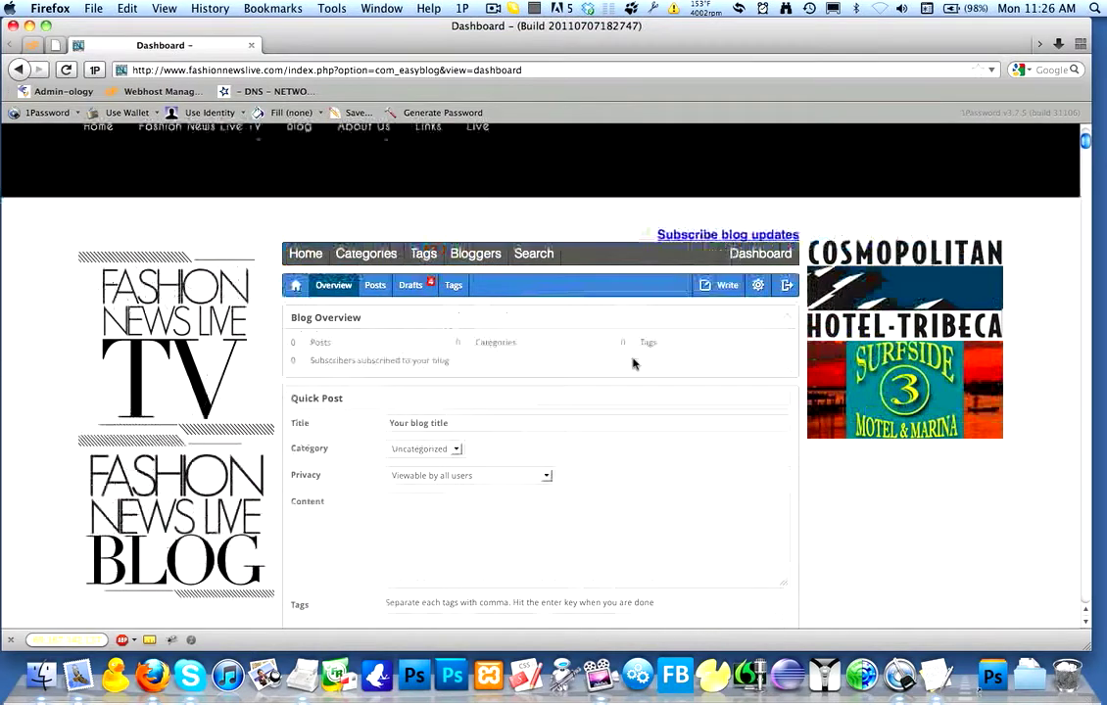
Create a new post set to Unpublished, keeping the category Uncategorized.
left_click(720, 295)
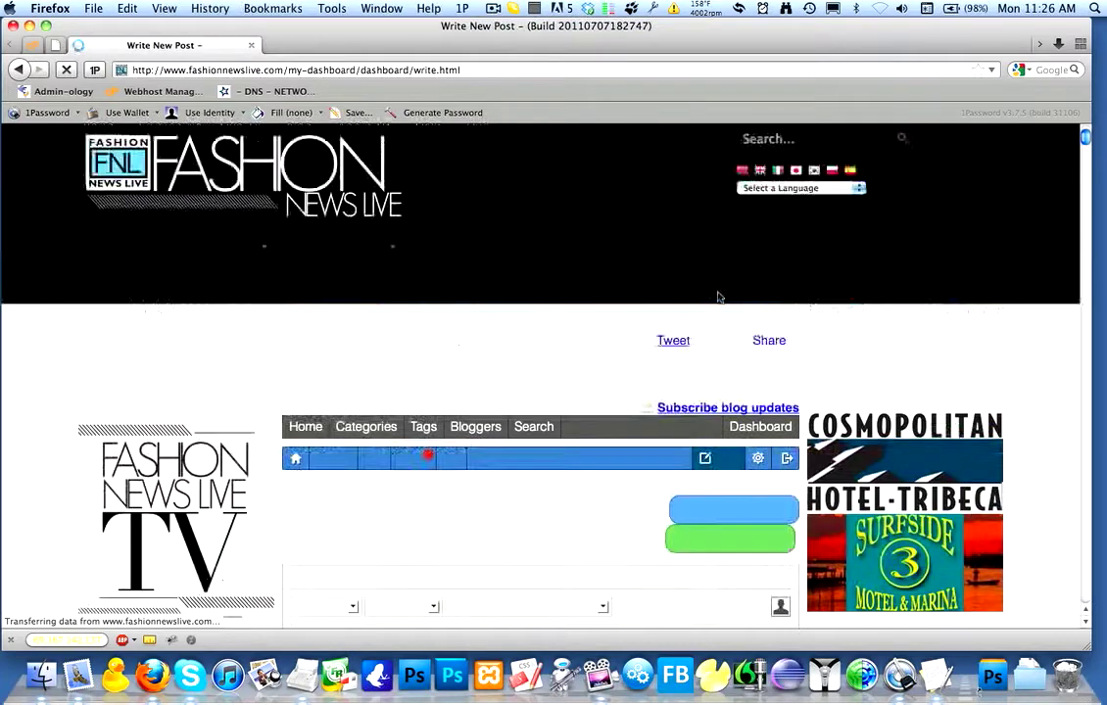
scroll(395, 383, "down", 5)
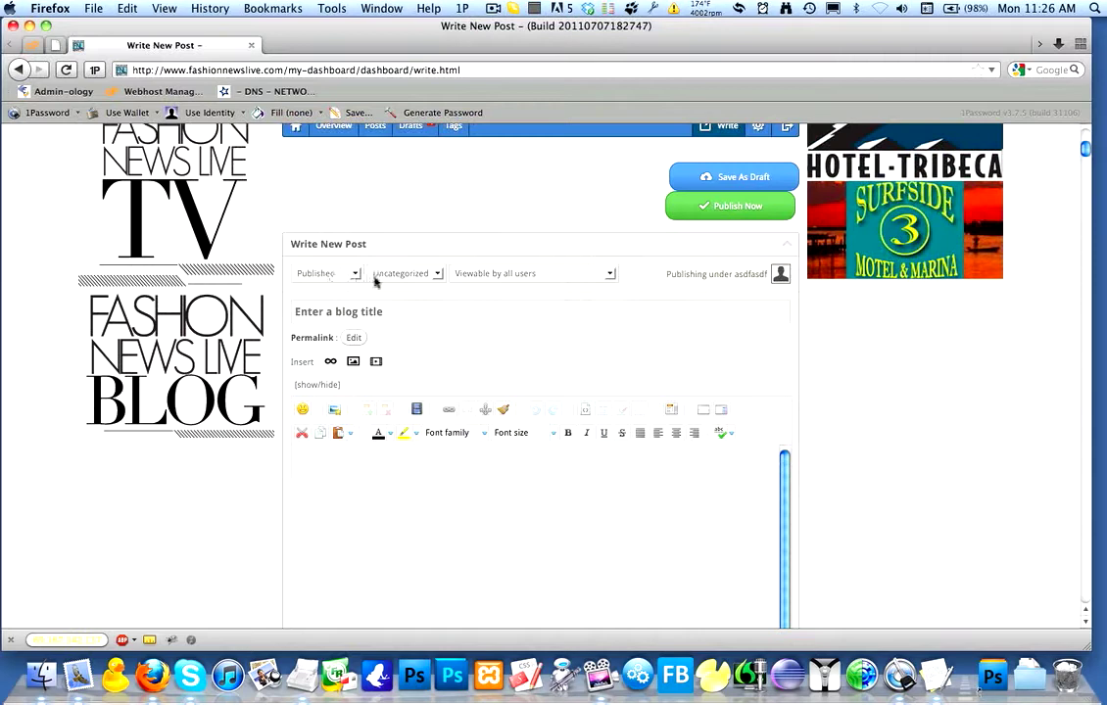
left_click(356, 277)
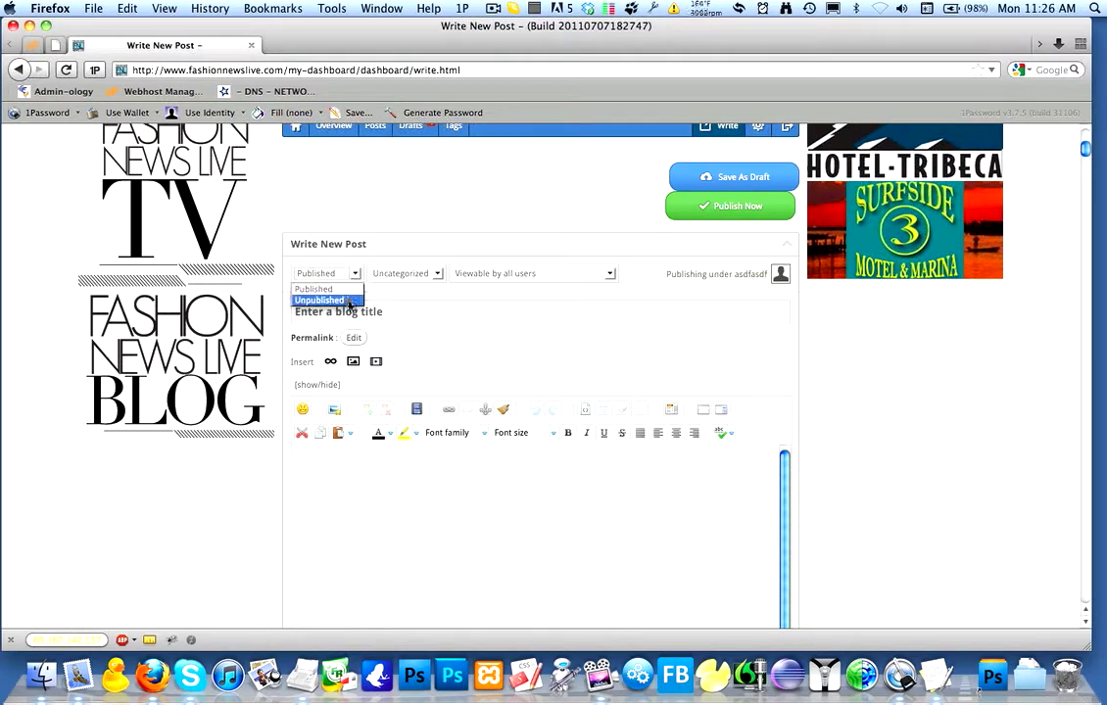
left_click(319, 300)
left_click(437, 274)
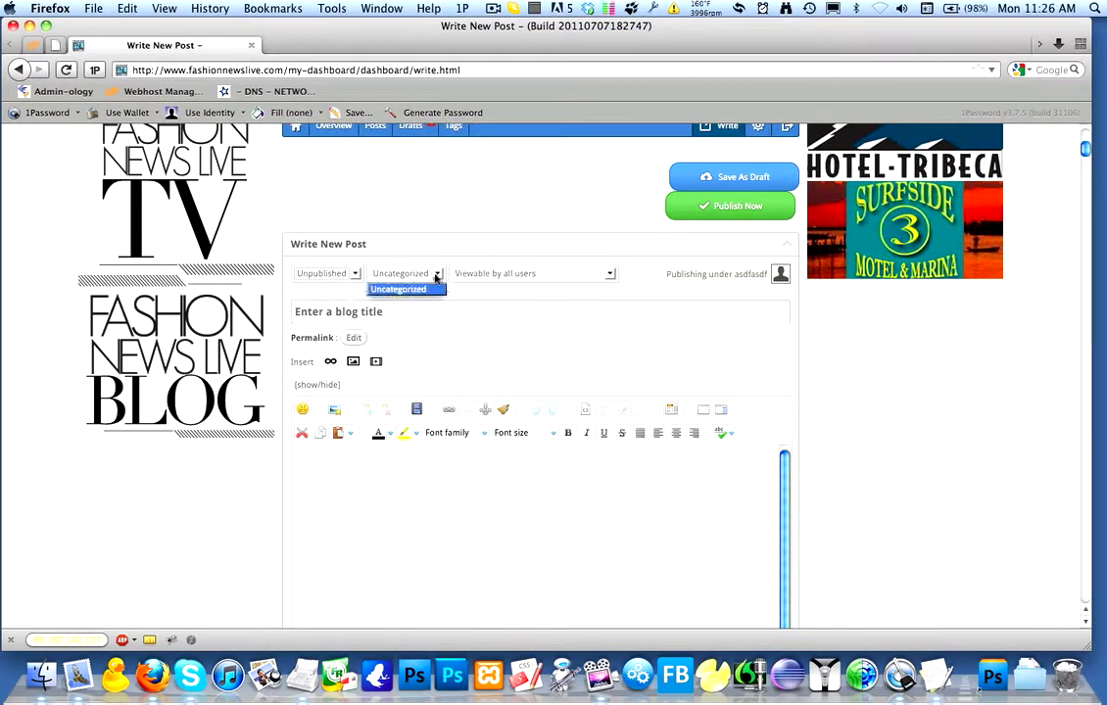
left_click(456, 285)
left_click(402, 274)
left_click(444, 294)
Title the post 'How to add high quality imagery to your blog posts!' and switch the body to HTML.
left_click(453, 311)
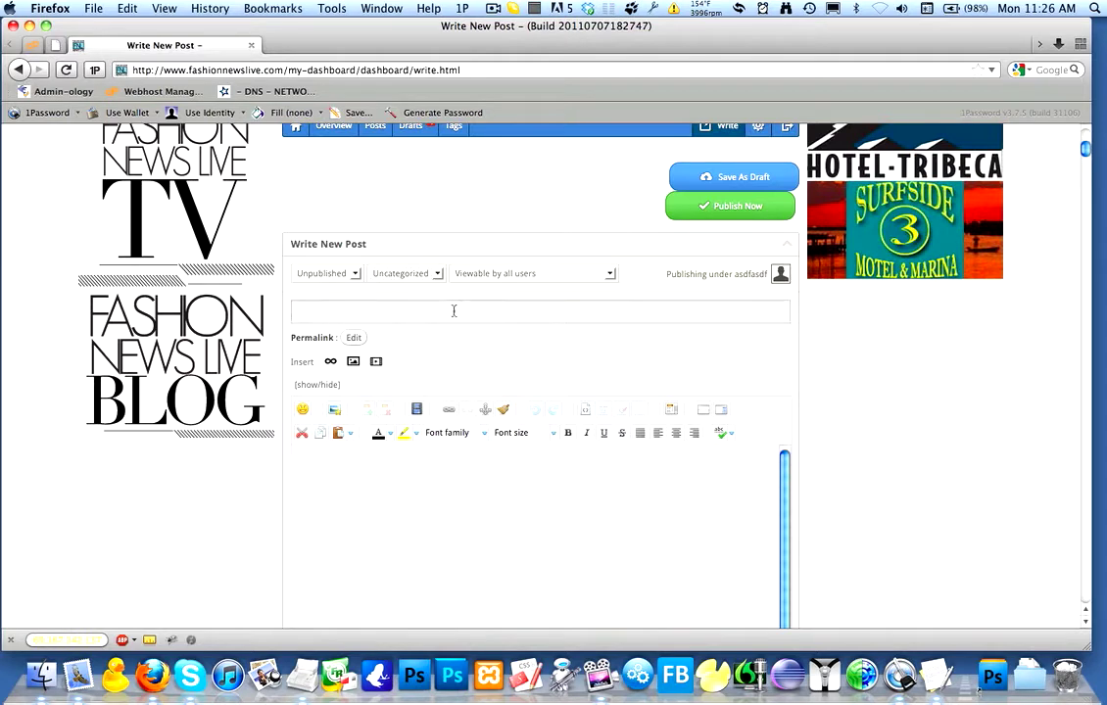
type("How to add high qu")
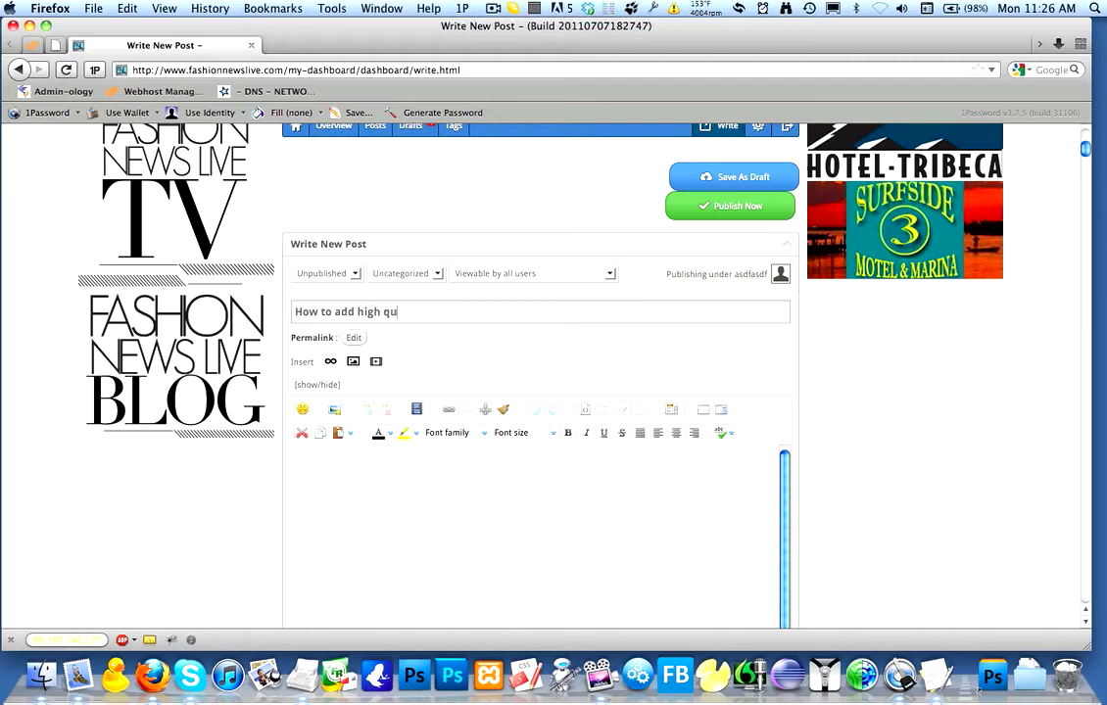
type("ality imagery i")
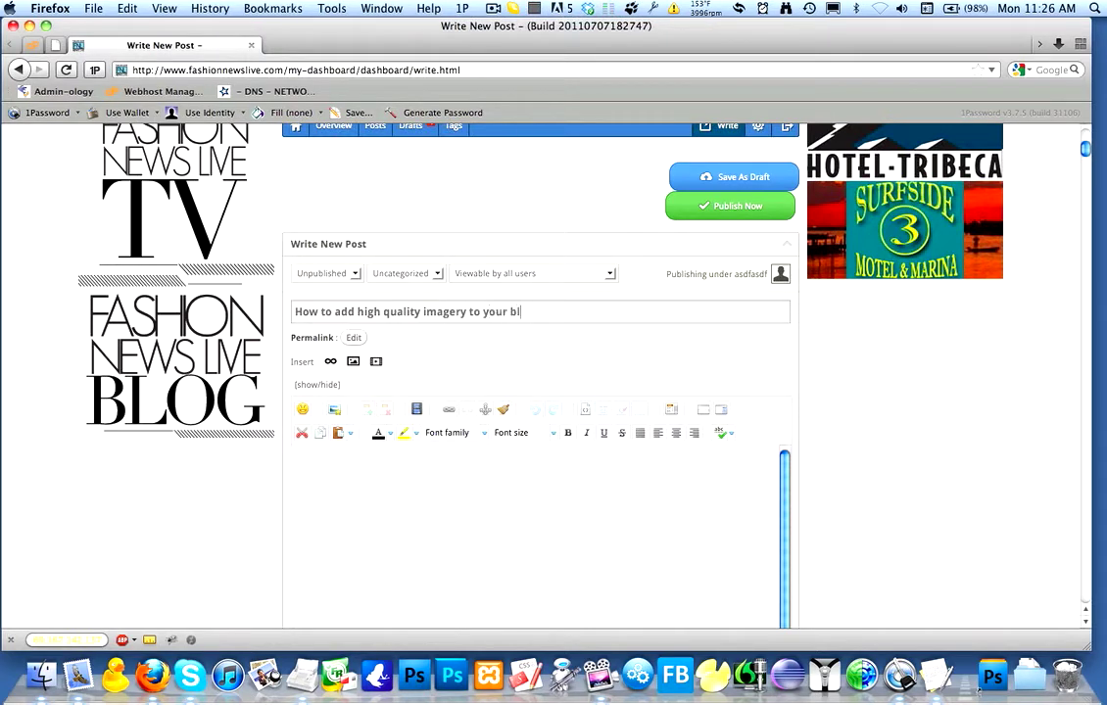
type("ts!")
left_click(417, 369)
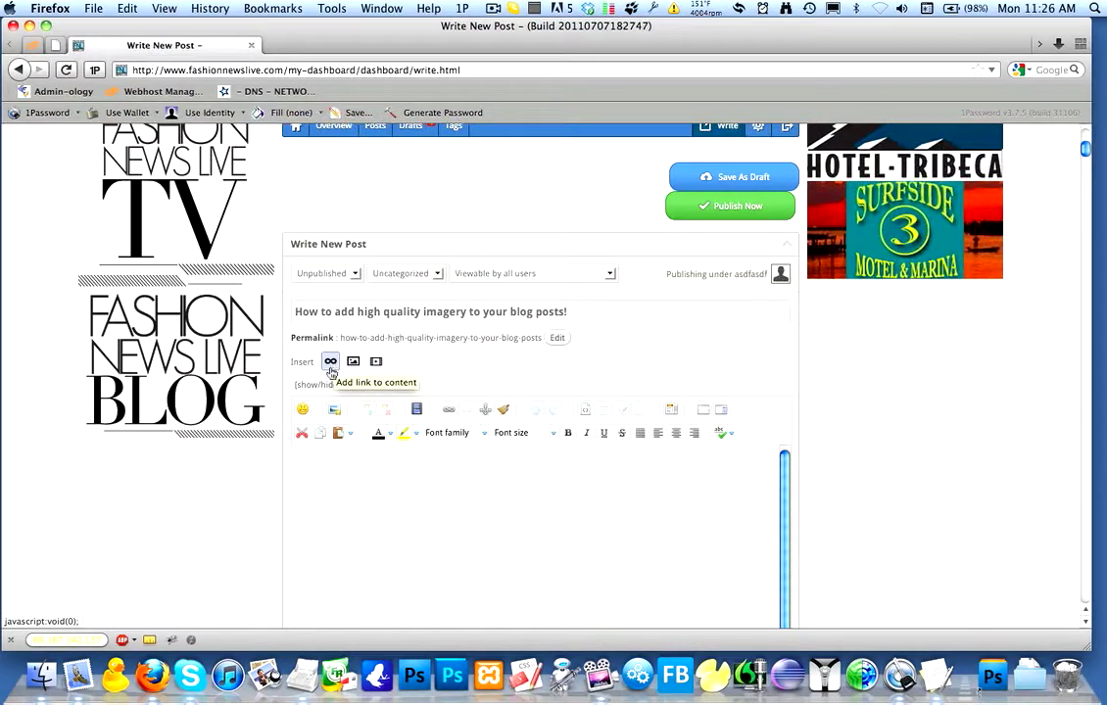
scroll(335, 386, "down", 1)
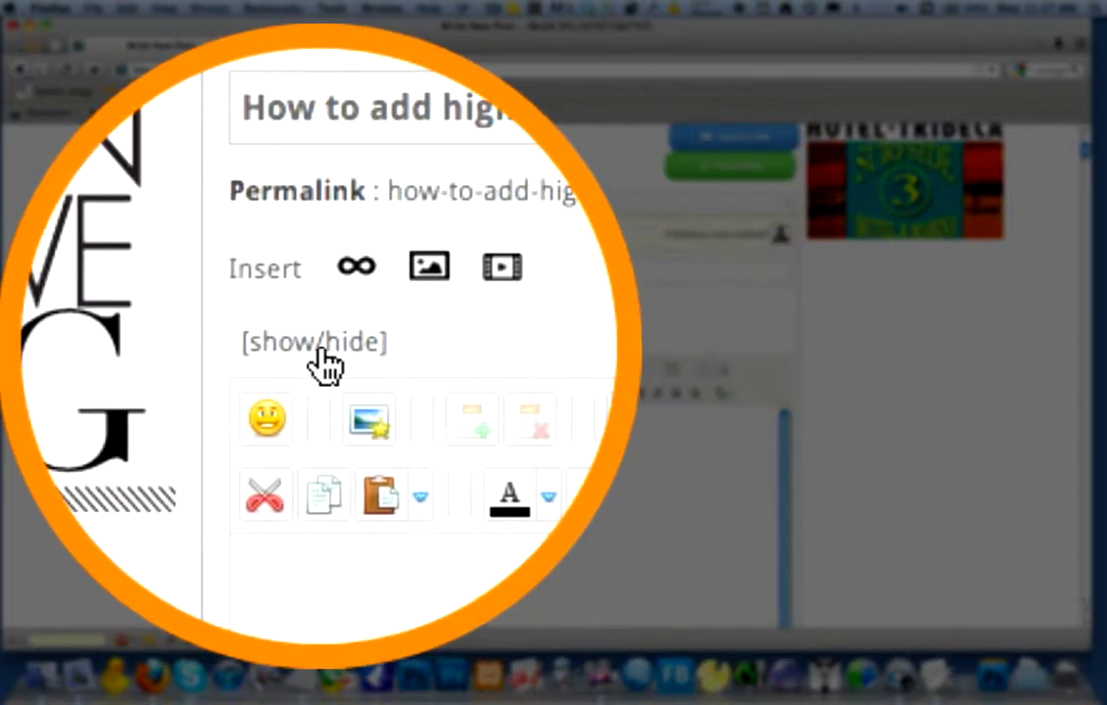
left_click(317, 350)
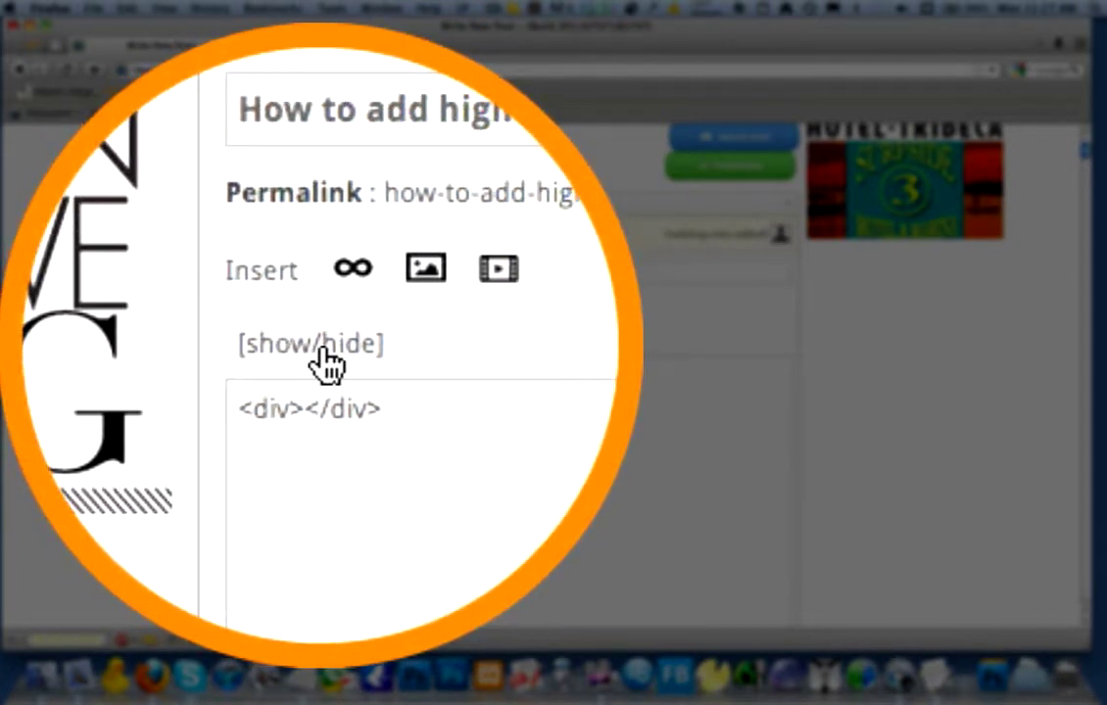
Return to the rich text editor, paste the LVMH/Marc Jacobs article into the body and review it.
left_click(321, 351)
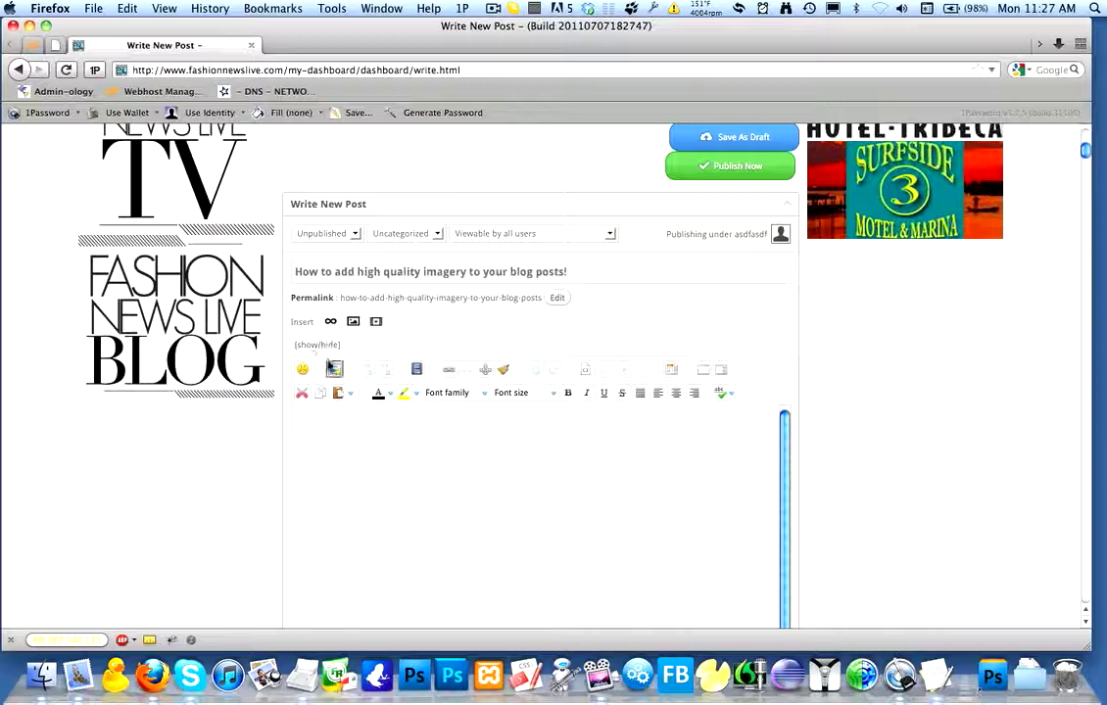
left_click(394, 450)
key("super+v")
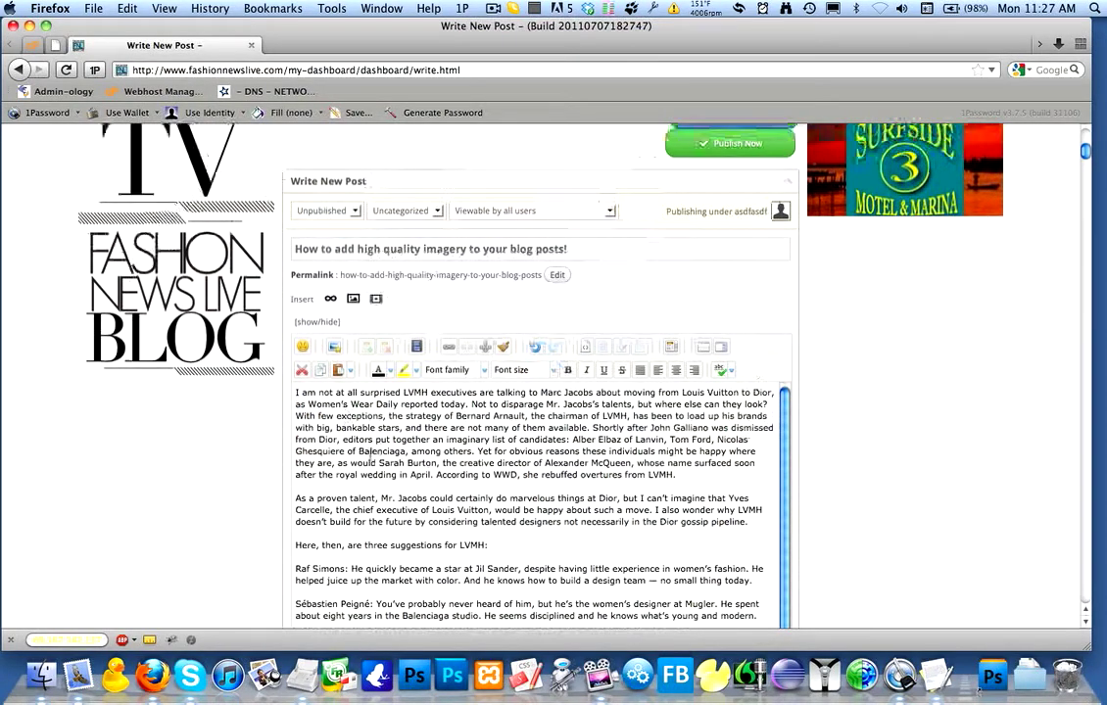
scroll(740, 382, "down", 5)
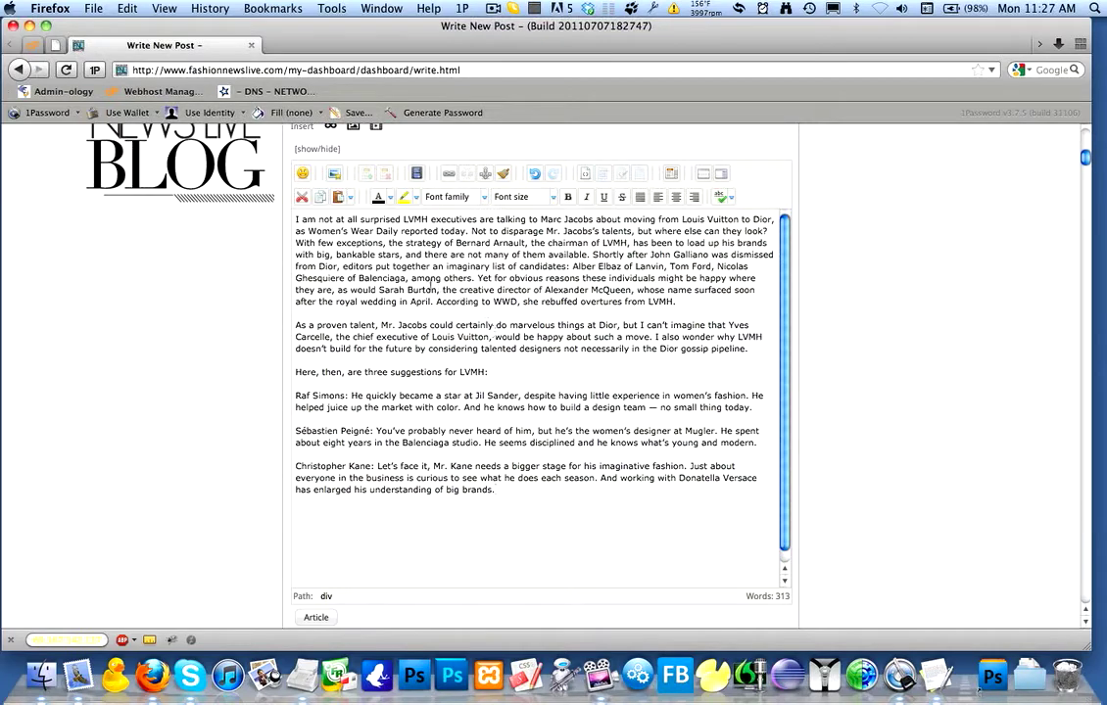
key("super+a")
scroll(460, 372, "up", 3)
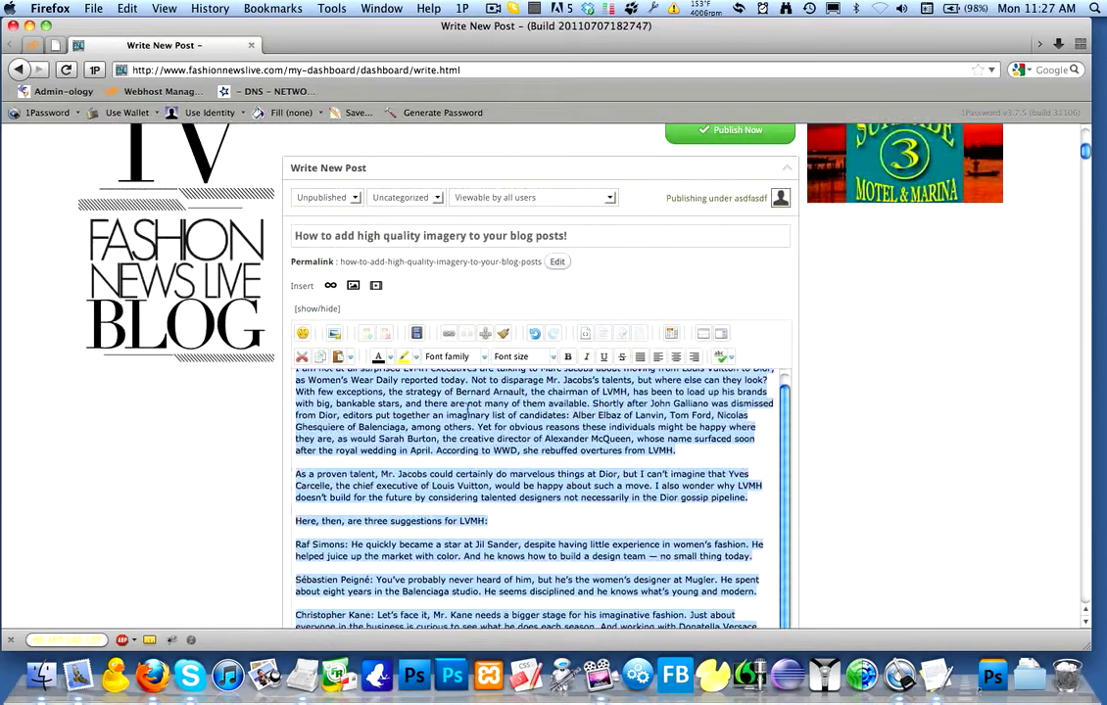
scroll(468, 409, "up", 1)
scroll(519, 263, "down", 3)
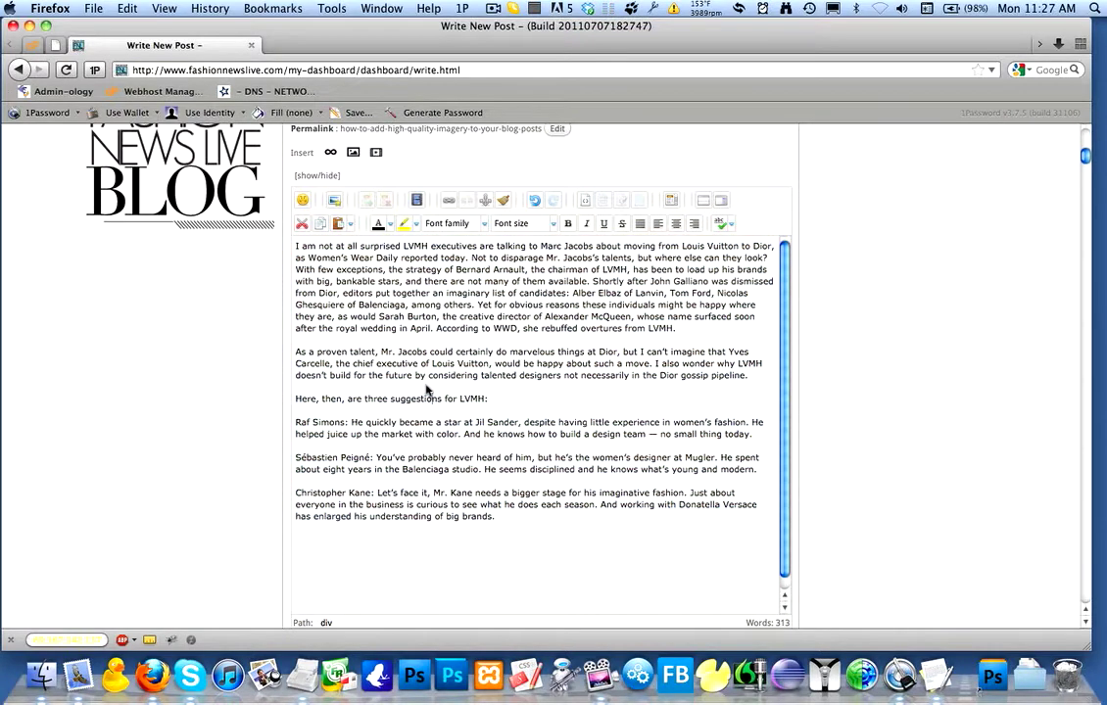
scroll(427, 389, "up", 2)
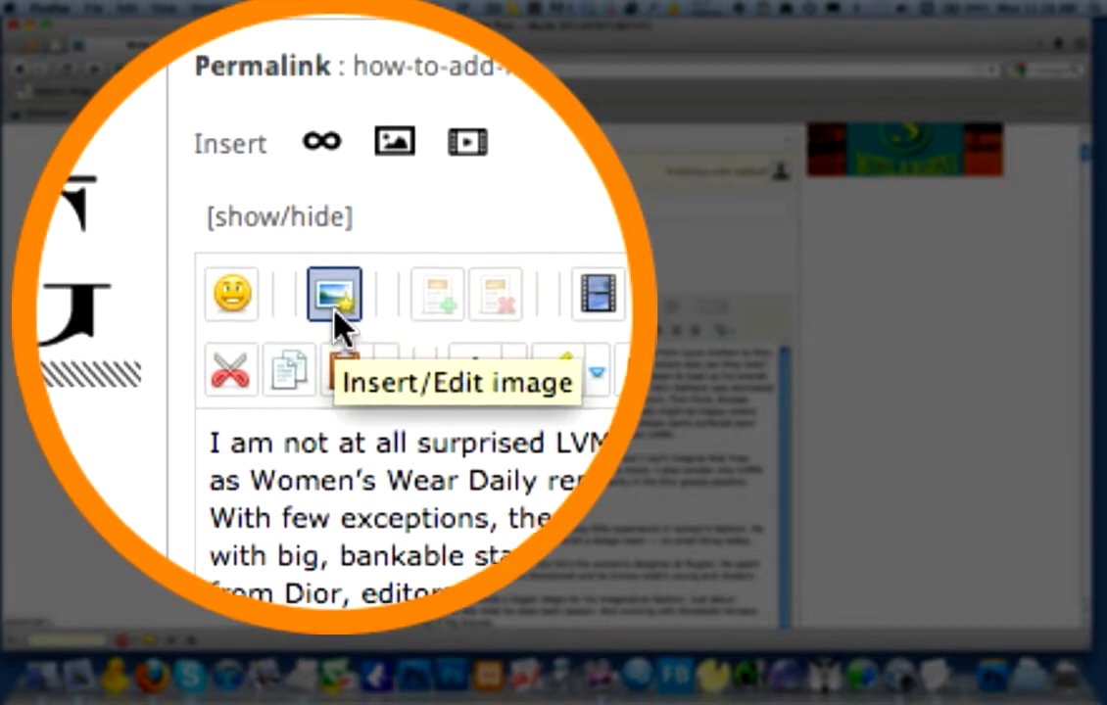
Open the Image Manager insert-image dialog, dismissing the accidentally opened About Firefox window.
left_click(336, 308)
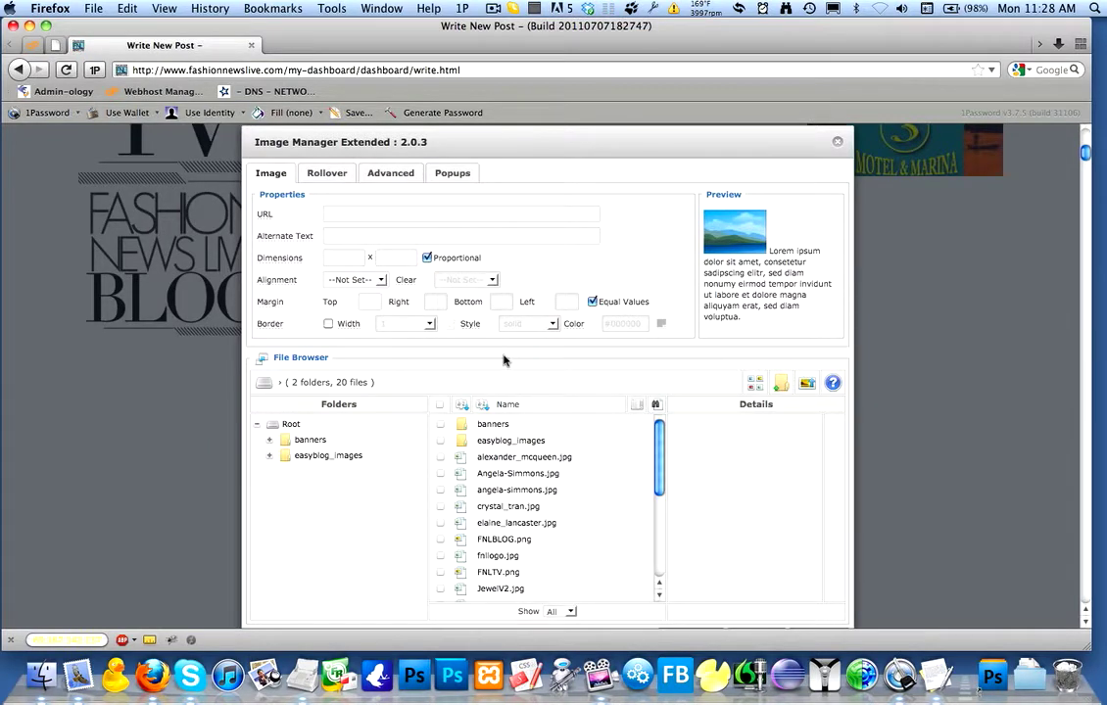
left_click(49, 8)
left_click(54, 29)
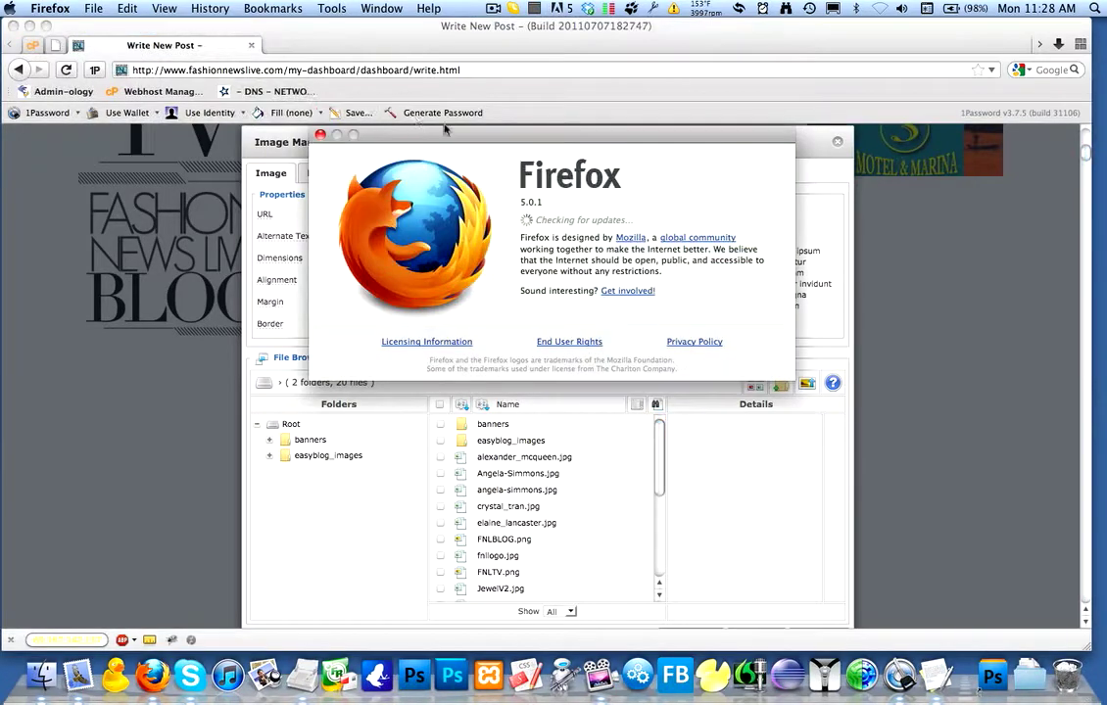
left_click(321, 136)
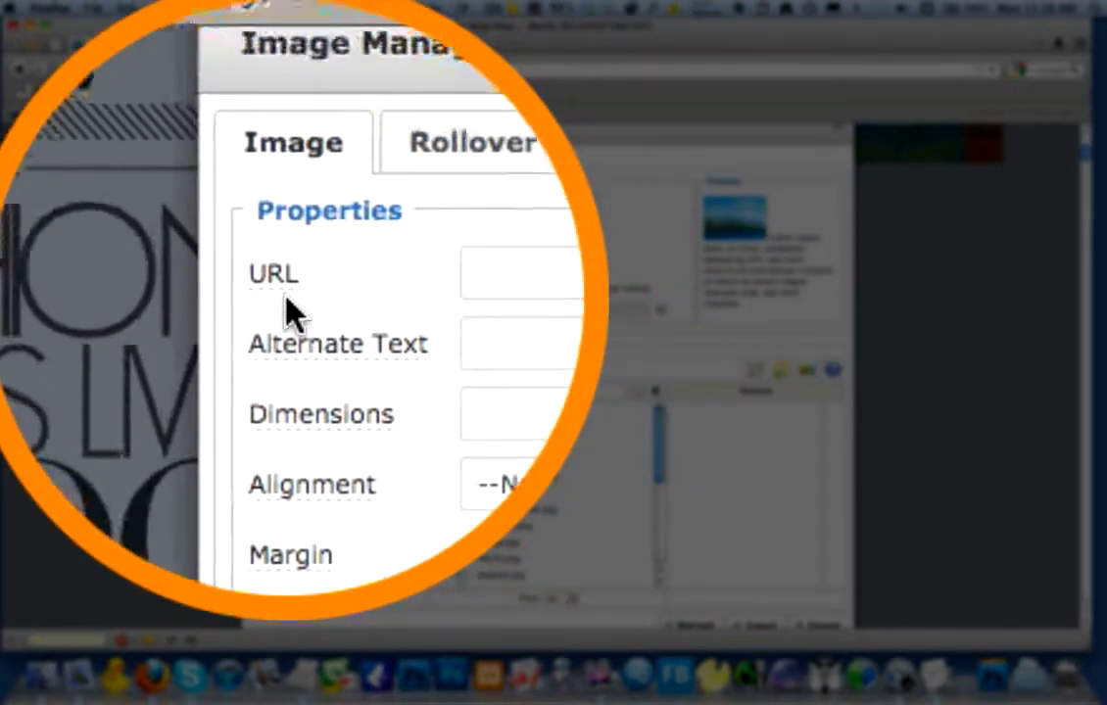
mouse_move(287, 300)
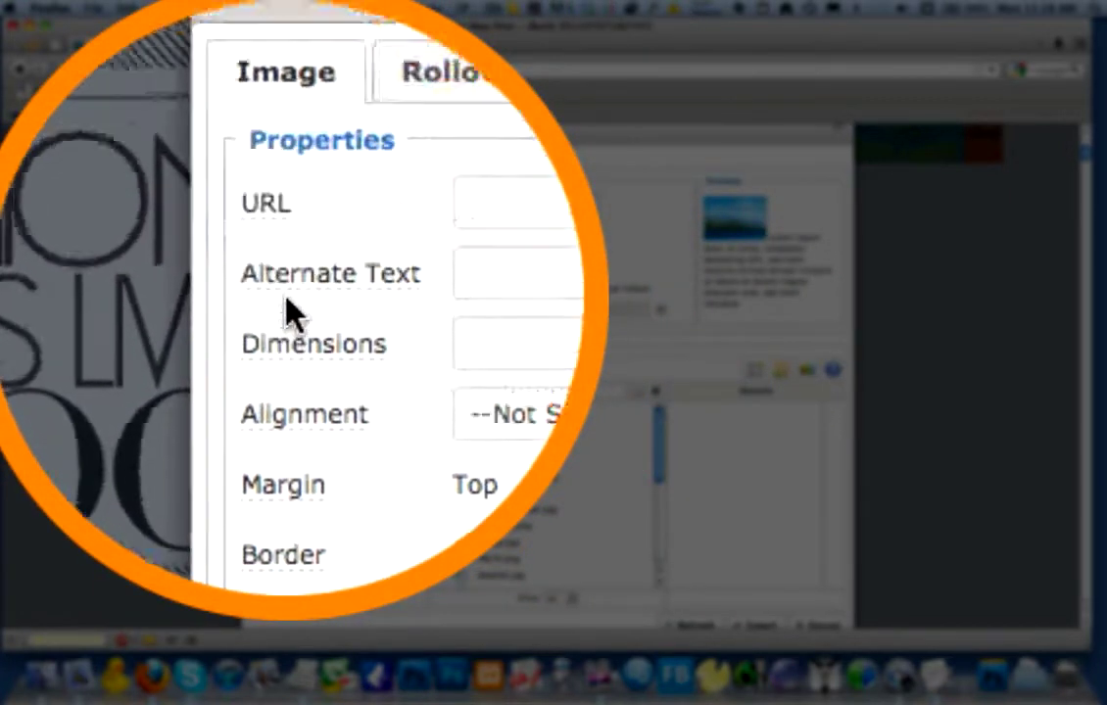
mouse_move(278, 249)
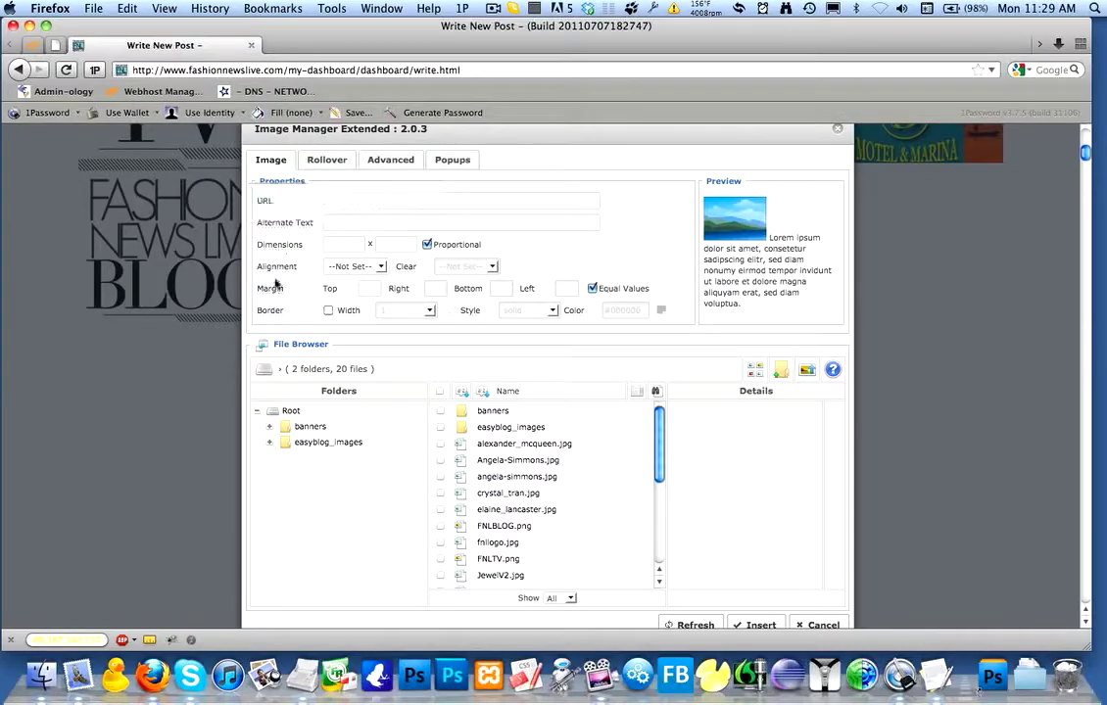
scroll(697, 450, "down", 1)
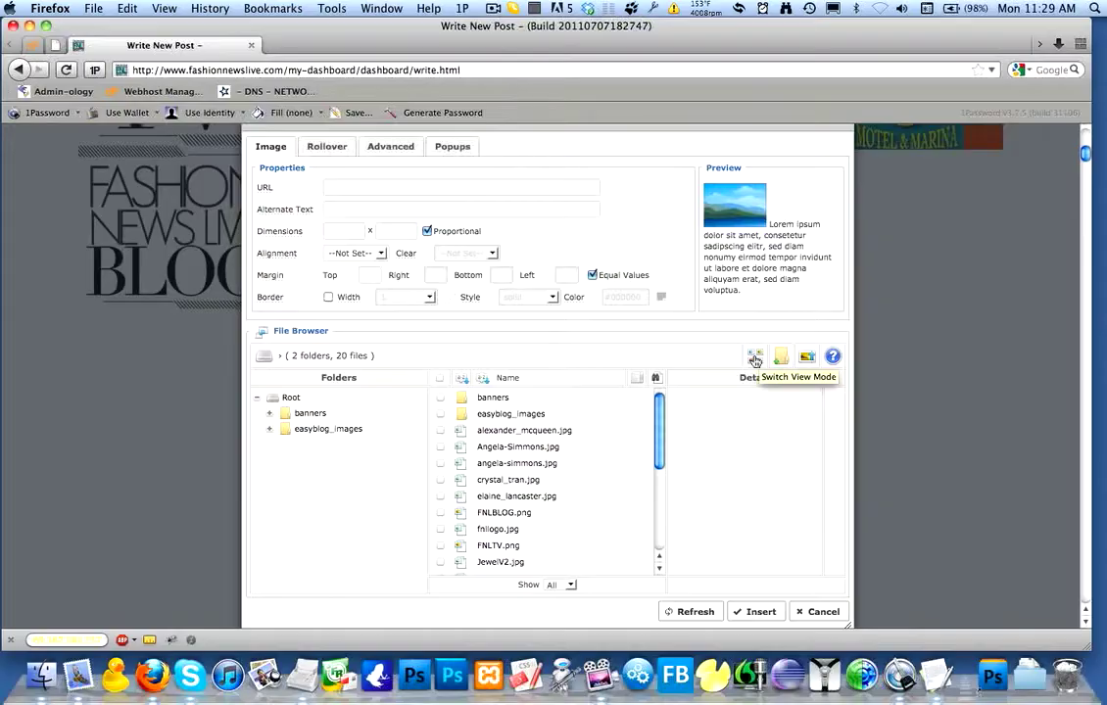
Show files as thumbnails, select alexander_mcqueen.jpg, and keep the Show filter on All.
left_click(758, 353)
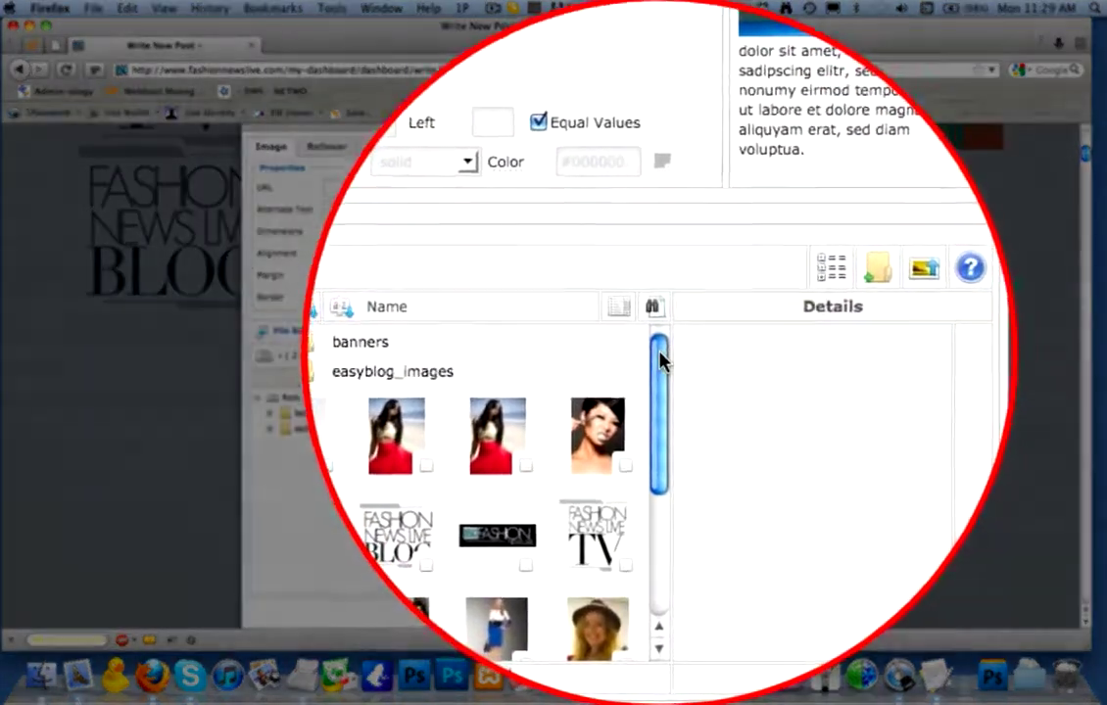
left_click_drag(660, 361, 635, 230)
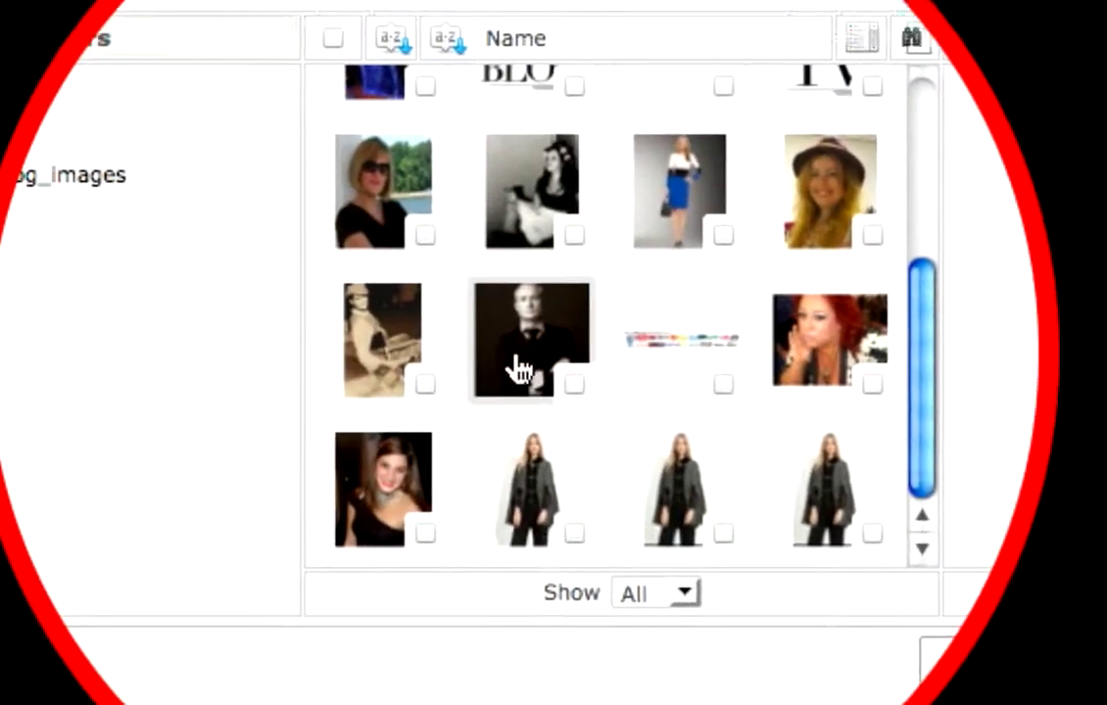
scroll(456, 370, "up", 5)
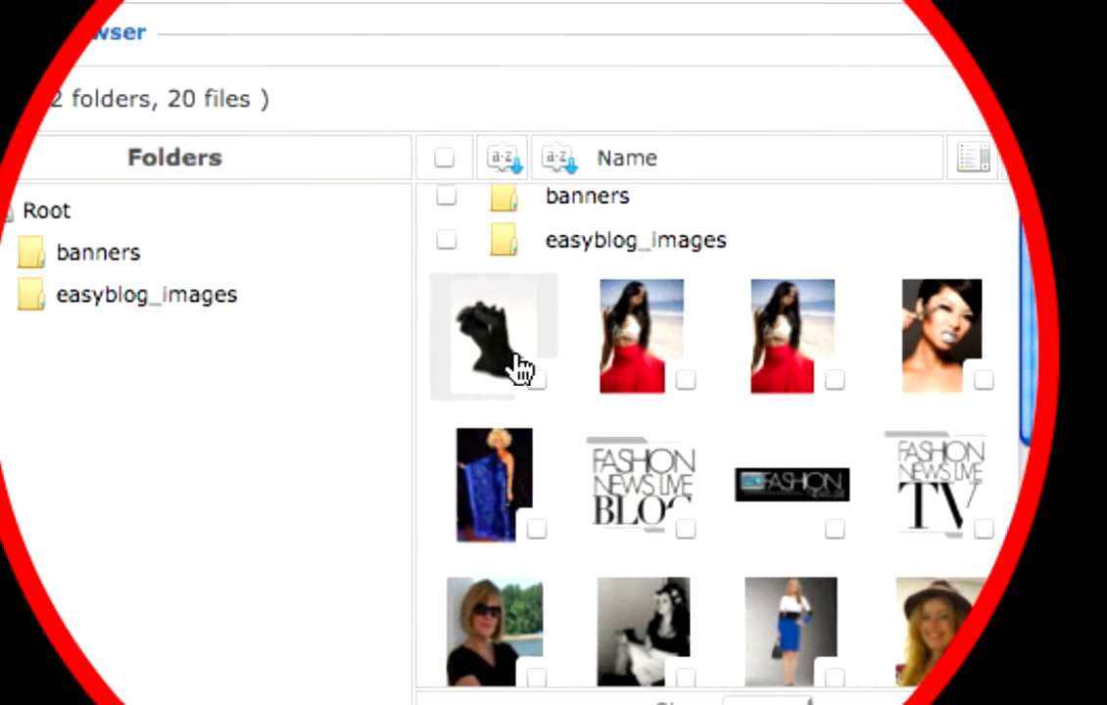
left_click(397, 347)
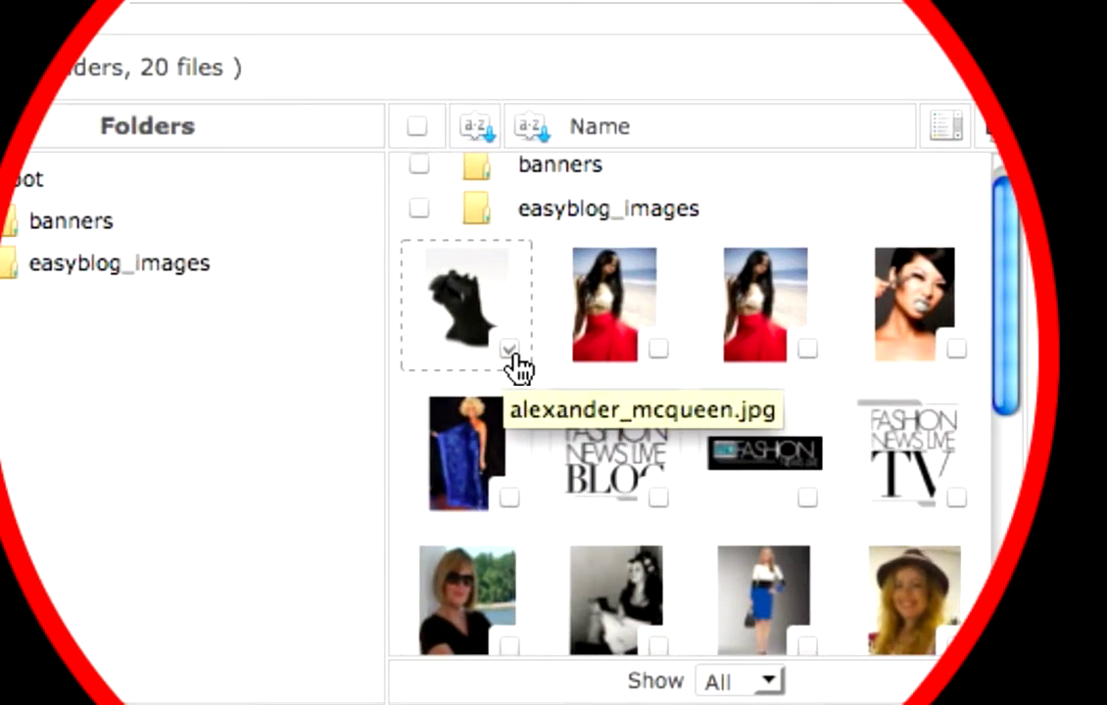
left_click(510, 352)
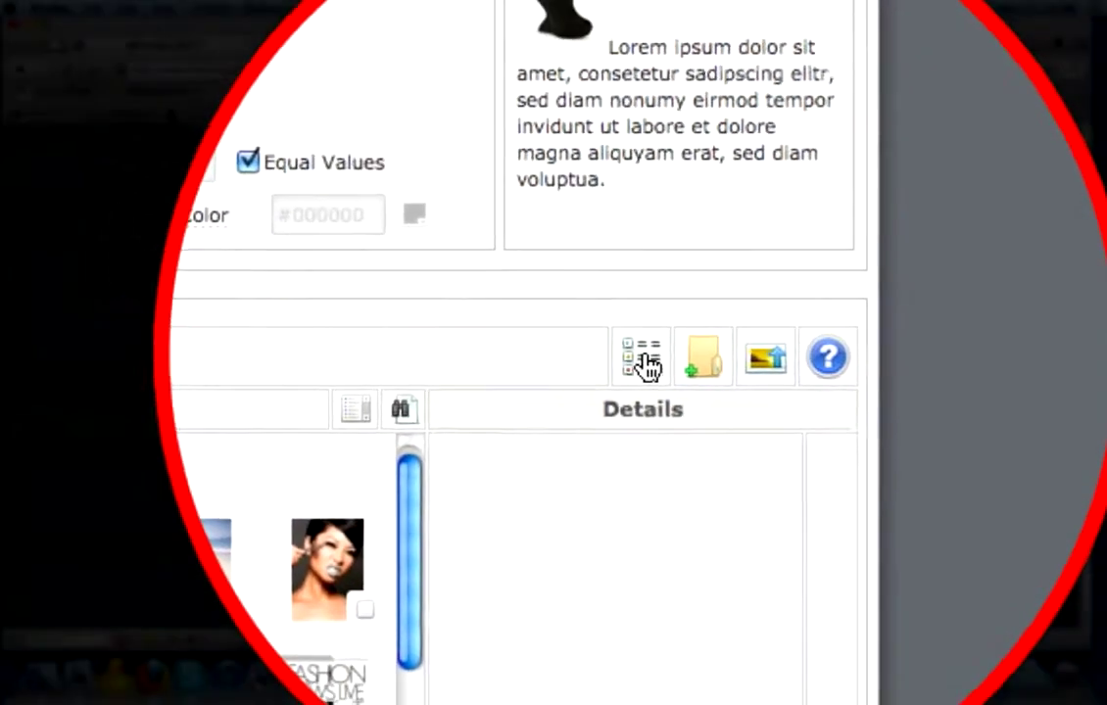
left_click(708, 357)
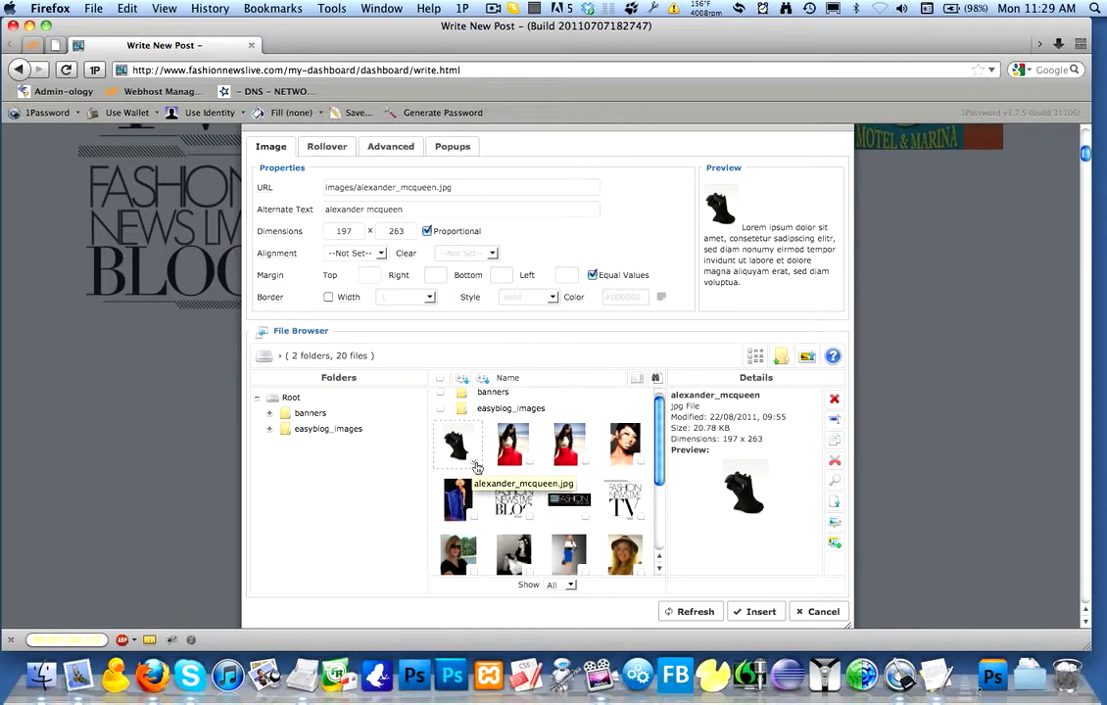
left_click(477, 467)
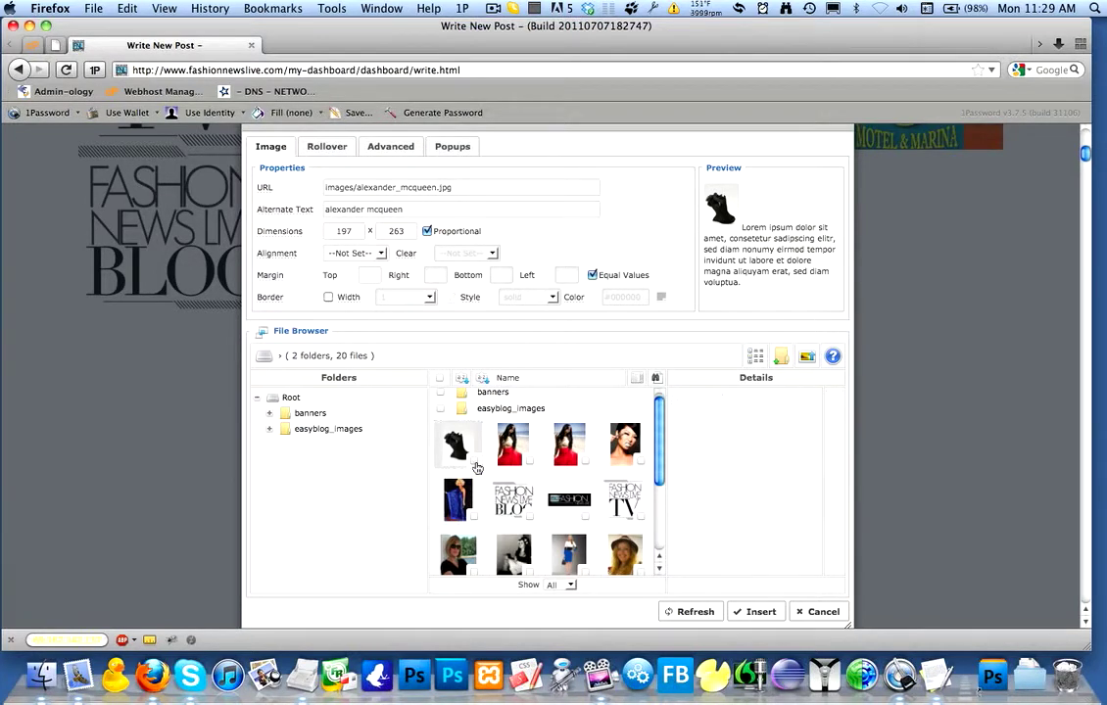
left_click(569, 585)
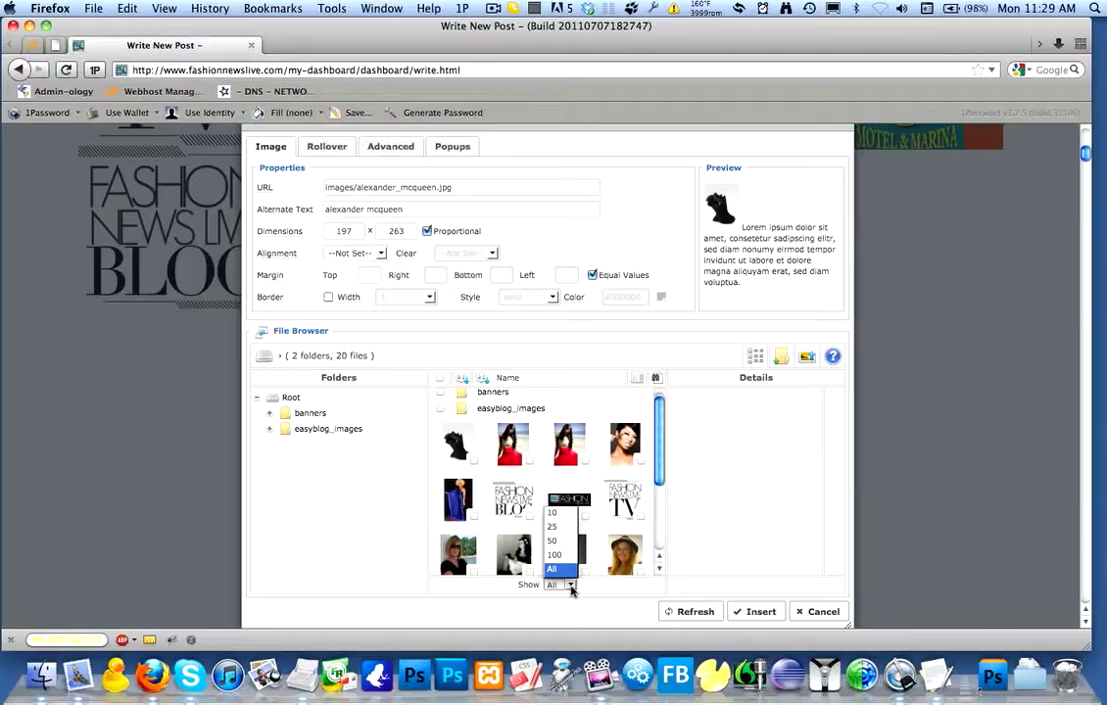
left_click(552, 587)
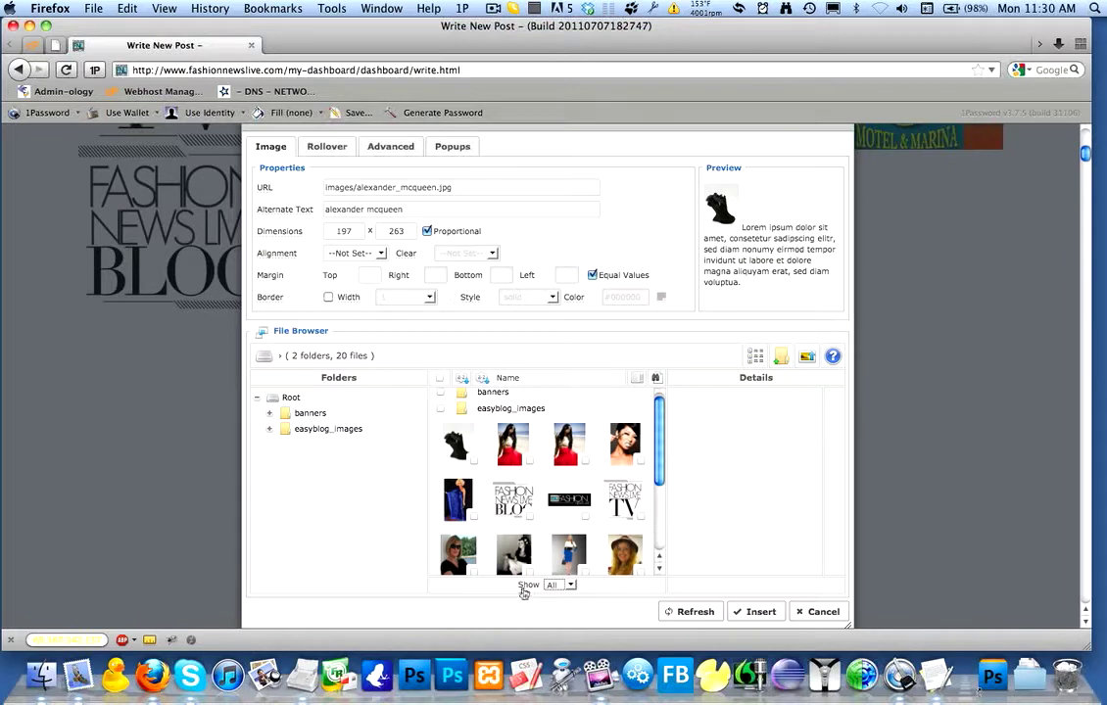
scroll(627, 509, "down", 2)
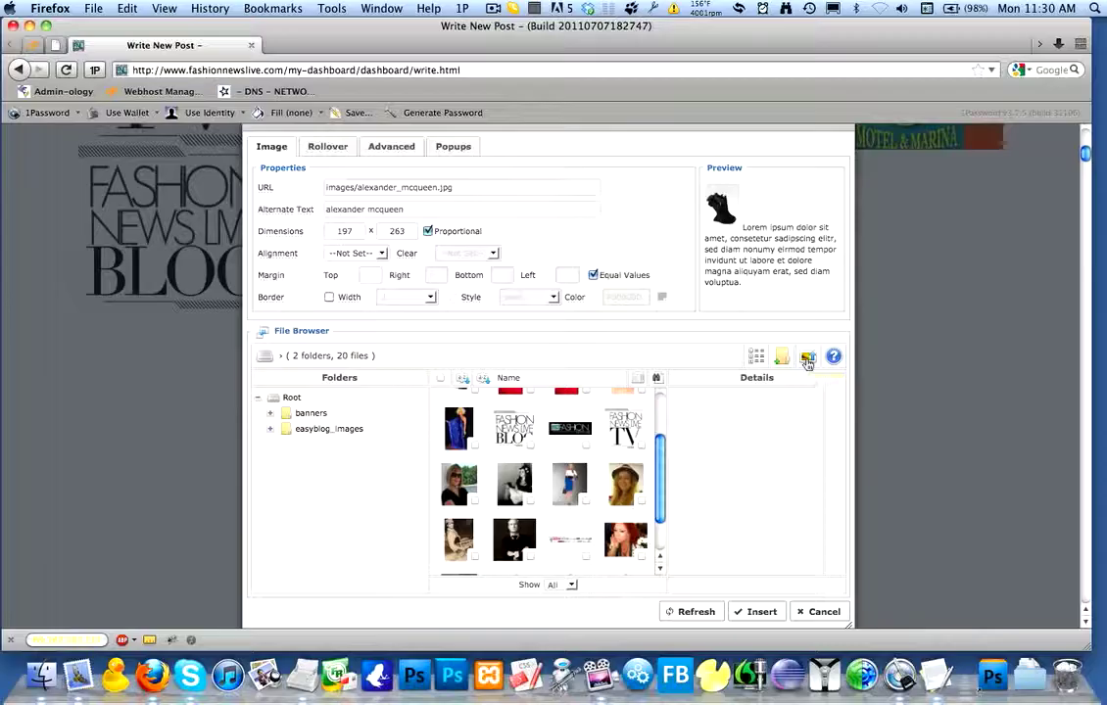
Open the Upload dialog and shift it and the Firefox window aside.
left_click(807, 355)
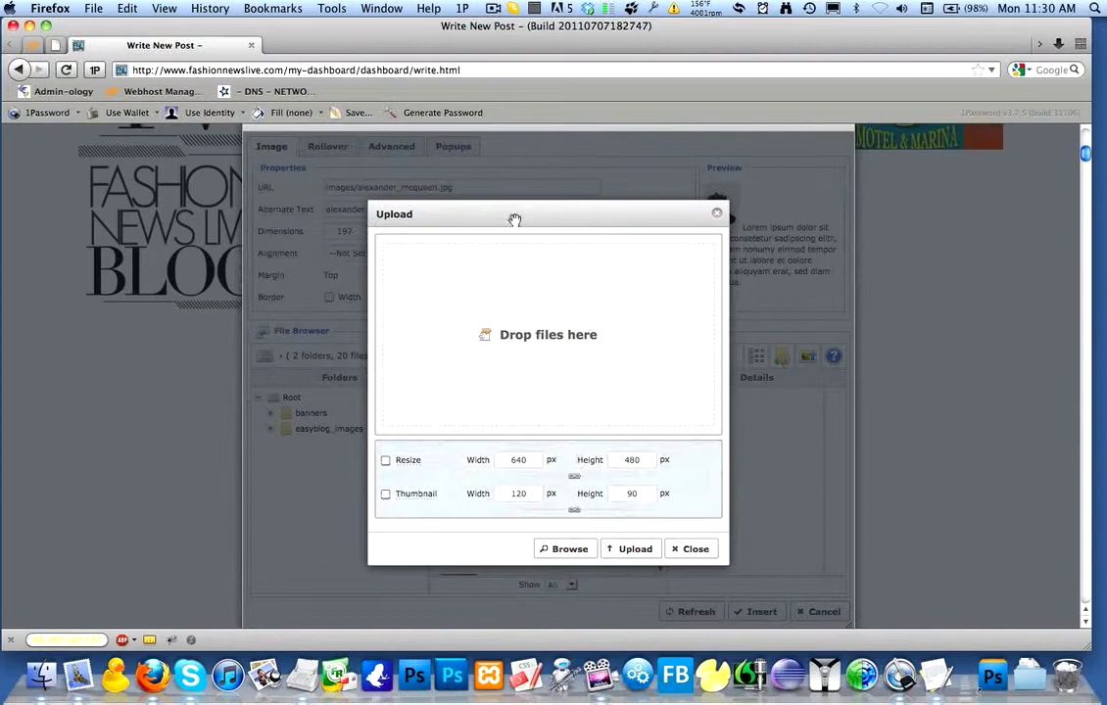
mouse_move(514, 220)
left_mouse_down()
mouse_move(524, 190)
mouse_move(533, 221)
left_mouse_up()
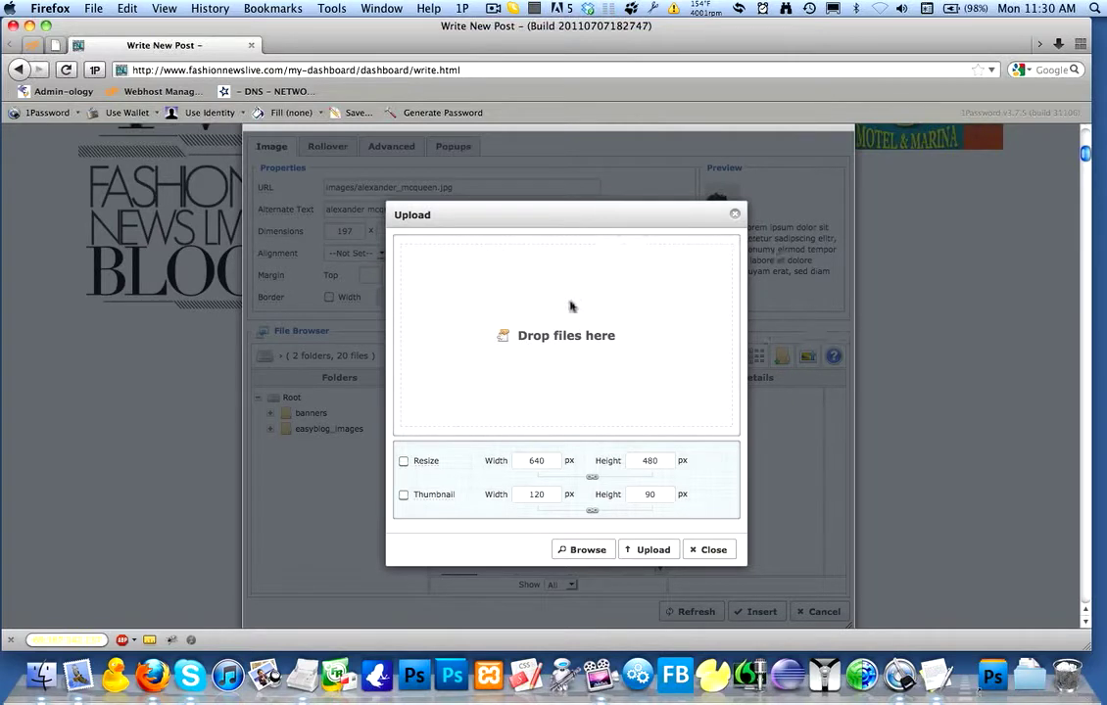
left_click_drag(761, 44, 684, 45)
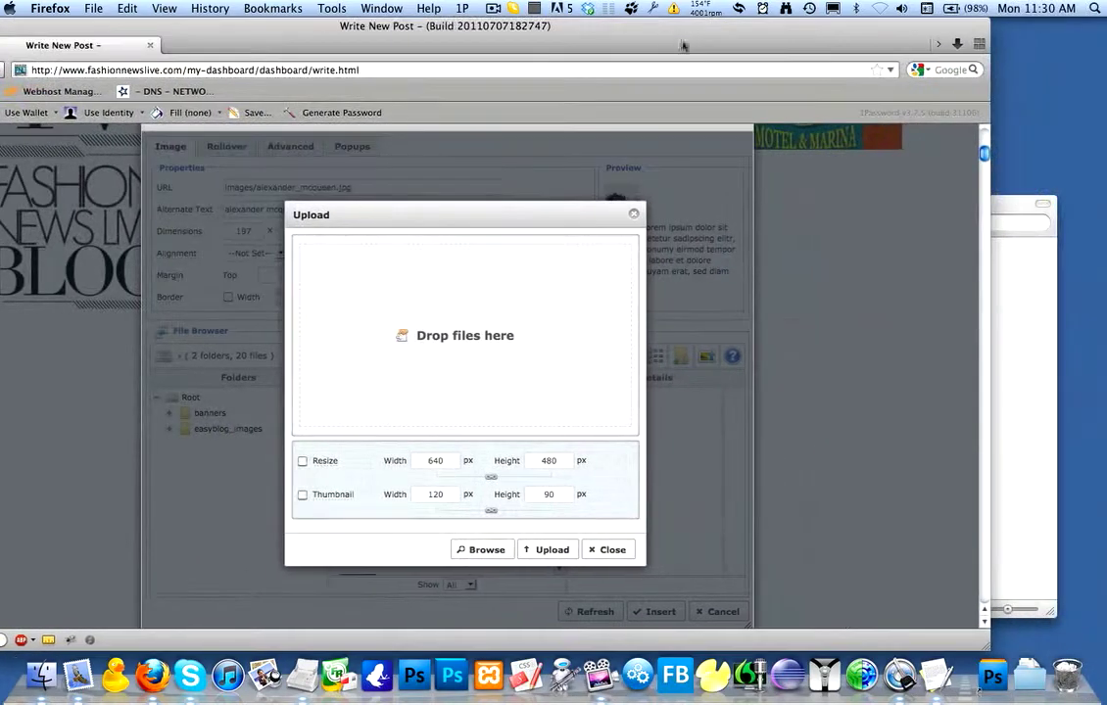
Place the Finder imagery folder beside the upload dialog, select 4038111-md.jpg, and return to Firefox.
left_click(1013, 203)
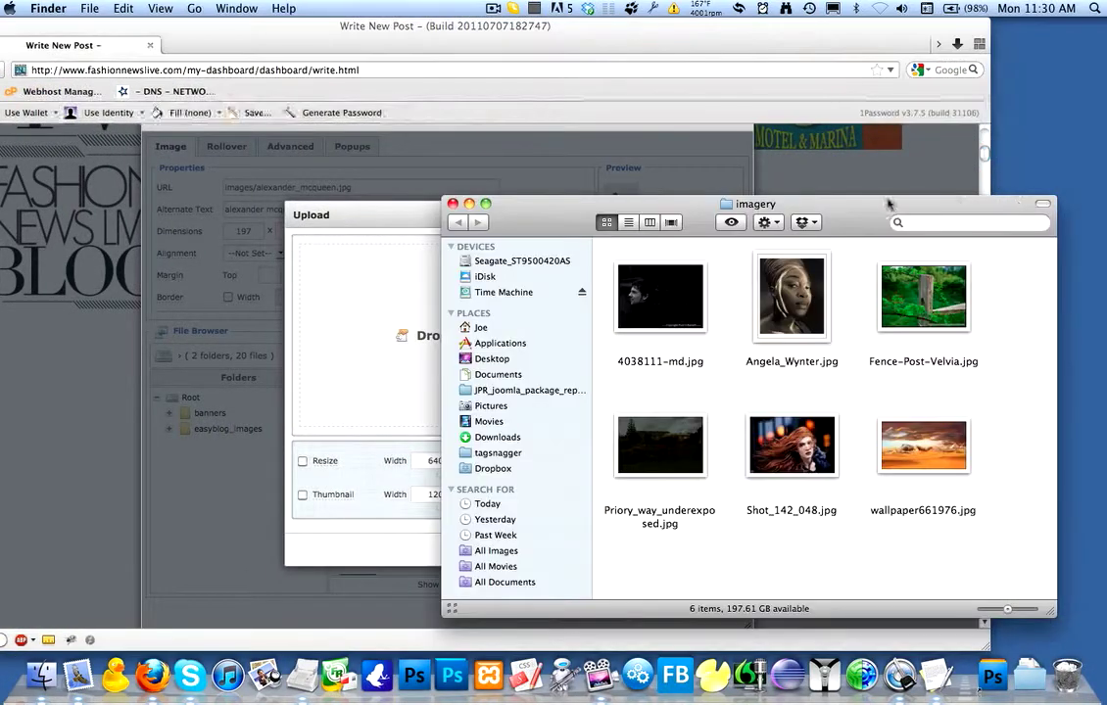
left_click_drag(888, 203, 929, 122)
left_click_drag(832, 123, 765, 119)
left_click_drag(1055, 519, 918, 562)
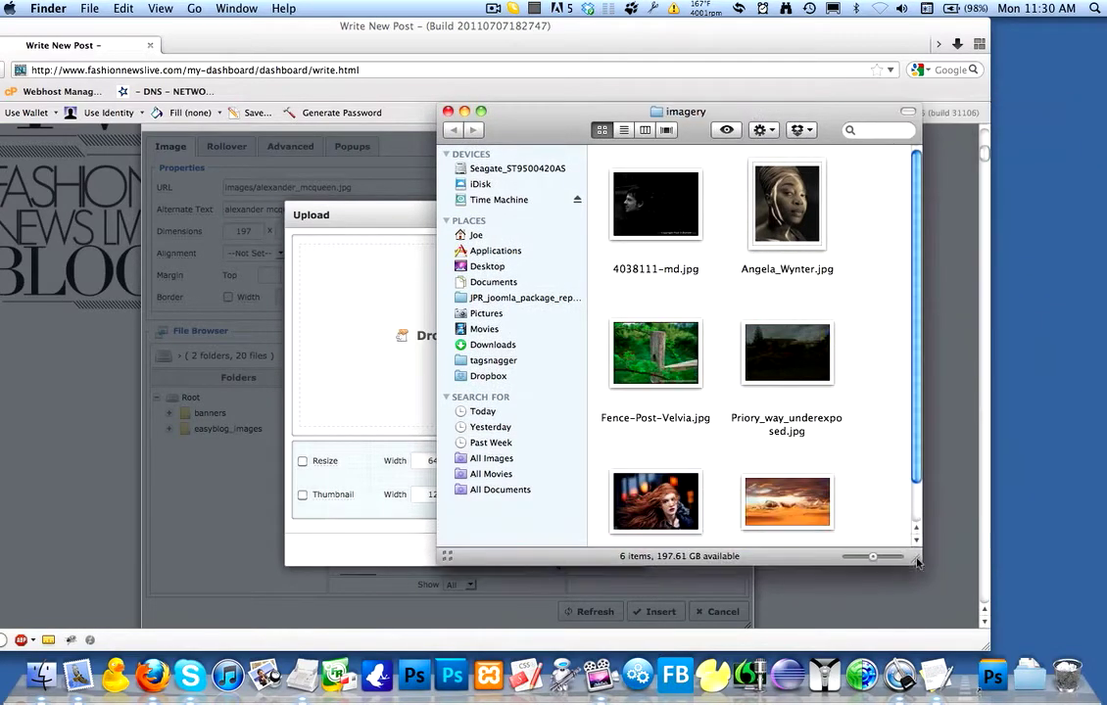
left_click_drag(469, 125, 672, 144)
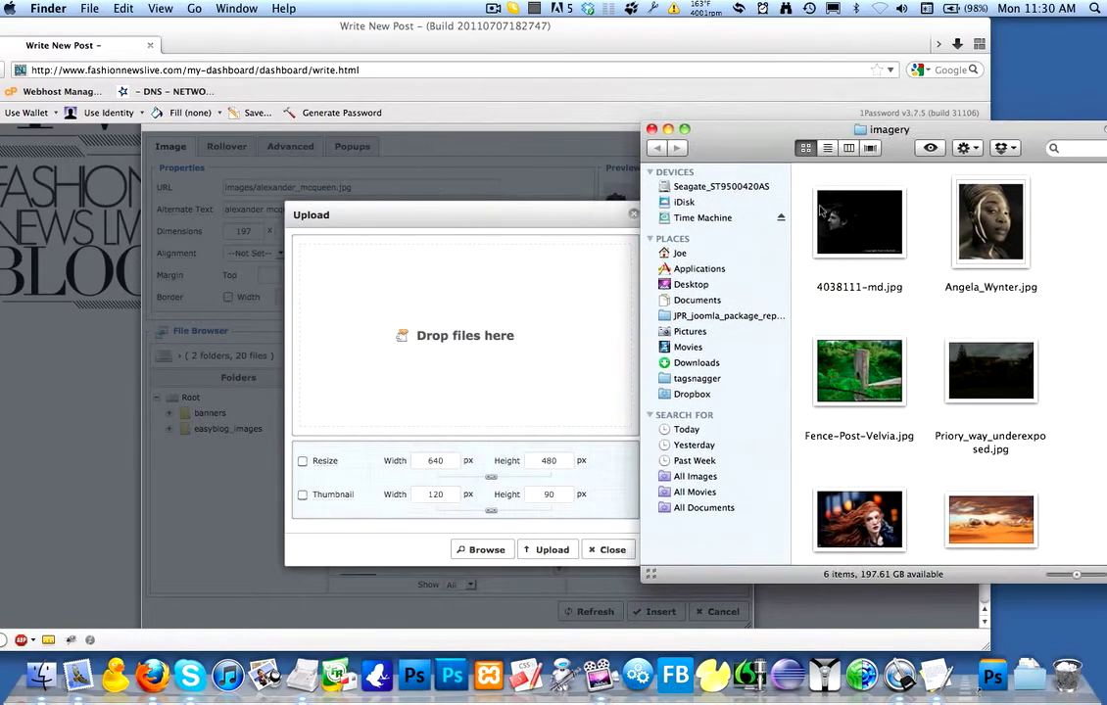
left_click_drag(882, 224, 463, 340)
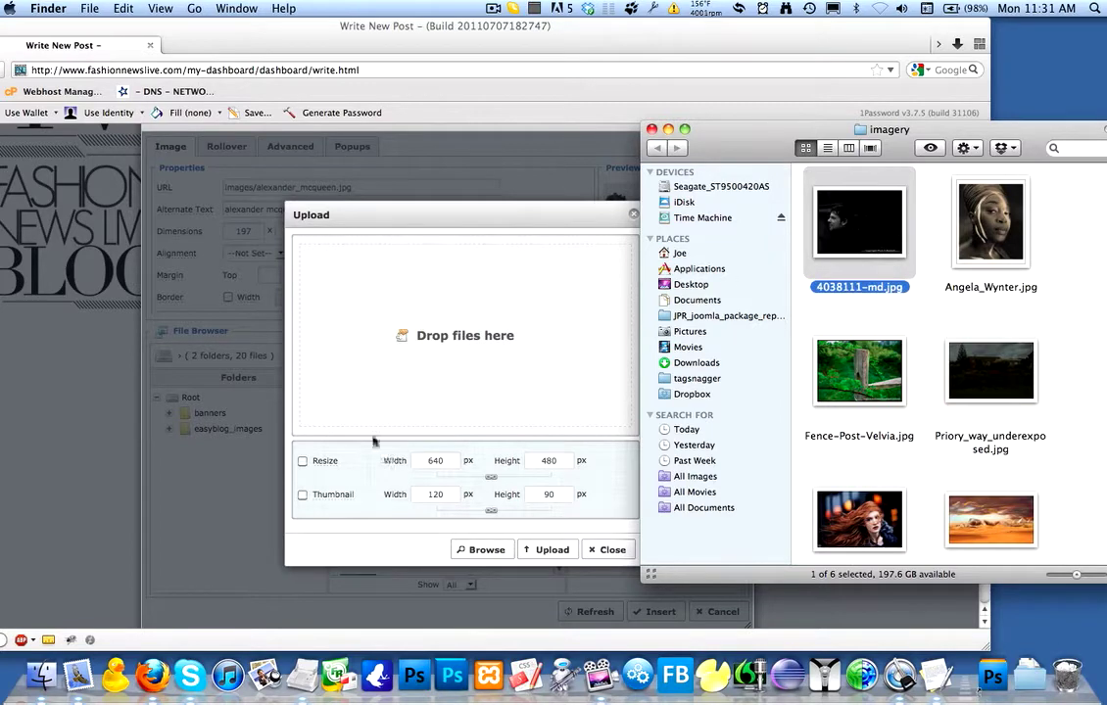
left_click(551, 202)
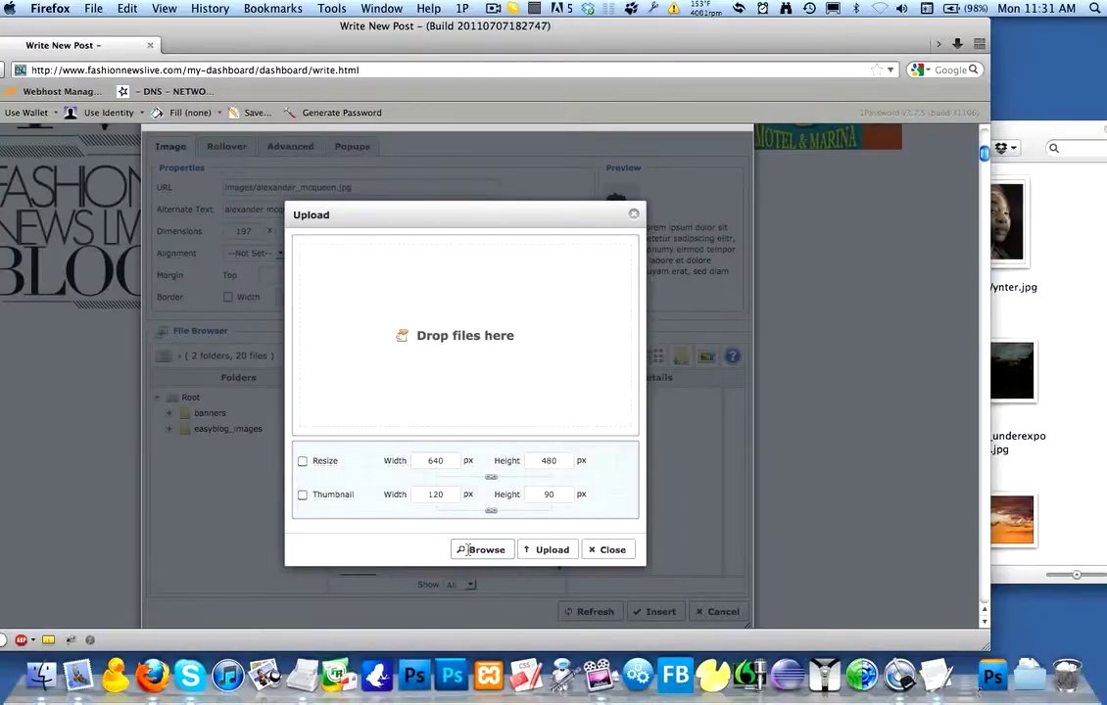
Cancel the Browse file chooser, then bring Finder's imagery folder back in front of Firefox.
left_click(472, 547)
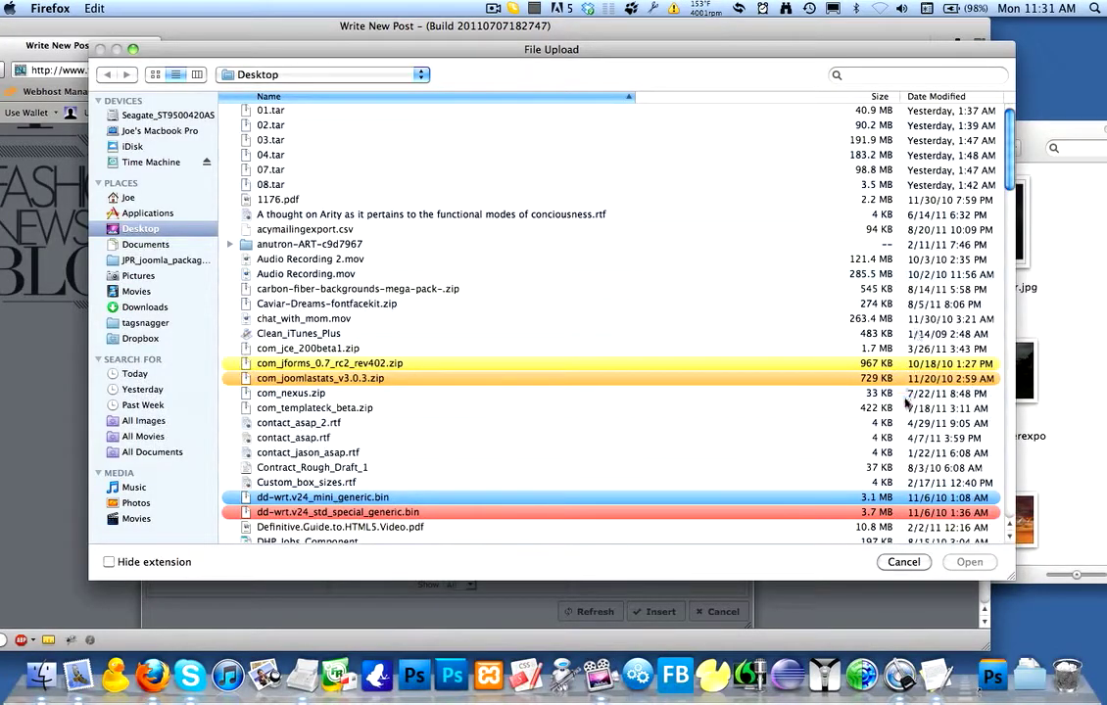
left_click(902, 563)
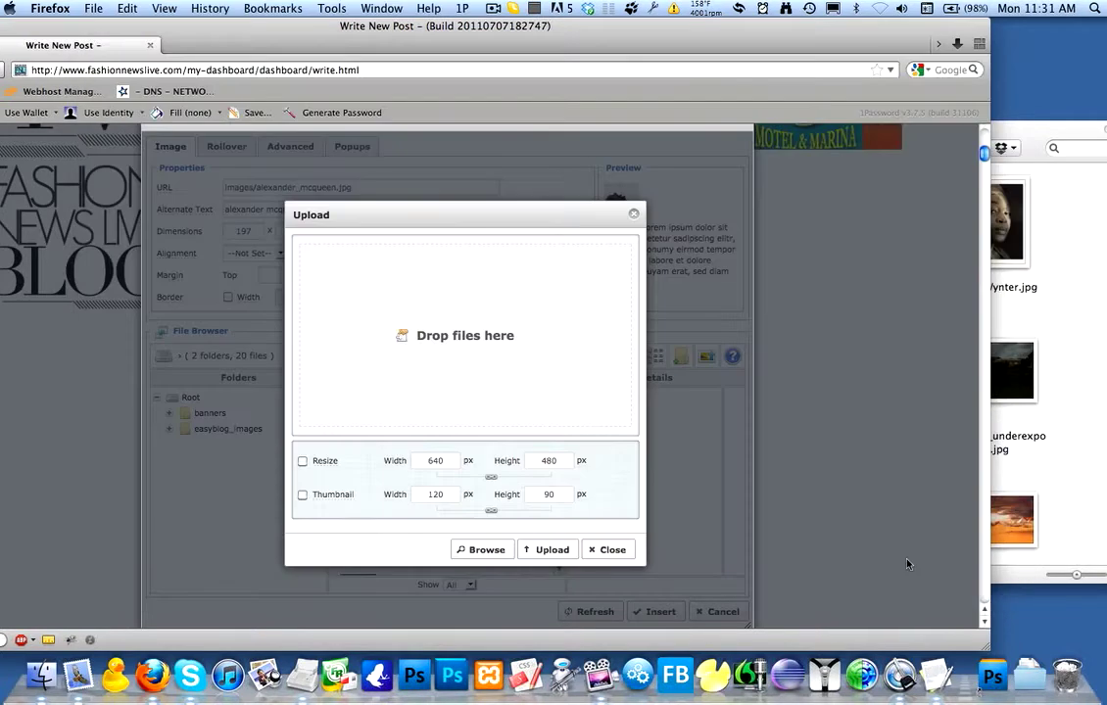
left_click_drag(424, 49, 443, 45)
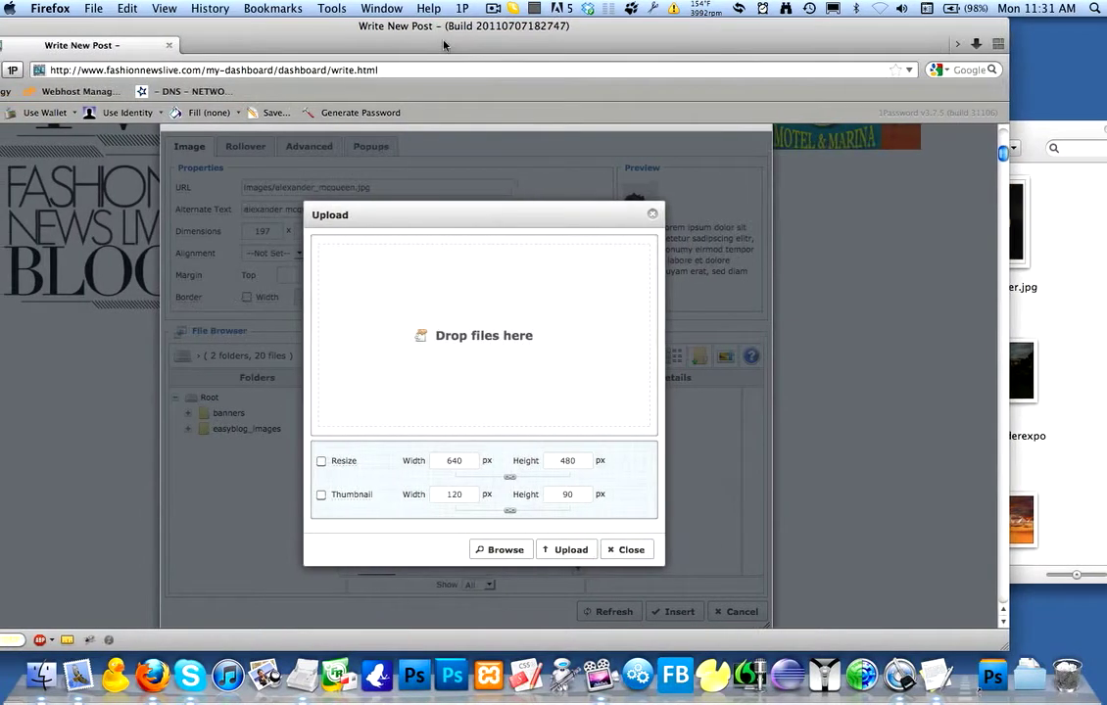
left_click(1059, 142)
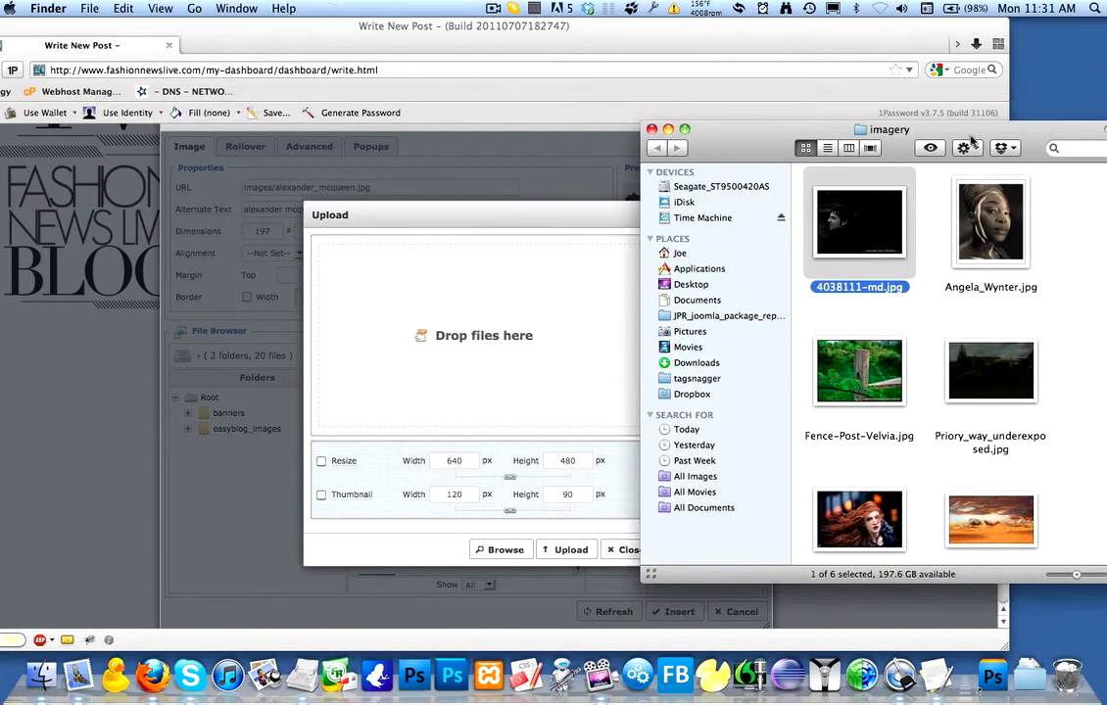
Enlarge the Finder window, select all six photos, and drop them onto the Upload drop area.
left_click_drag(970, 141, 926, 100)
left_click(1036, 216)
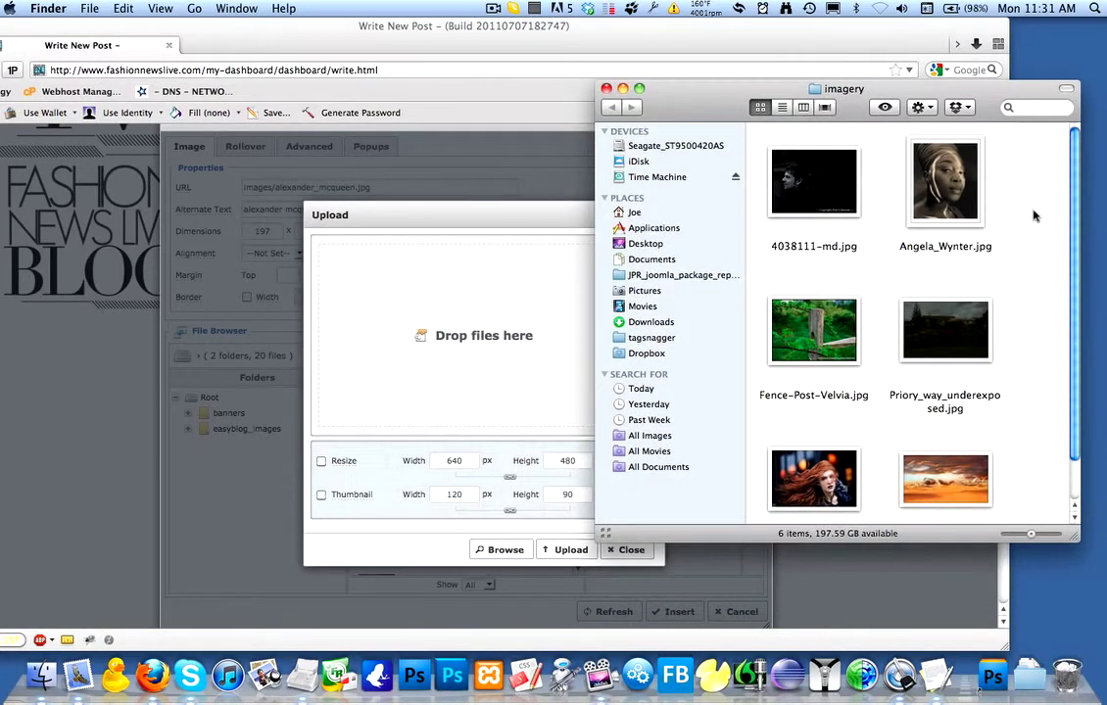
left_click_drag(1073, 537, 1097, 607)
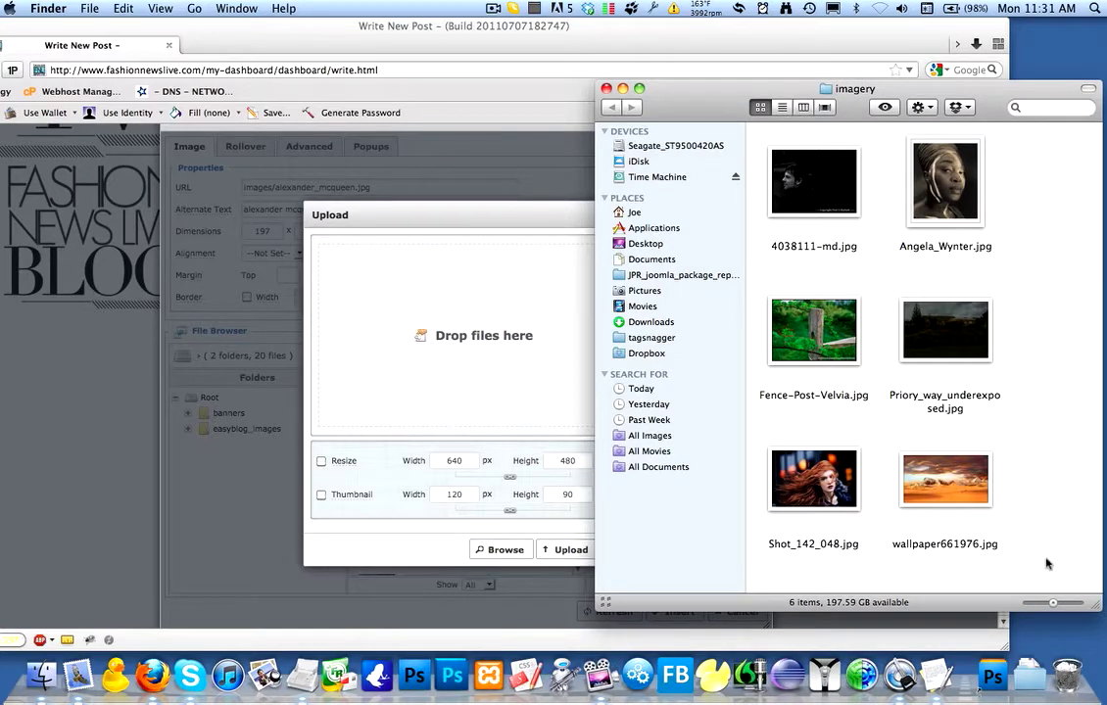
left_click_drag(1031, 554, 799, 184)
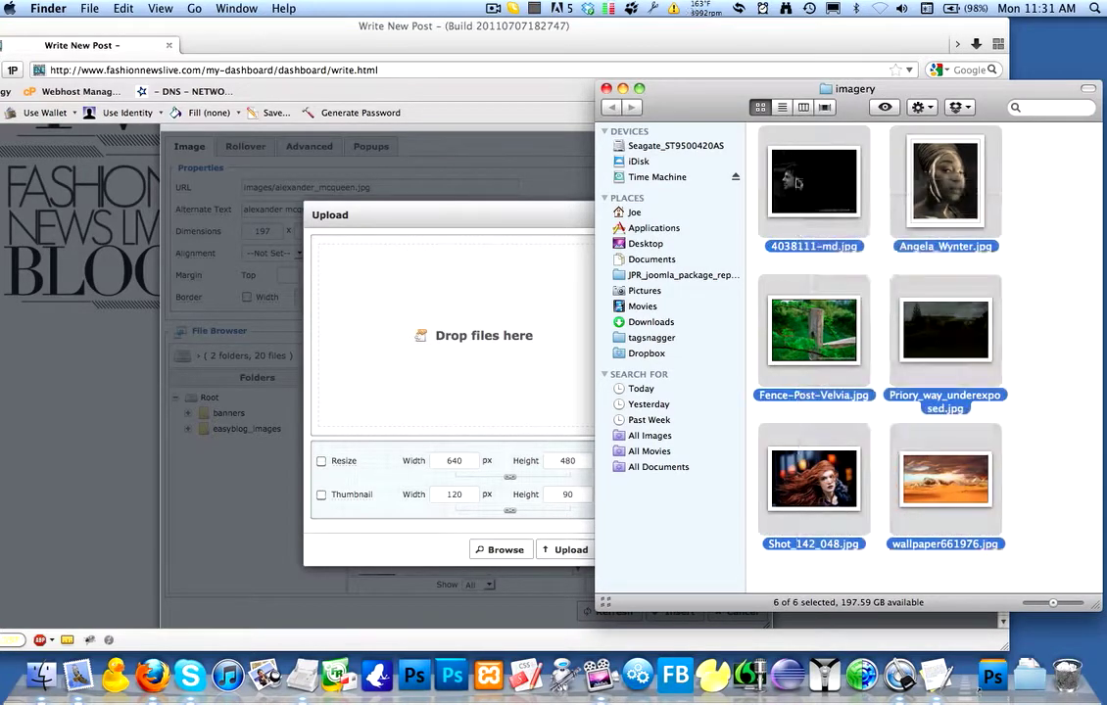
left_click_drag(688, 101, 834, 75)
left_click_drag(975, 167, 440, 363)
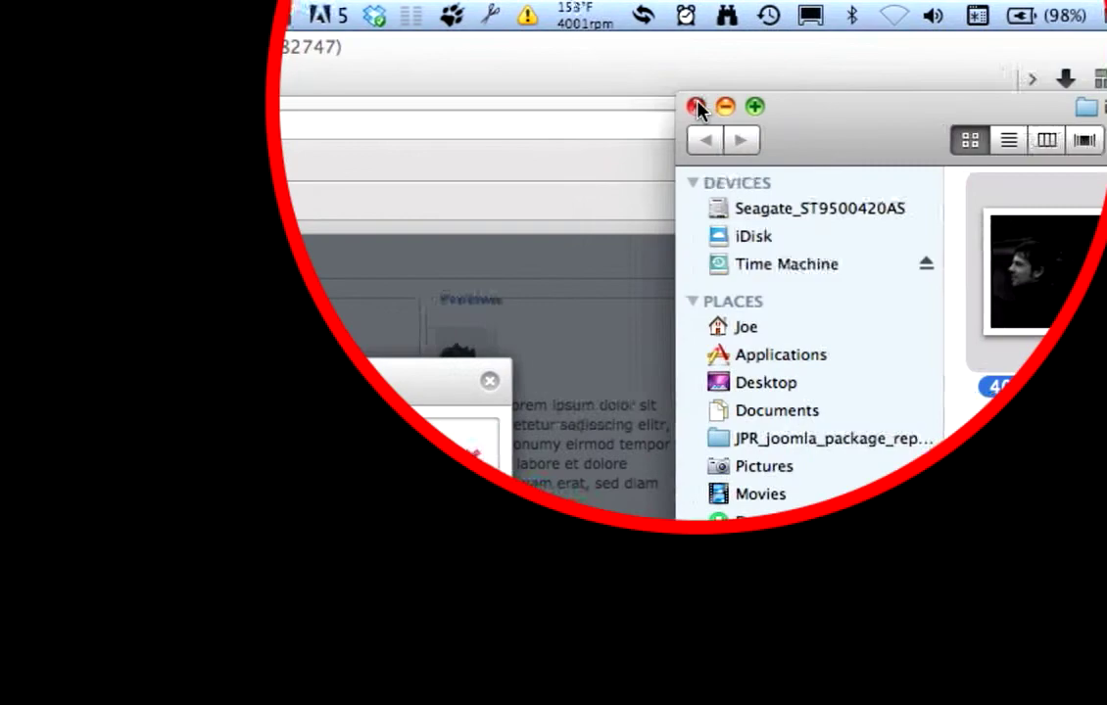
Close the imagery folder window and go through the queued file names for editing.
left_click(551, 106)
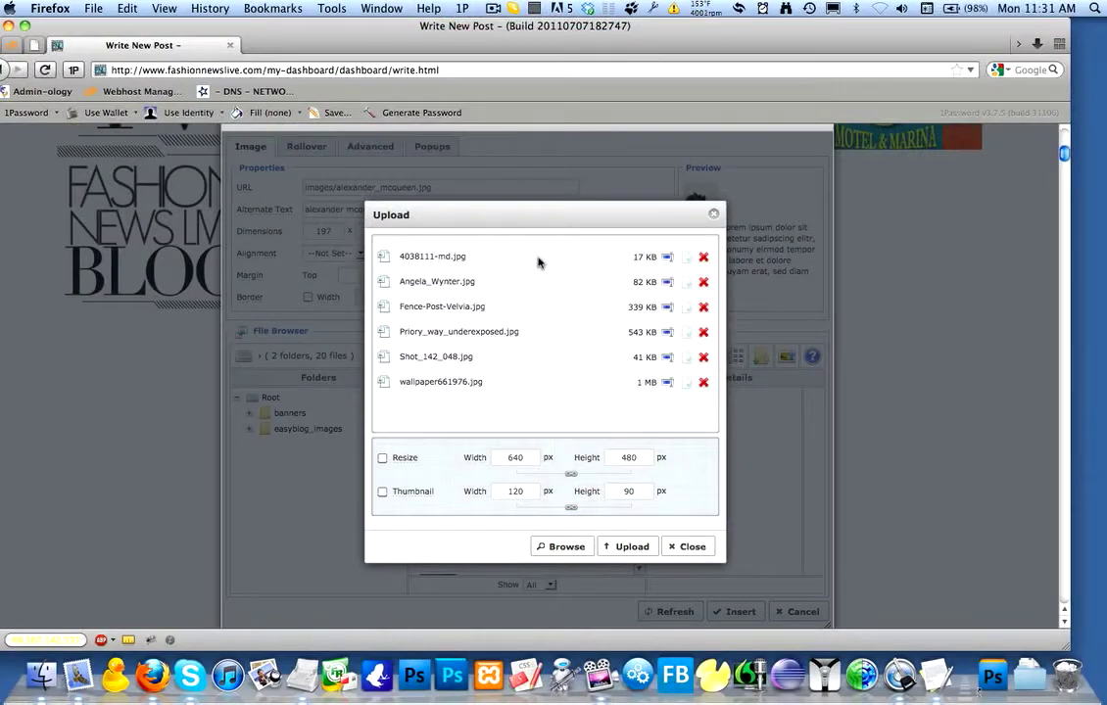
left_click(535, 259)
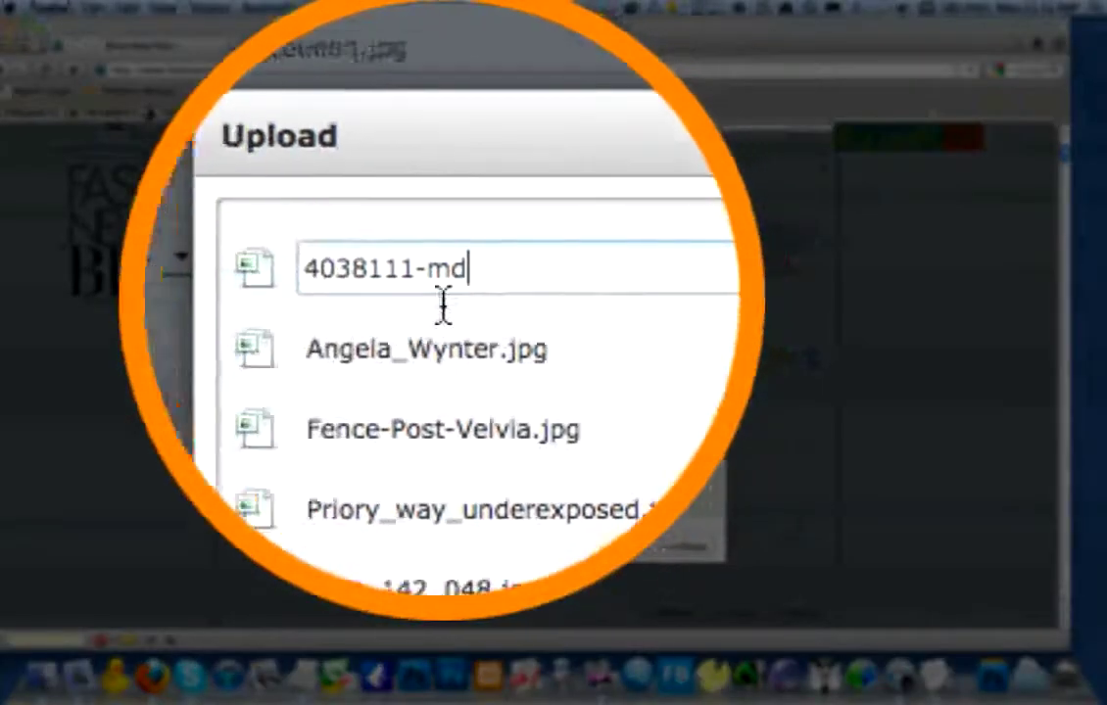
left_click(452, 314)
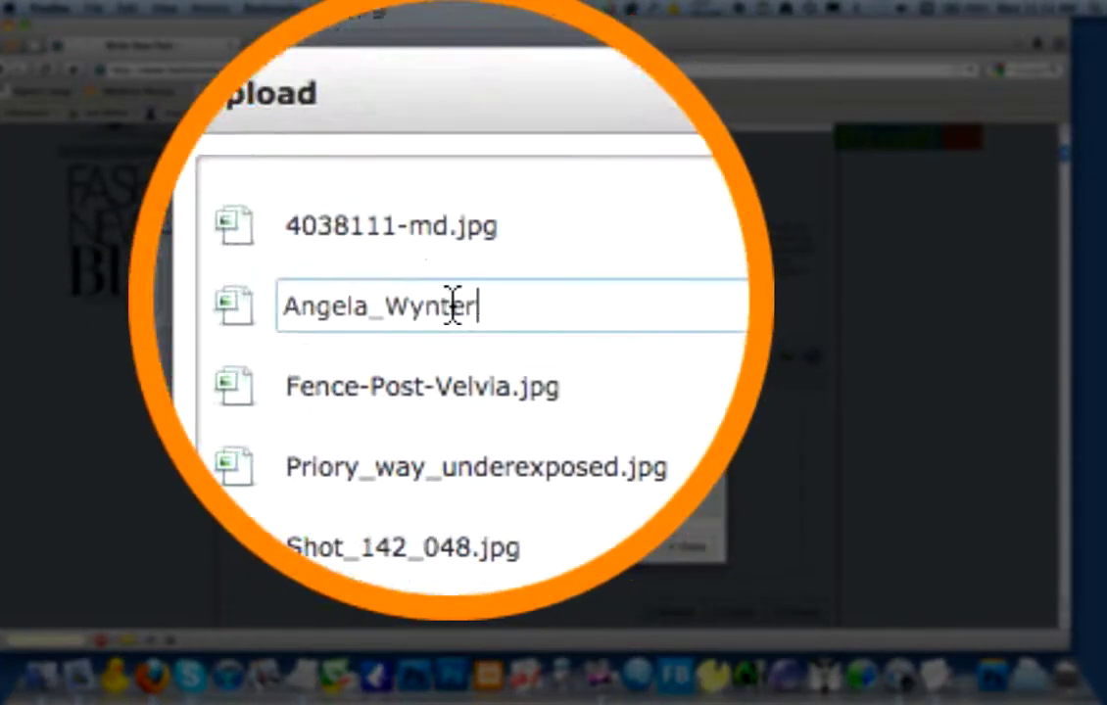
left_click(458, 324)
left_click(453, 354)
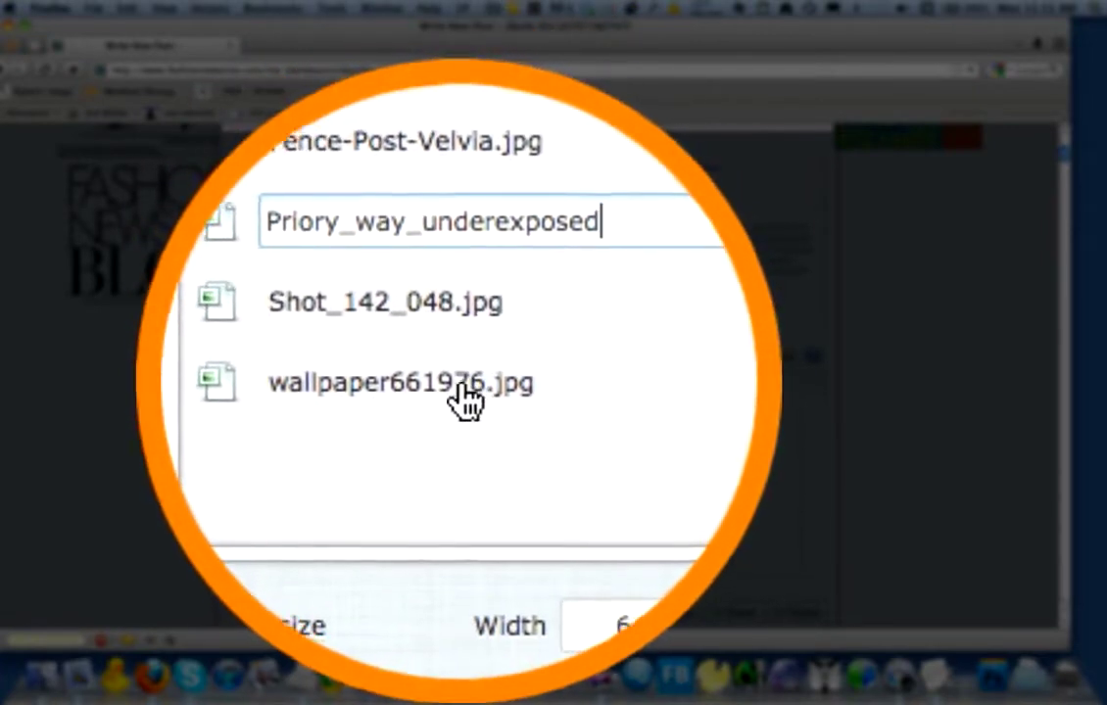
left_click(464, 396)
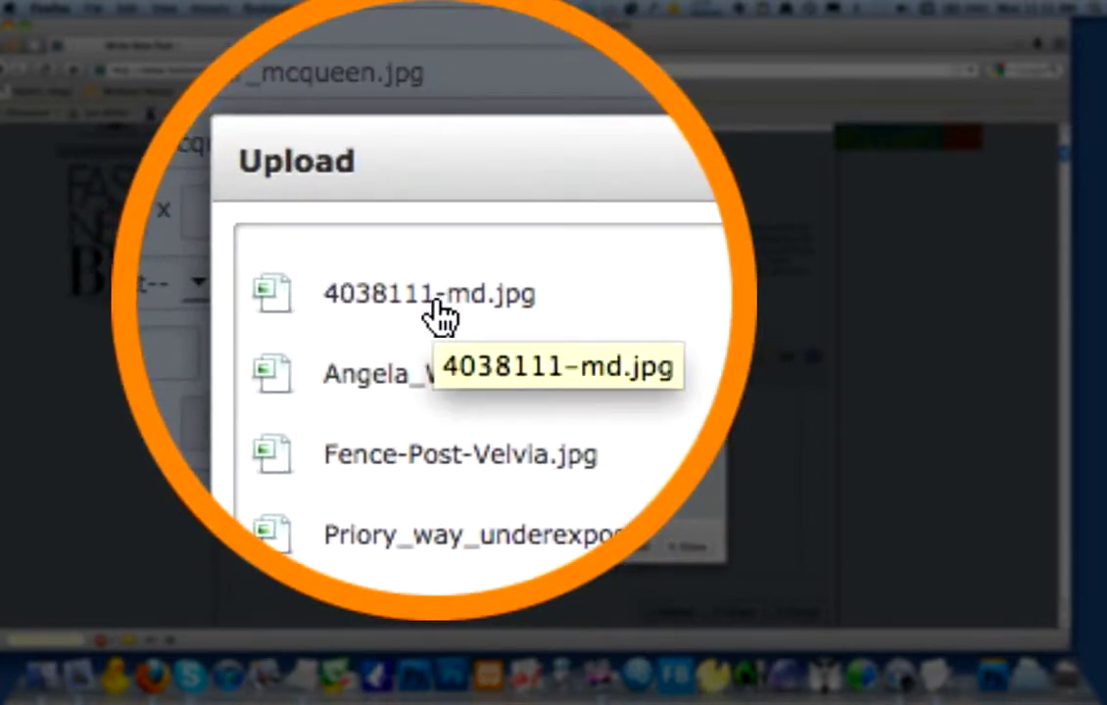
Rename 4038111-md.jpg to 4038111_md.jpg.
left_click(438, 315)
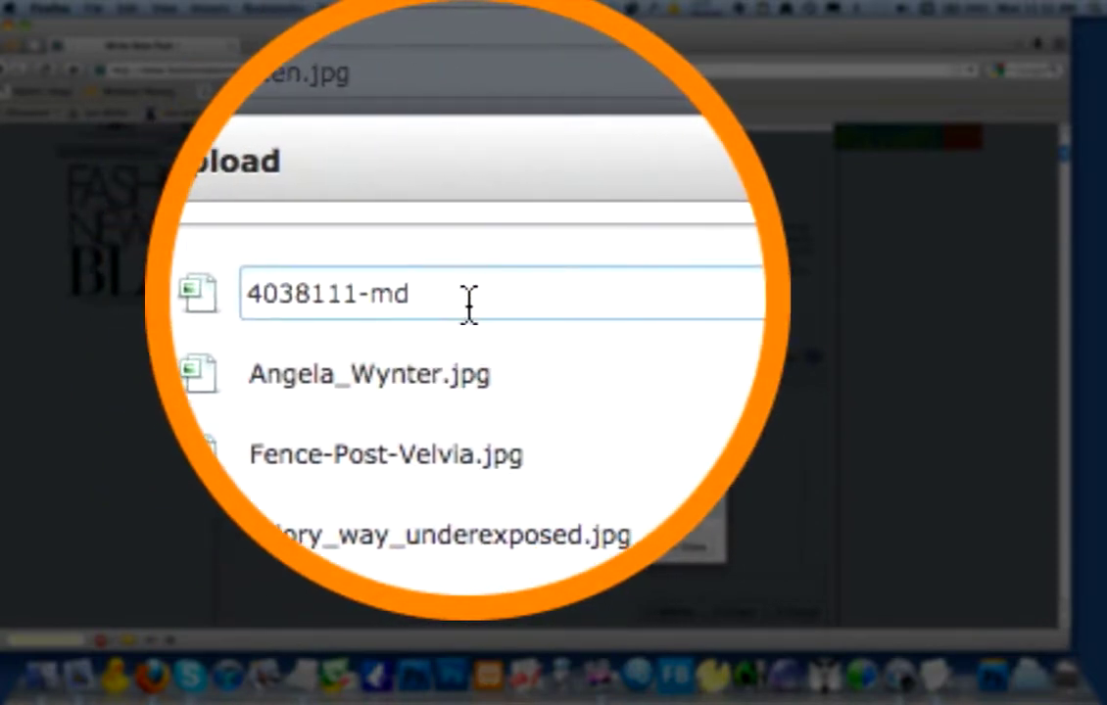
key("Left")
key("Left")
key("Left")
key("BackSpace")
type("_")
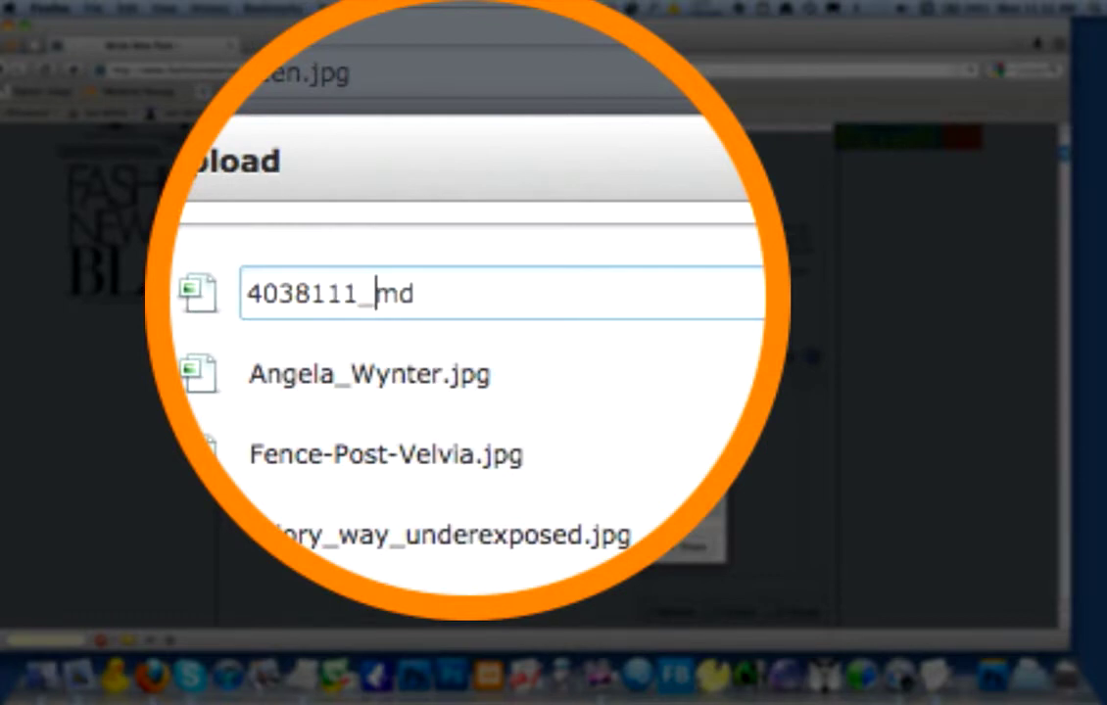
left_click(453, 312)
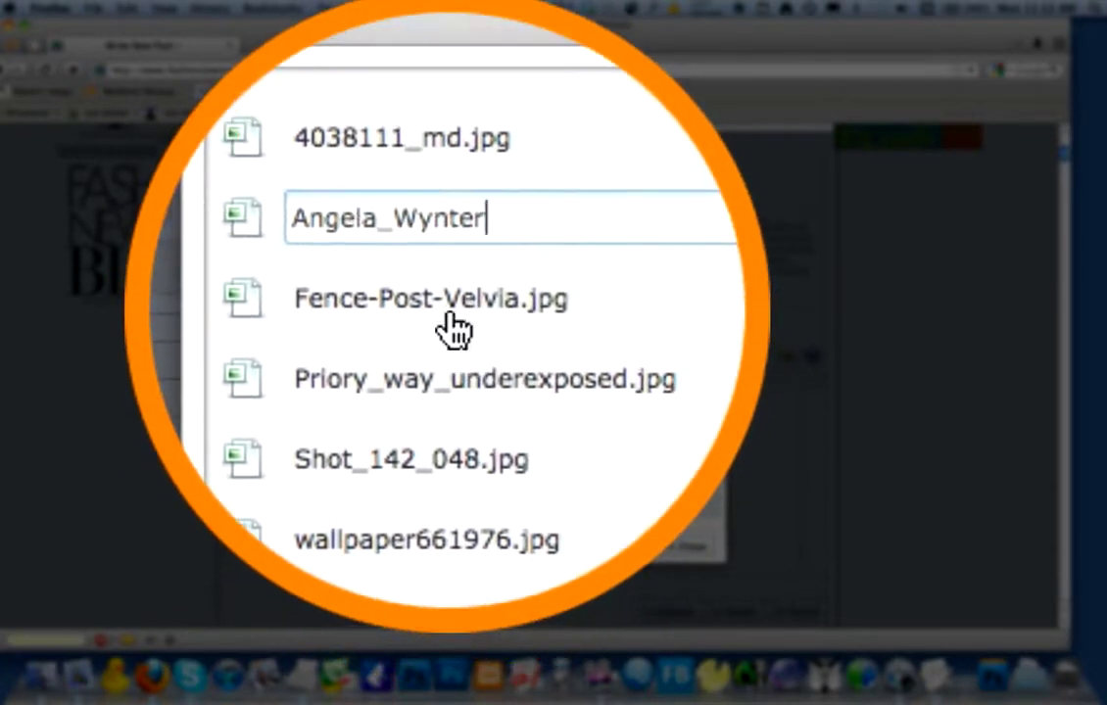
Rename Fence-Post-Velvia.jpg to Fence_Post_Velvia.jpg.
left_click(450, 316)
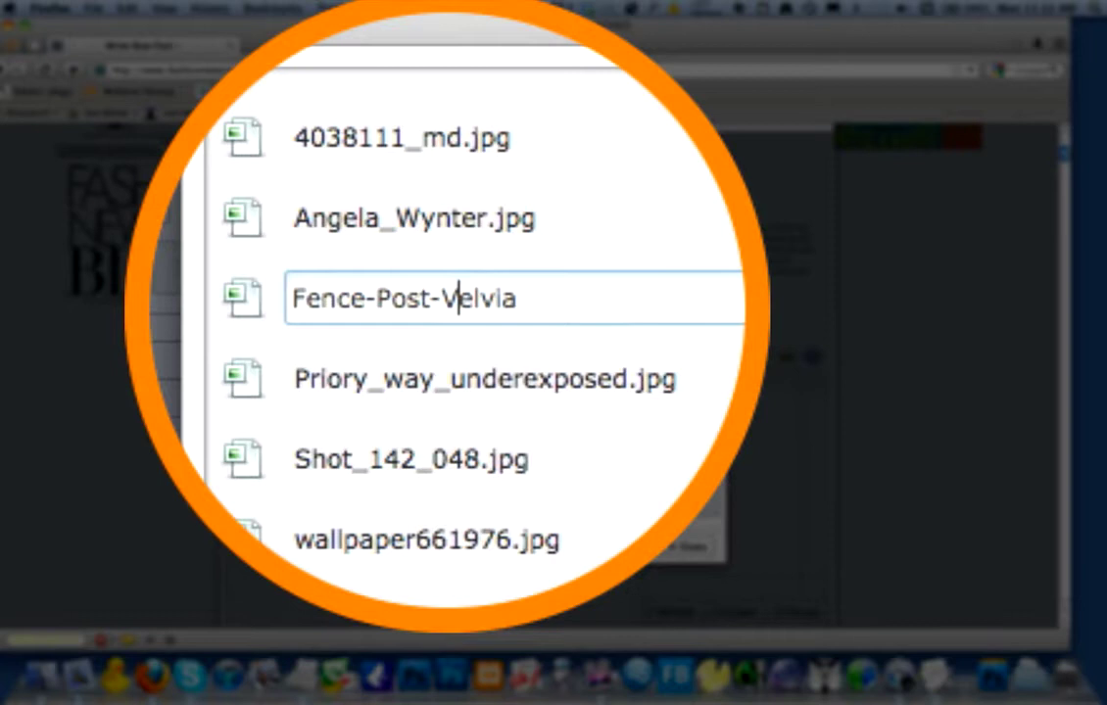
key("Left")
key("BackSpace")
type("_")
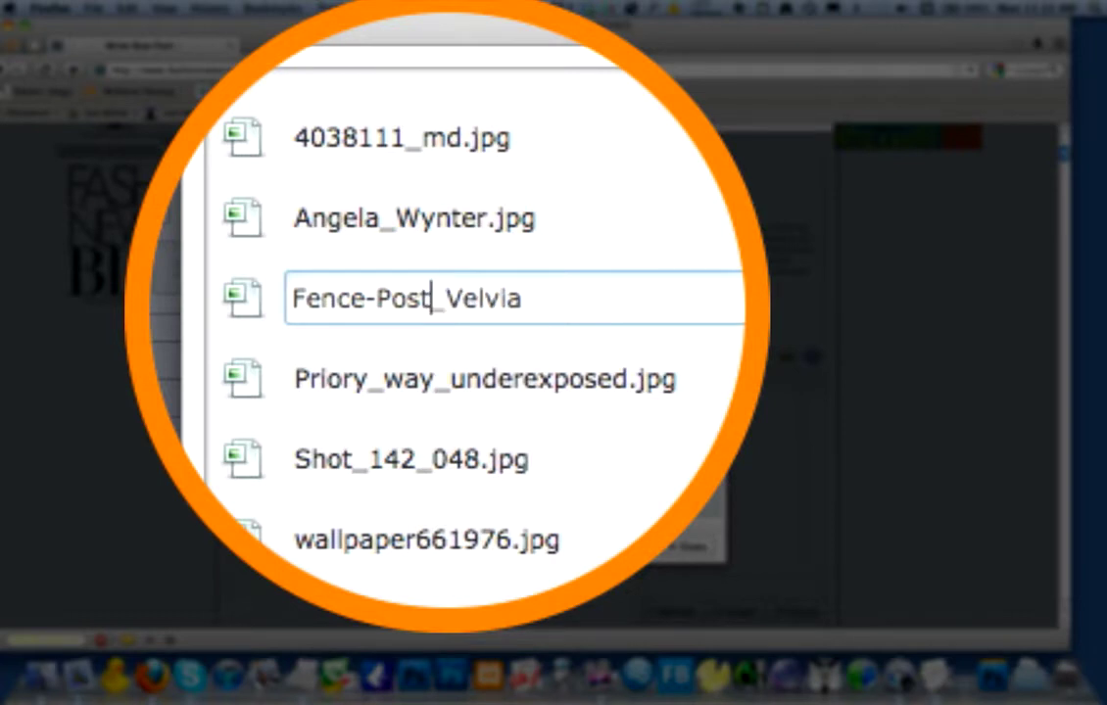
key("Left")
key("BackSpace")
type("_")
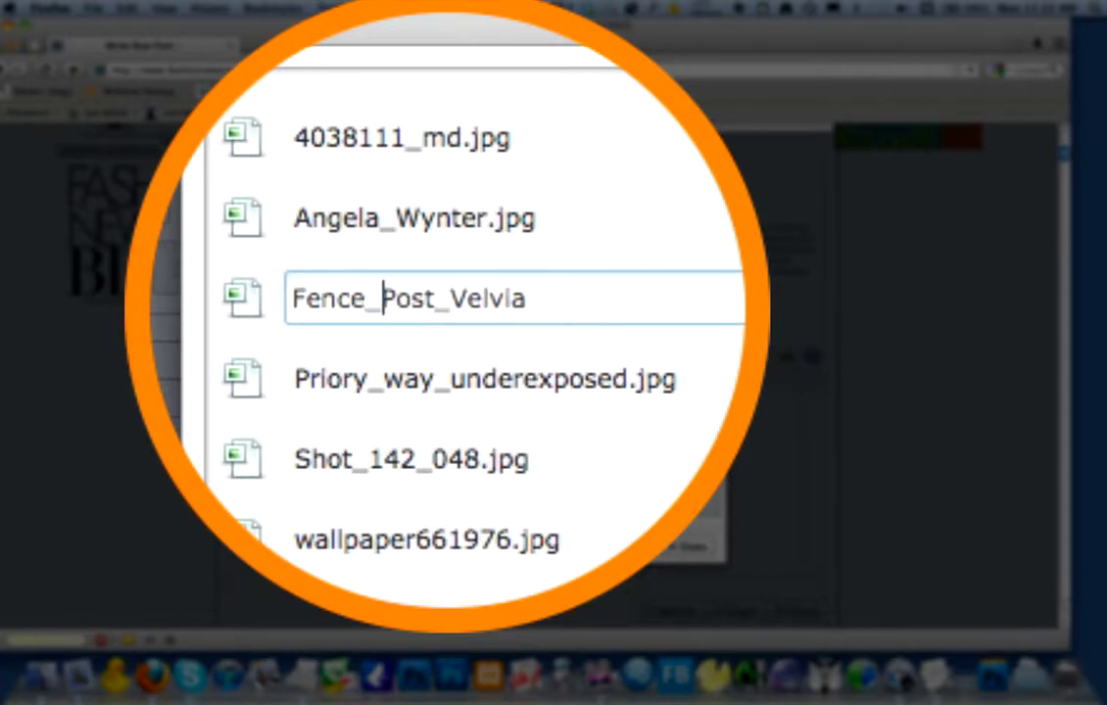
left_click(436, 354)
key("Return")
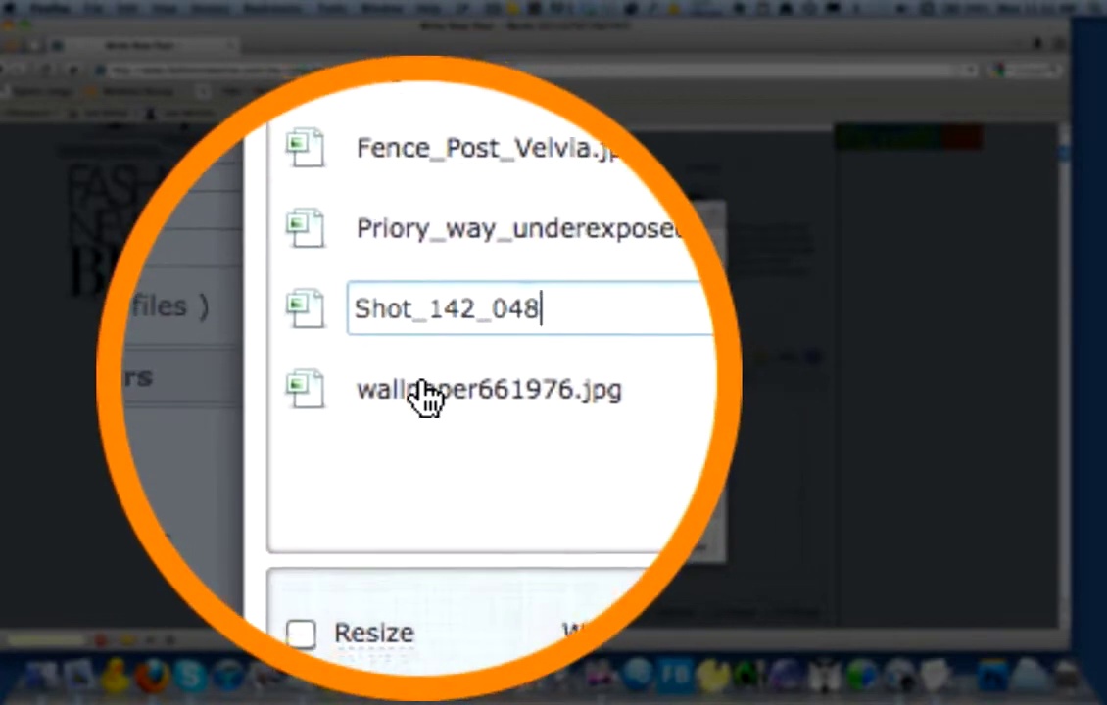
Rename the wallpaper 661976 file to wallpaper_661976.jpg.
left_click(420, 390)
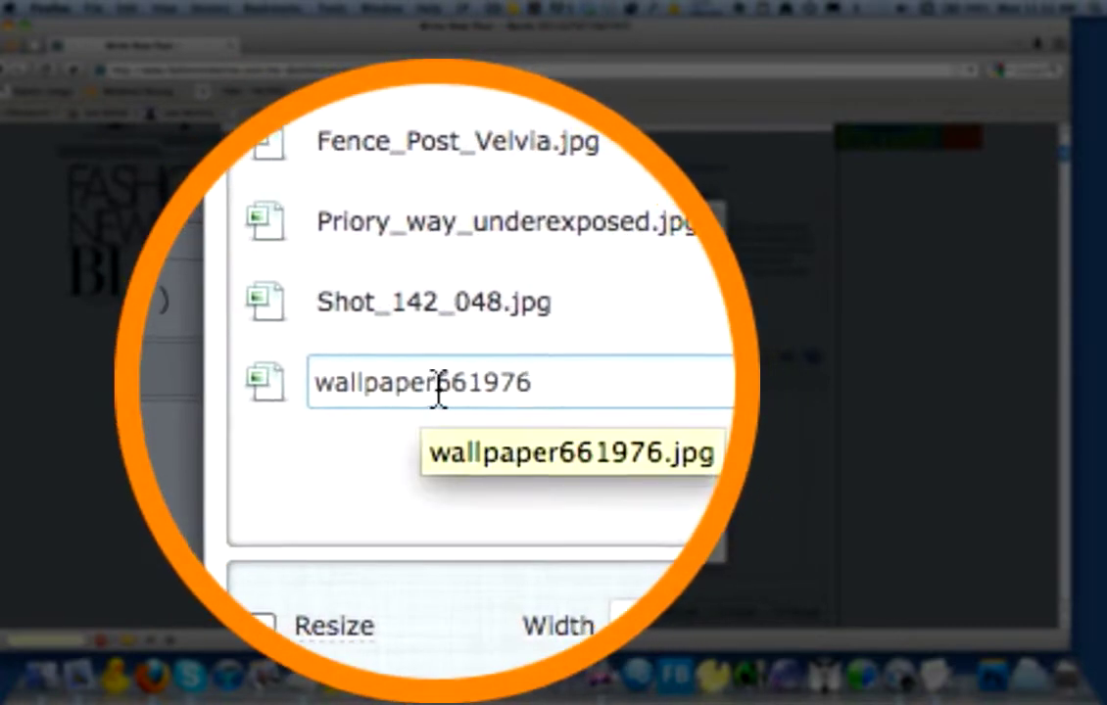
left_click(433, 387)
left_click(562, 302)
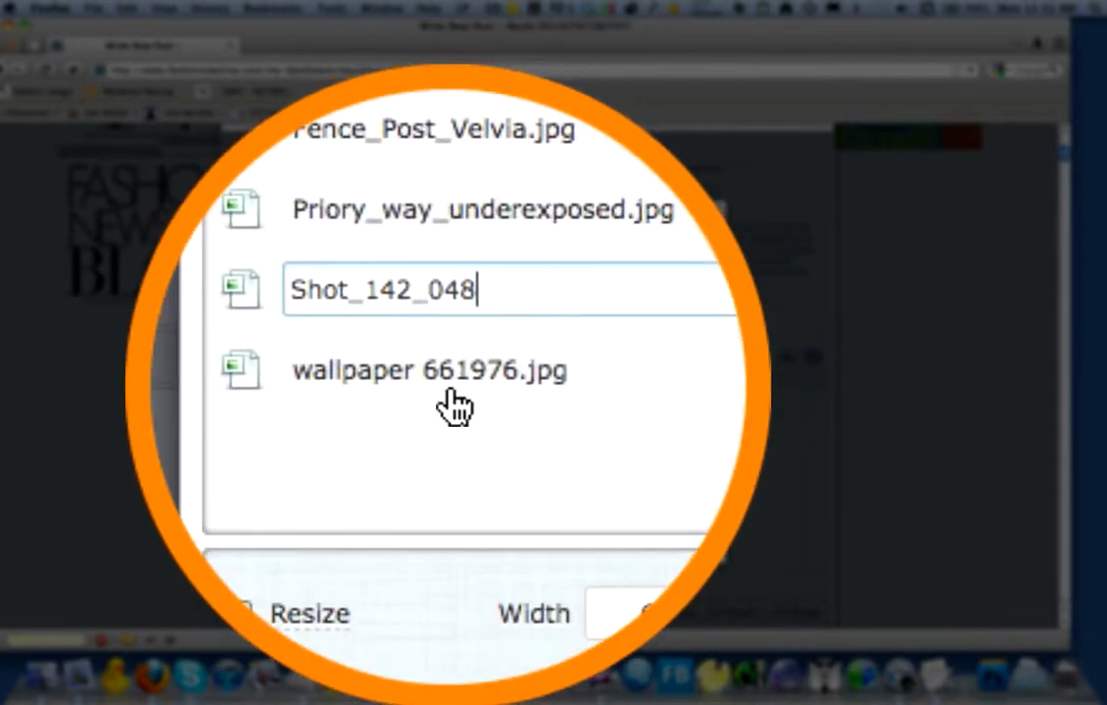
left_click(428, 393)
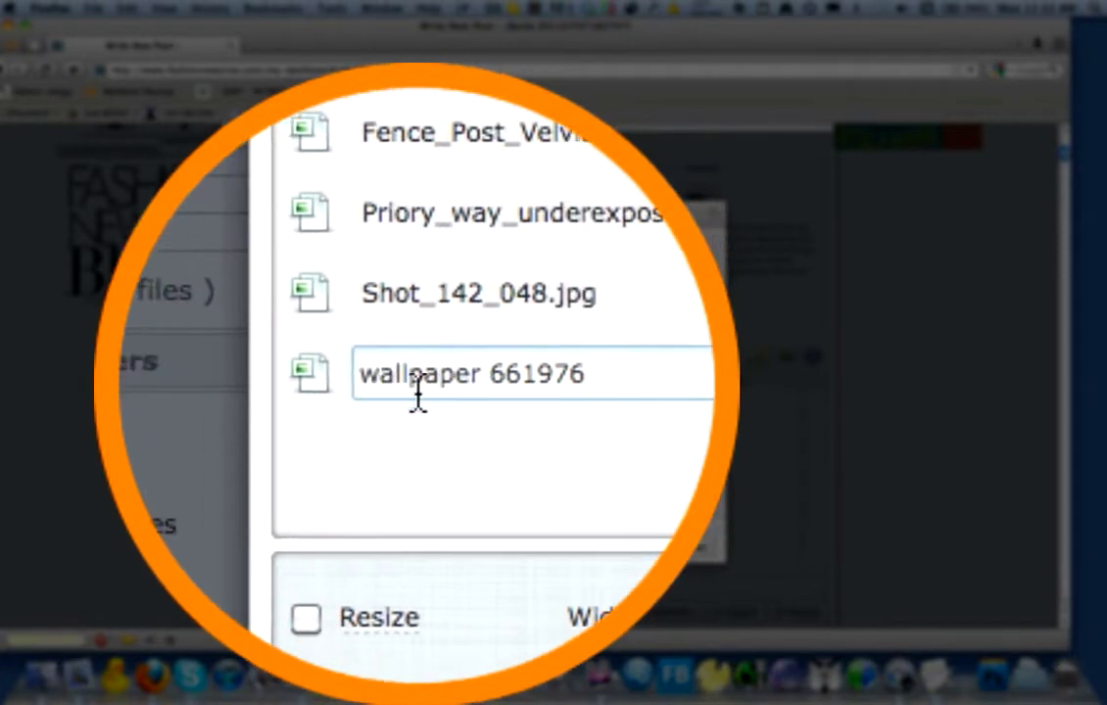
key("BackSpace")
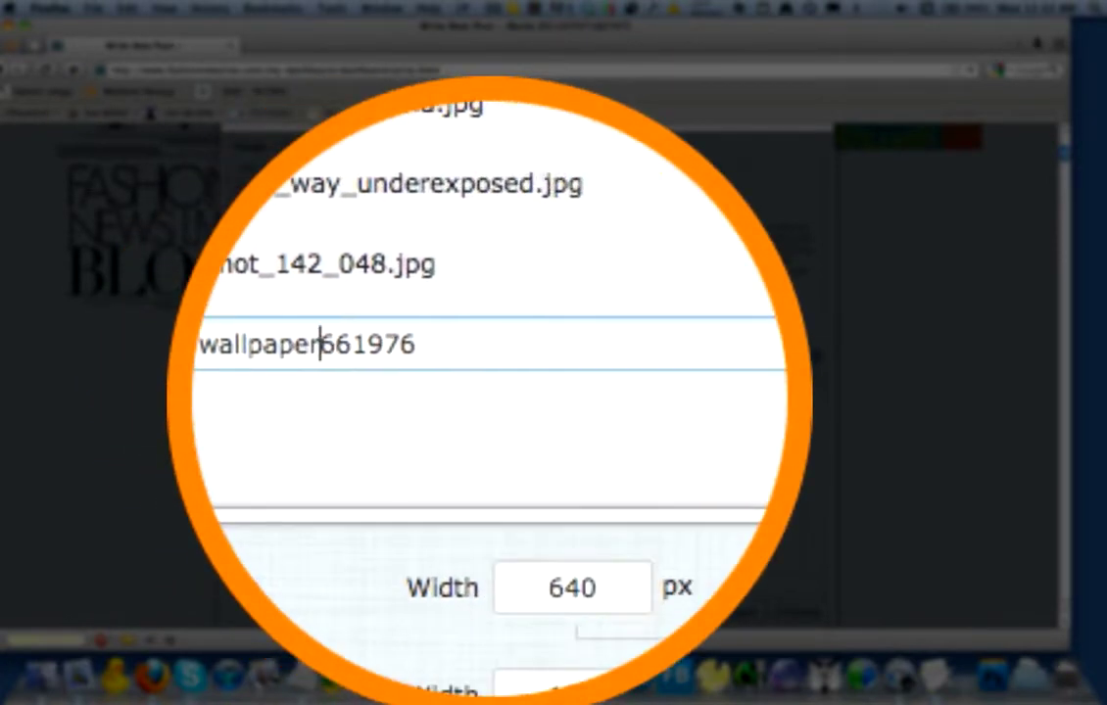
type("_")
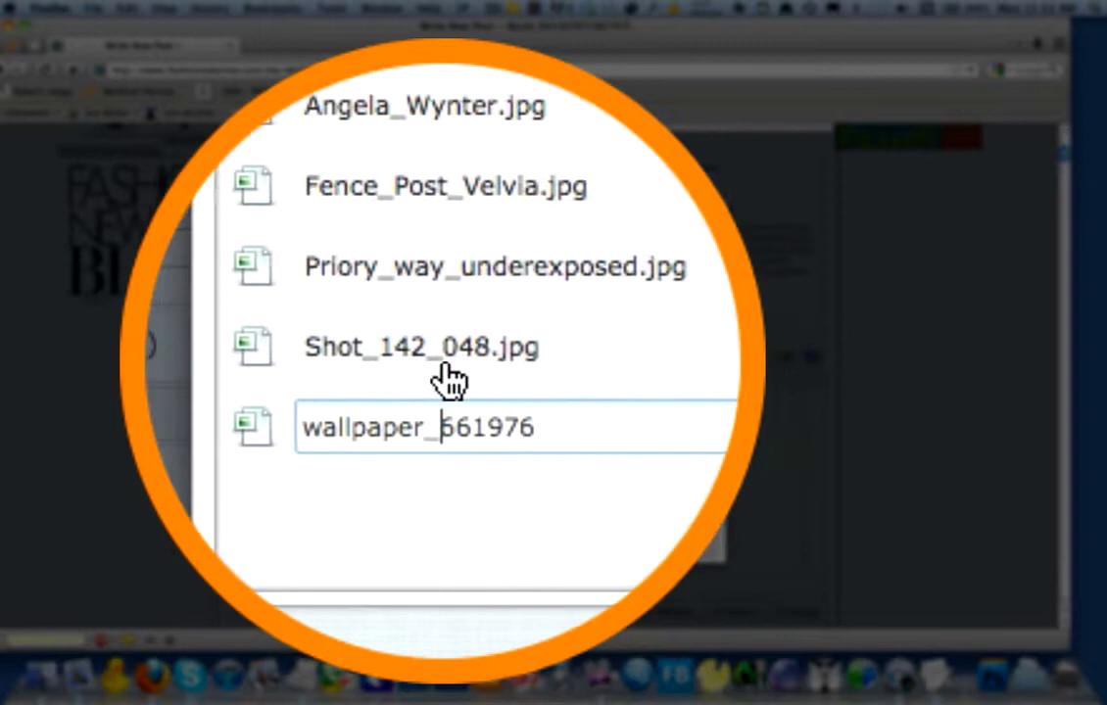
left_click(443, 365)
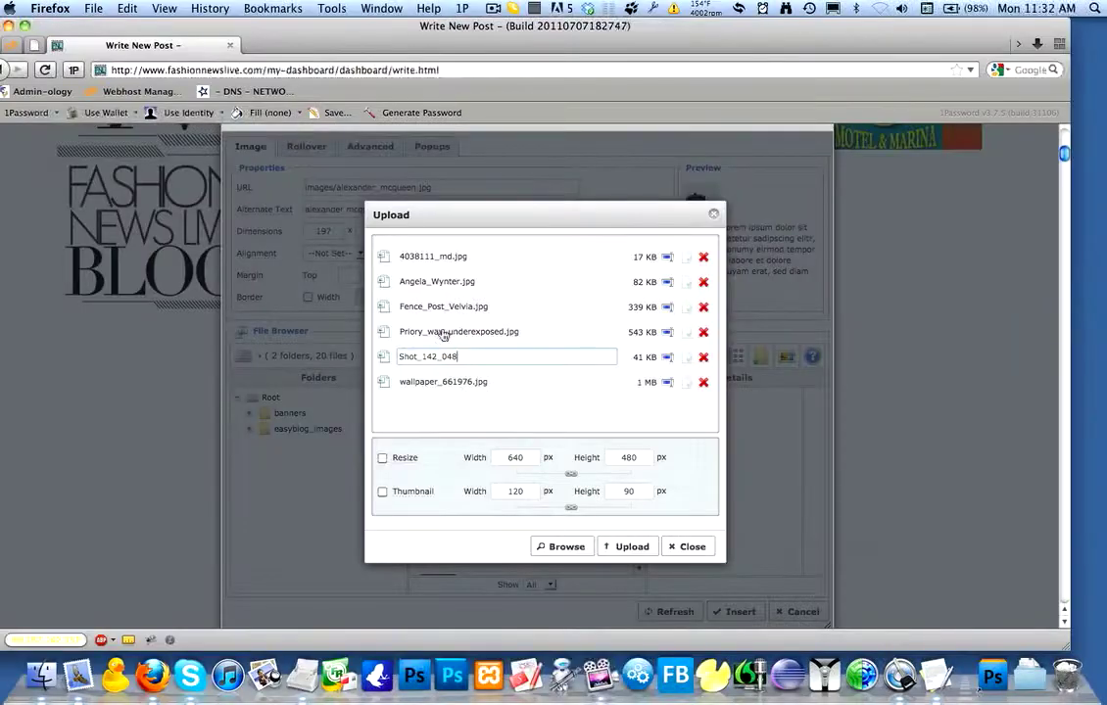
Confirm the Shot_142_048 name and leave Resize and Thumbnail unchecked.
left_click(688, 332)
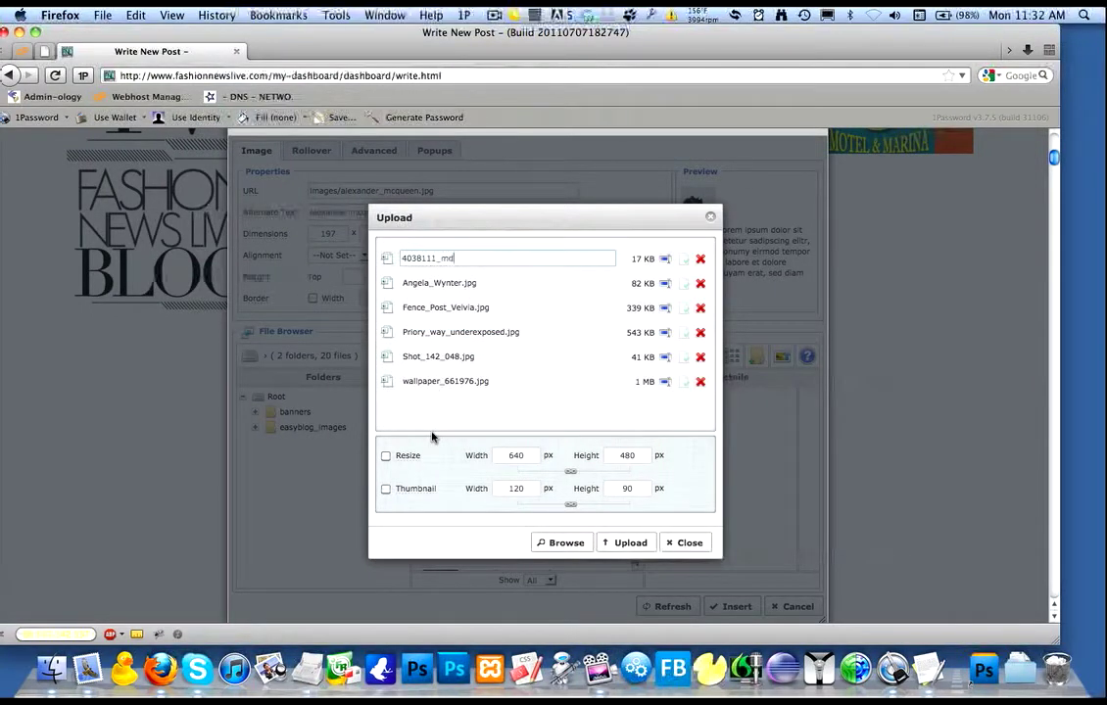
mouse_move(411, 459)
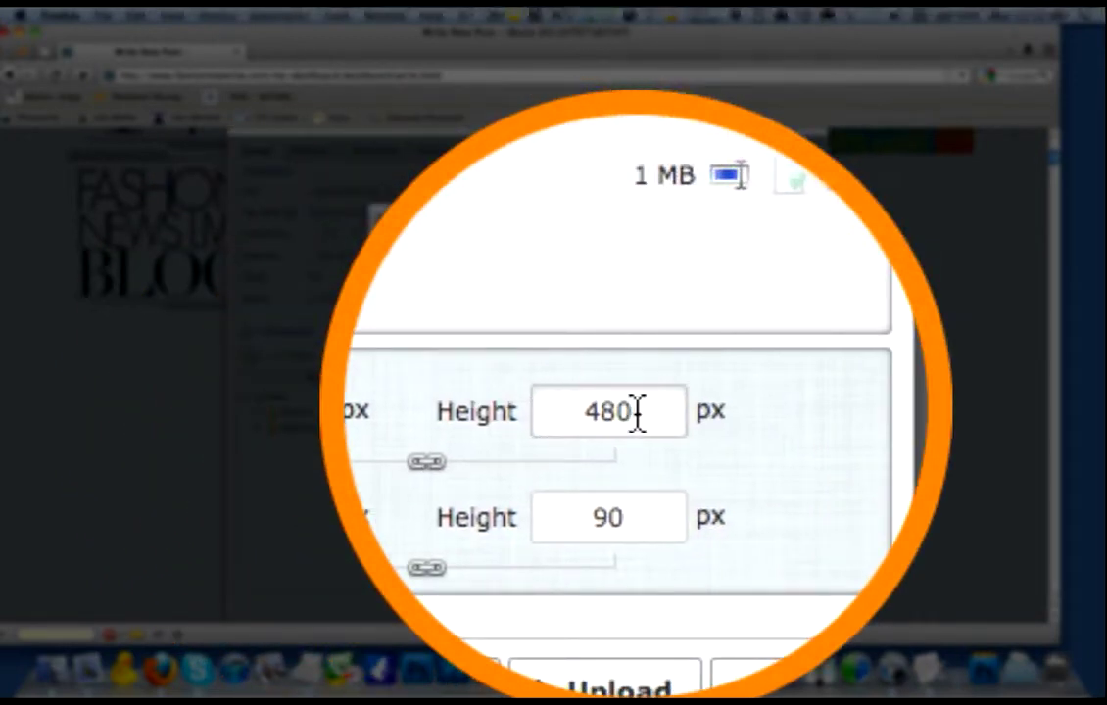
mouse_move(412, 421)
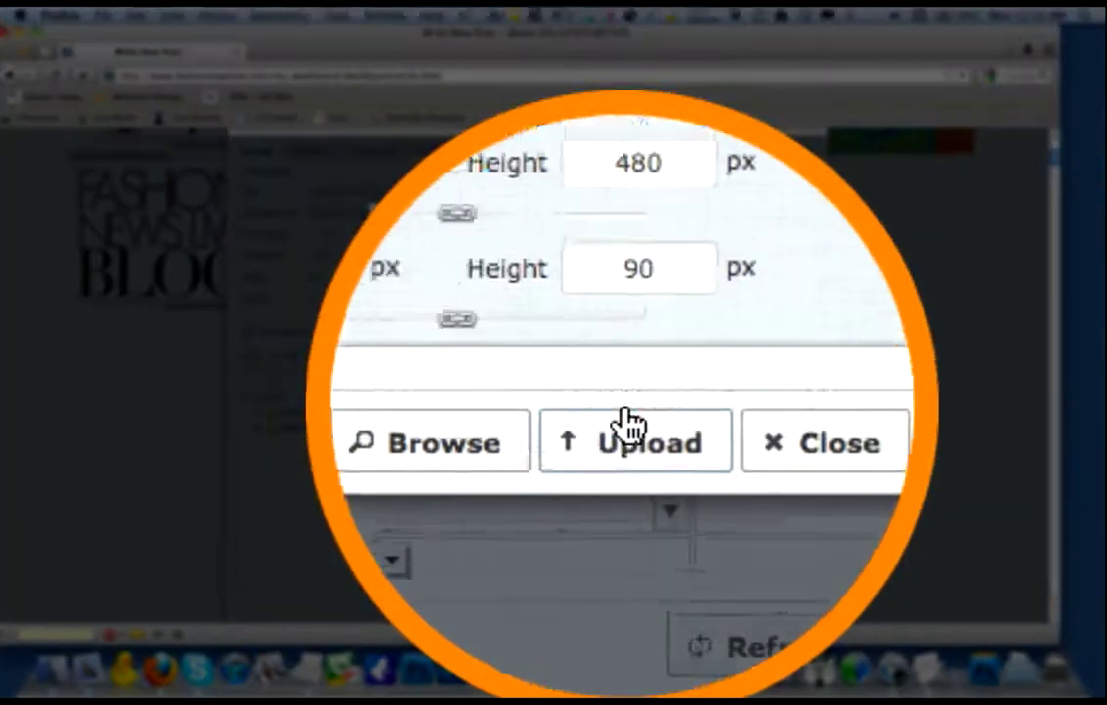
Upload the six queued photos until each reaches 100%; wallpaper_661976.jpg is flagged unsuccessful.
left_click(627, 423)
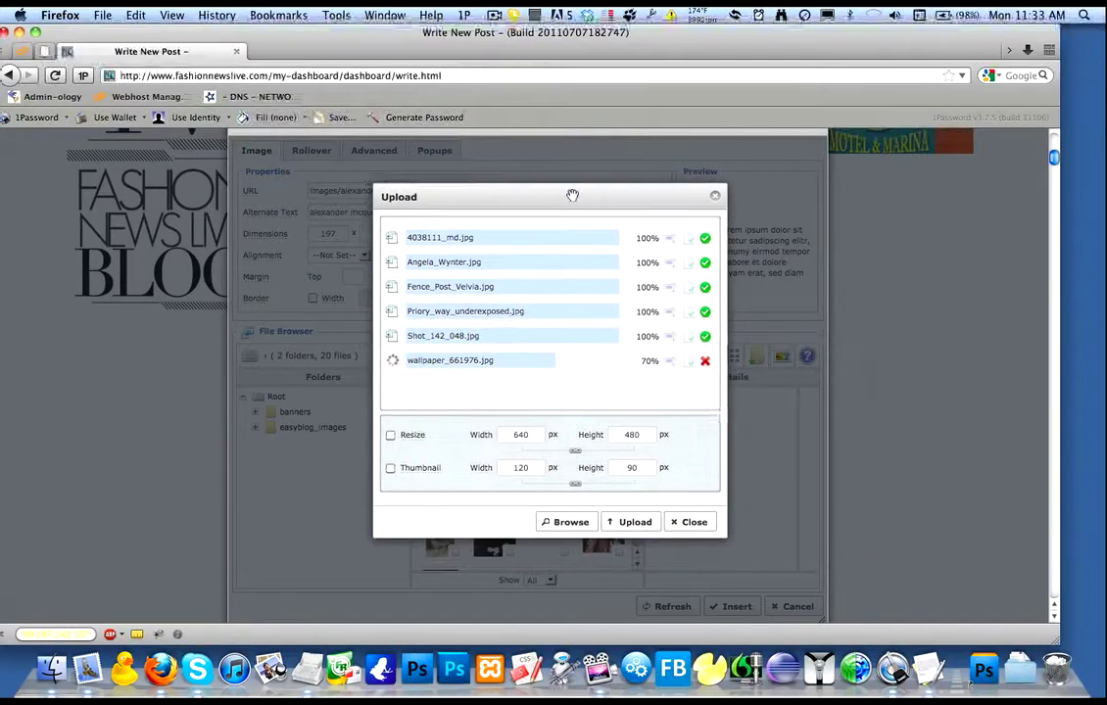
left_click_drag(572, 196, 573, 188)
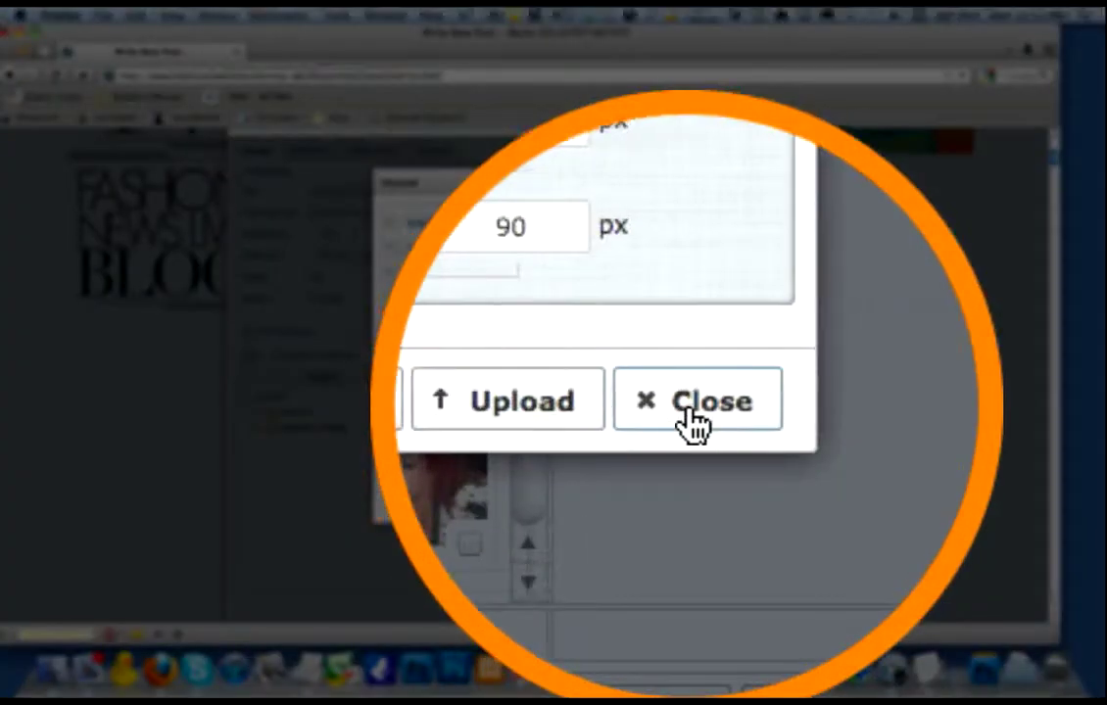
Close the Upload dialog and switch the file browser to list view.
left_click(689, 507)
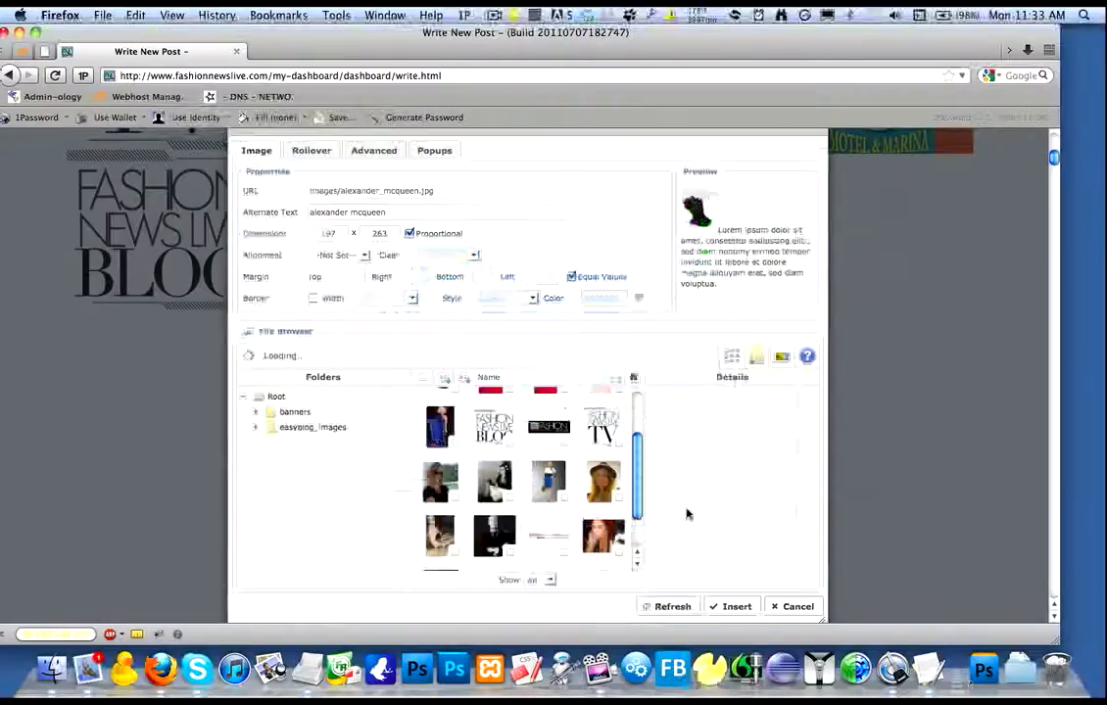
left_click_drag(639, 470, 638, 431)
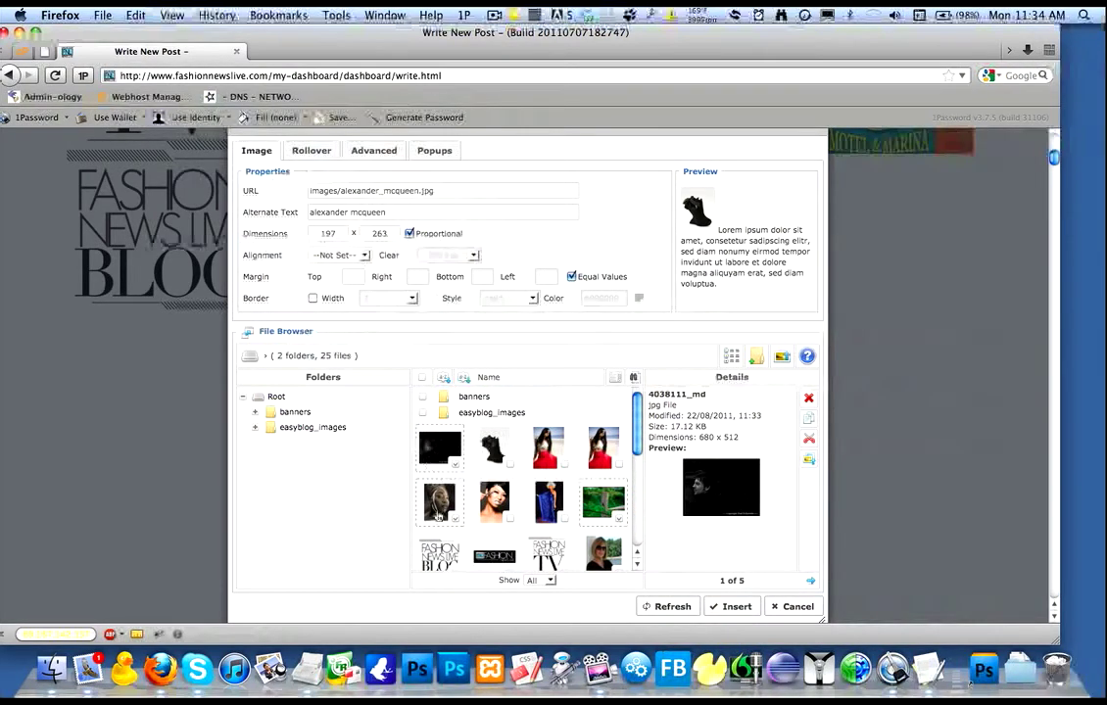
left_click(732, 359)
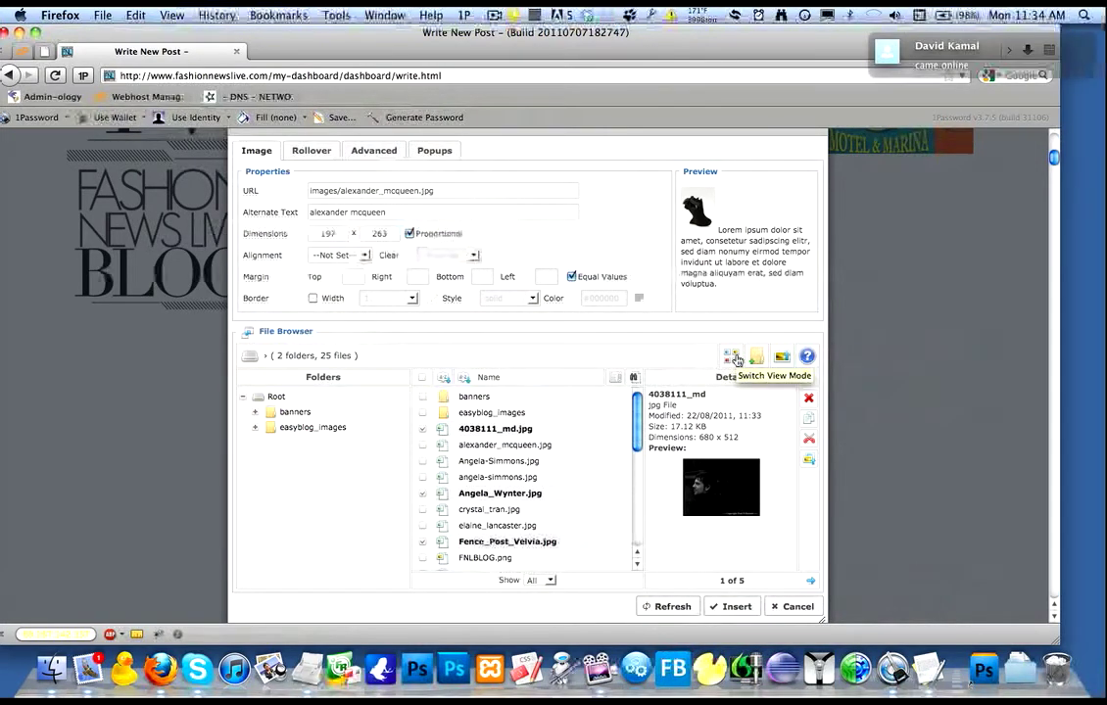
Scroll through the 25-file list to check the new uploads like 4038111_md.jpg.
left_click_drag(636, 416, 635, 511)
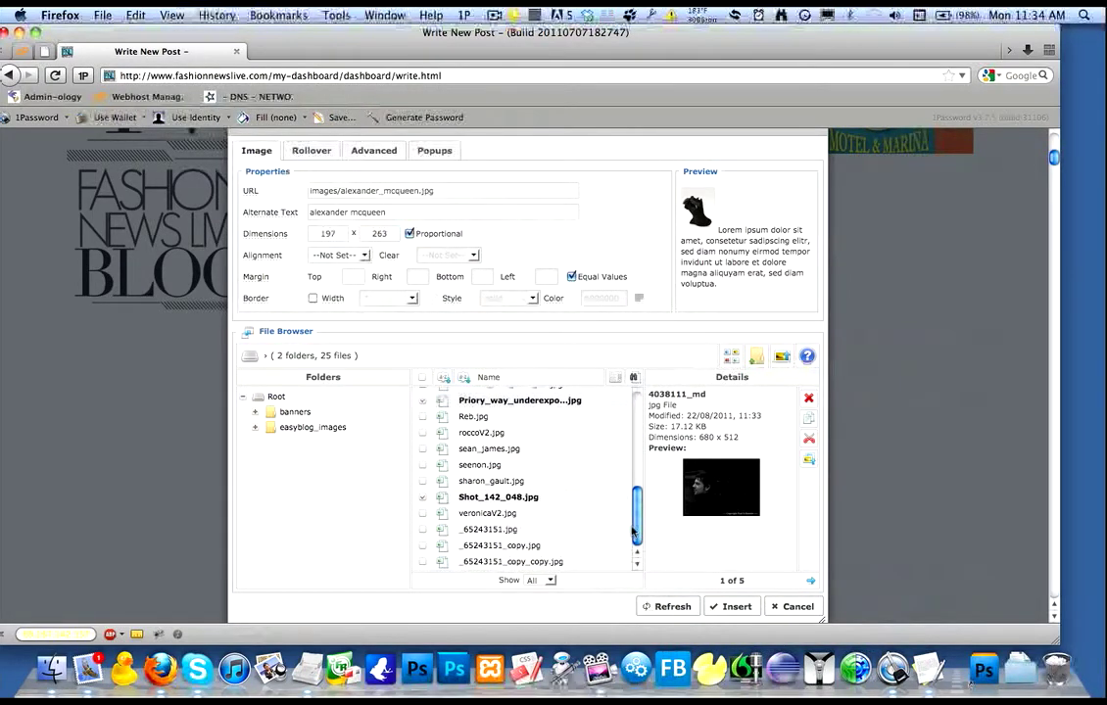
mouse_move(633, 530)
left_mouse_down()
mouse_move(639, 412)
mouse_move(632, 525)
left_mouse_up()
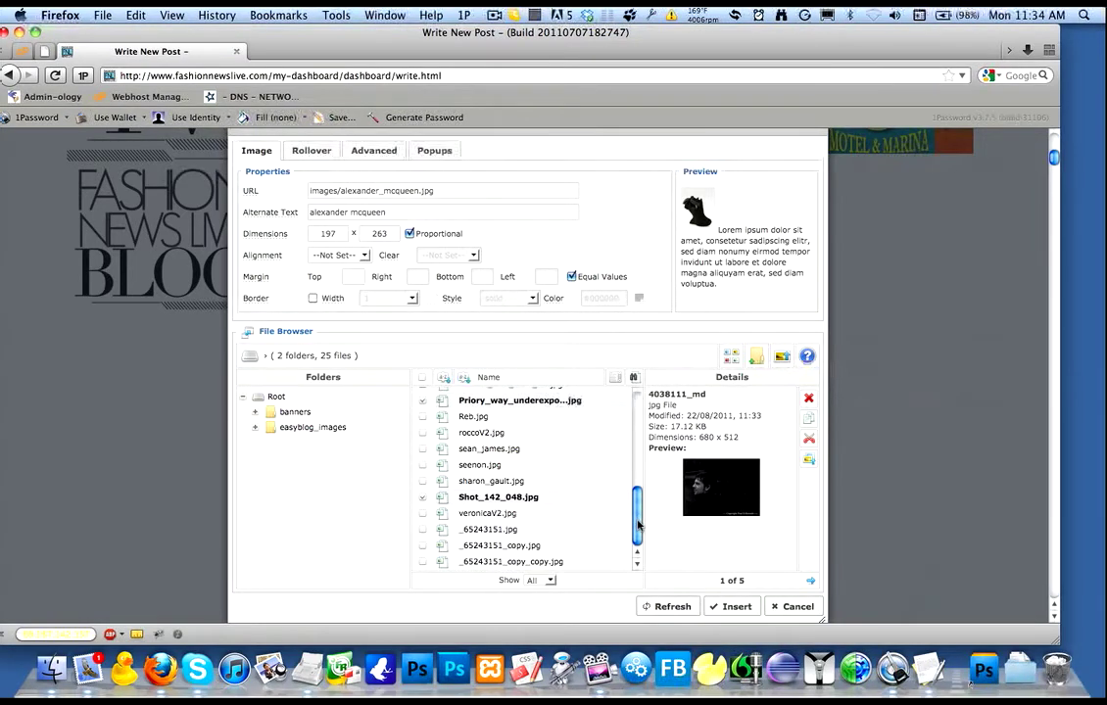
left_click_drag(638, 526, 643, 425)
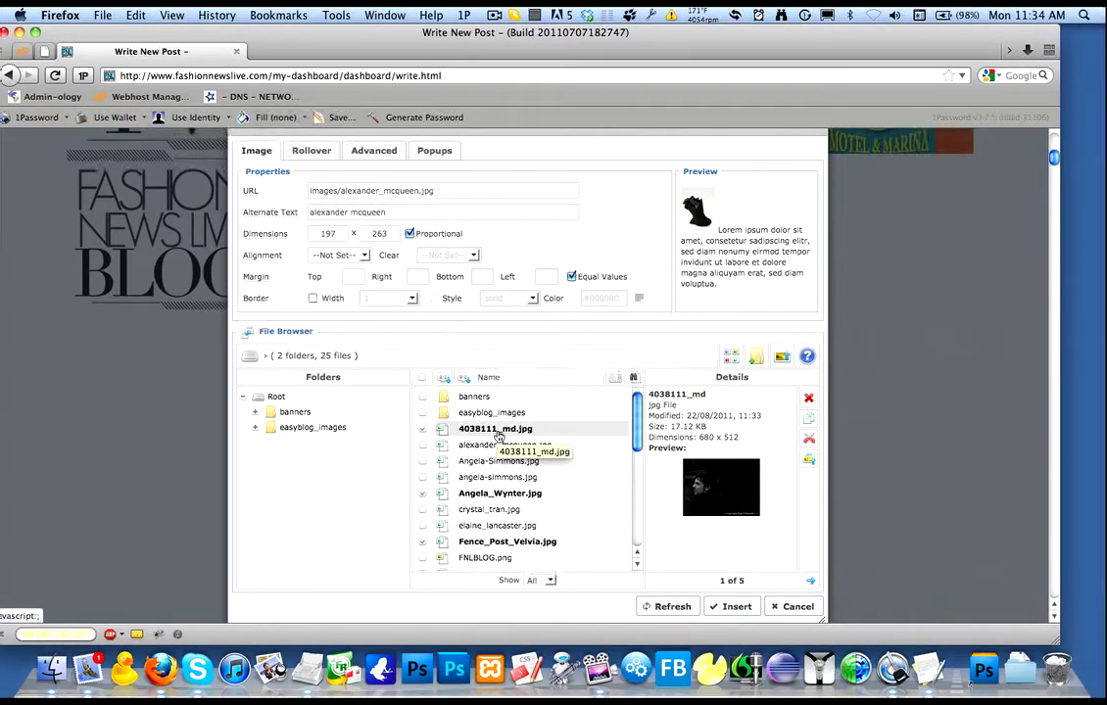
scroll(510, 461, "down", 2)
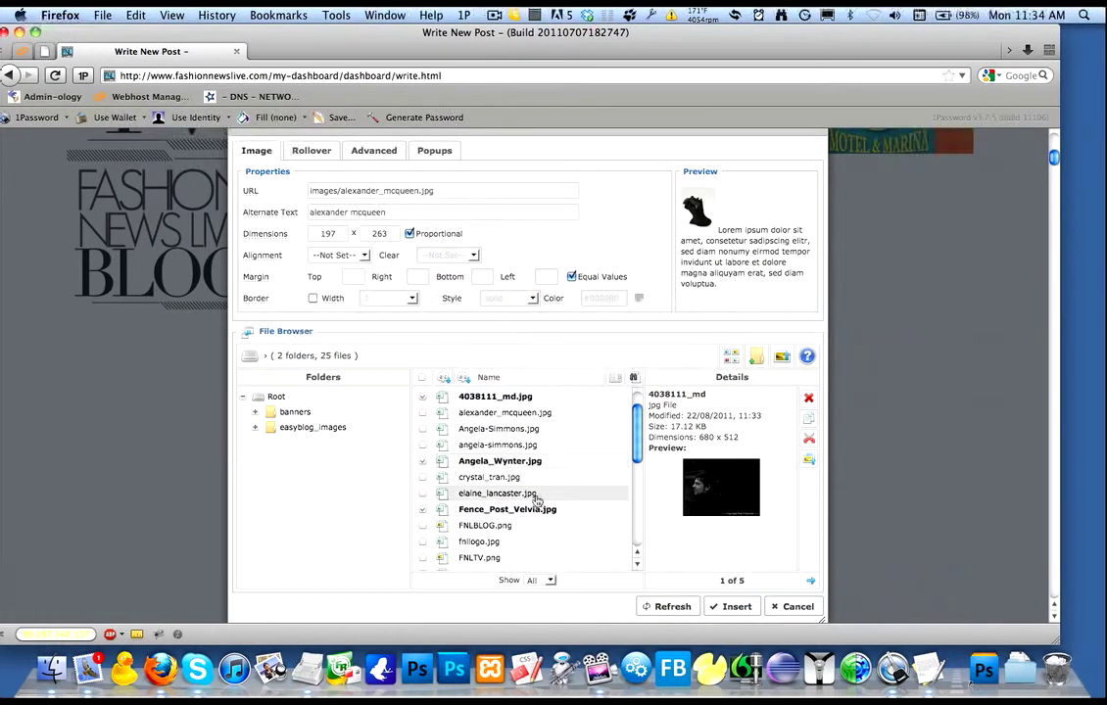
scroll(537, 501, "down", 7)
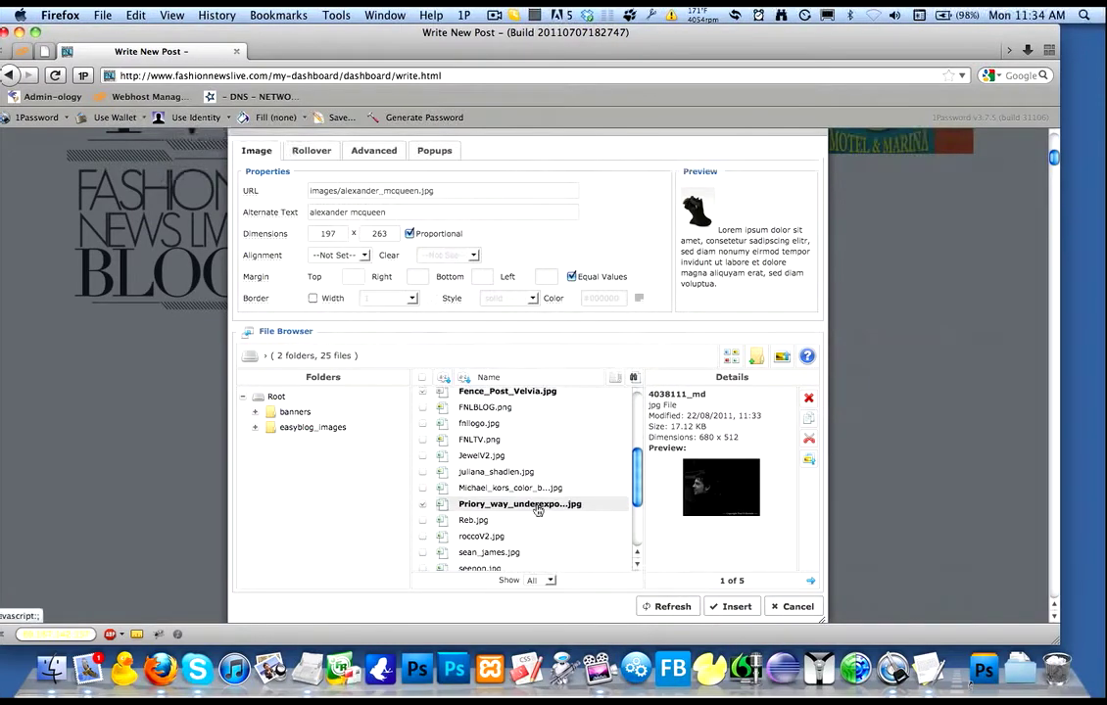
scroll(537, 511, "down", 6)
scroll(534, 516, "down", 2)
scroll(534, 516, "up", 4)
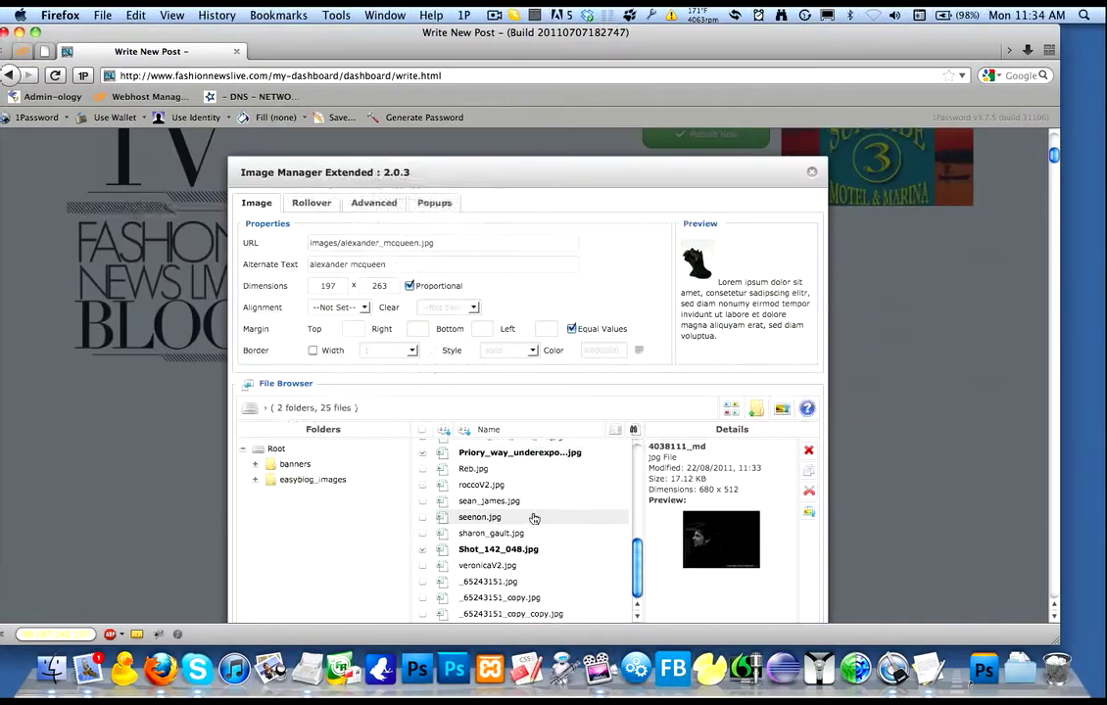
scroll(534, 518, "down", 3)
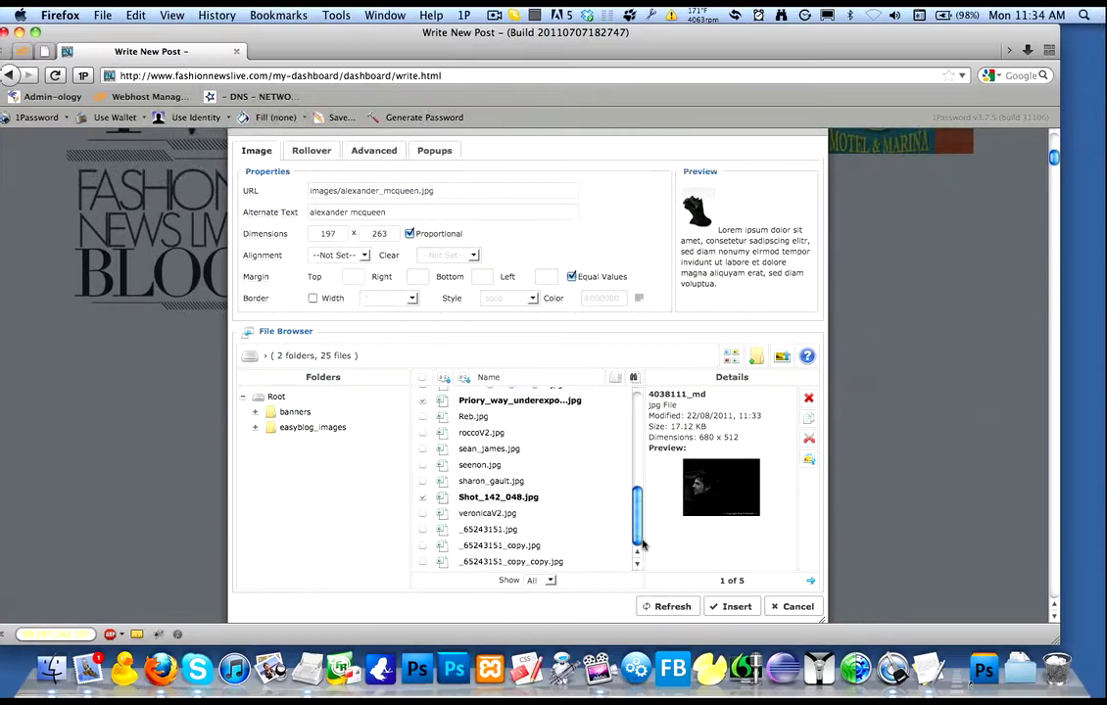
scroll(641, 544, "up", 5)
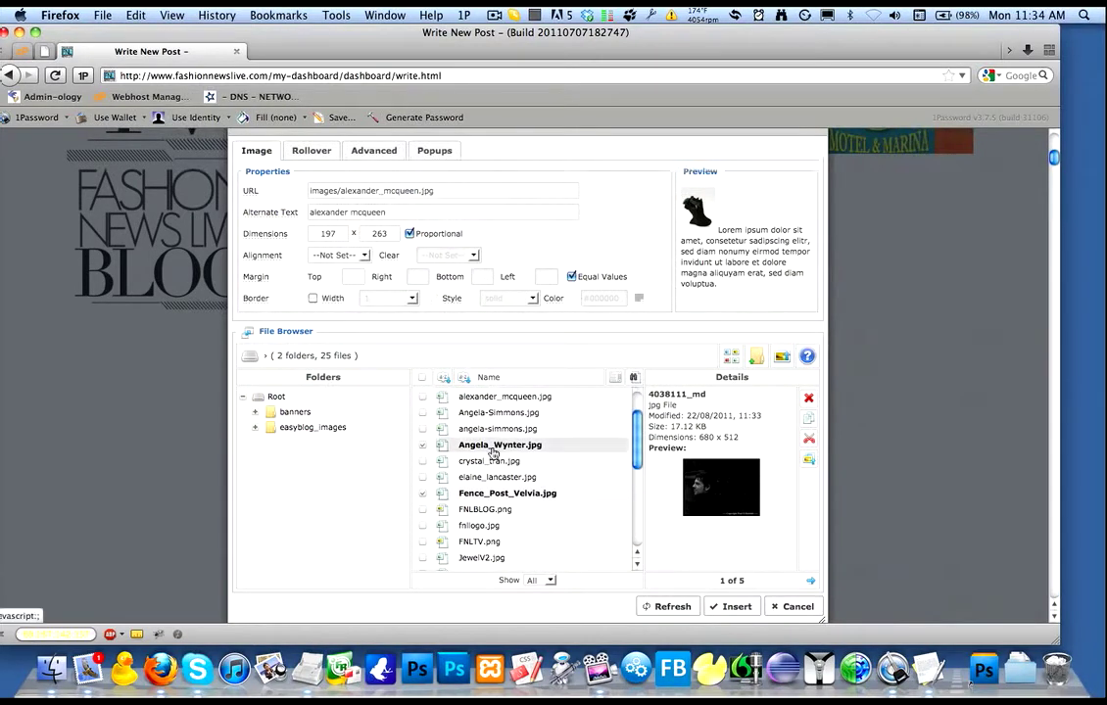
Select Angela_Wynter.jpg (833 x 1000) and toggle the file browser's view mode.
left_click(492, 449)
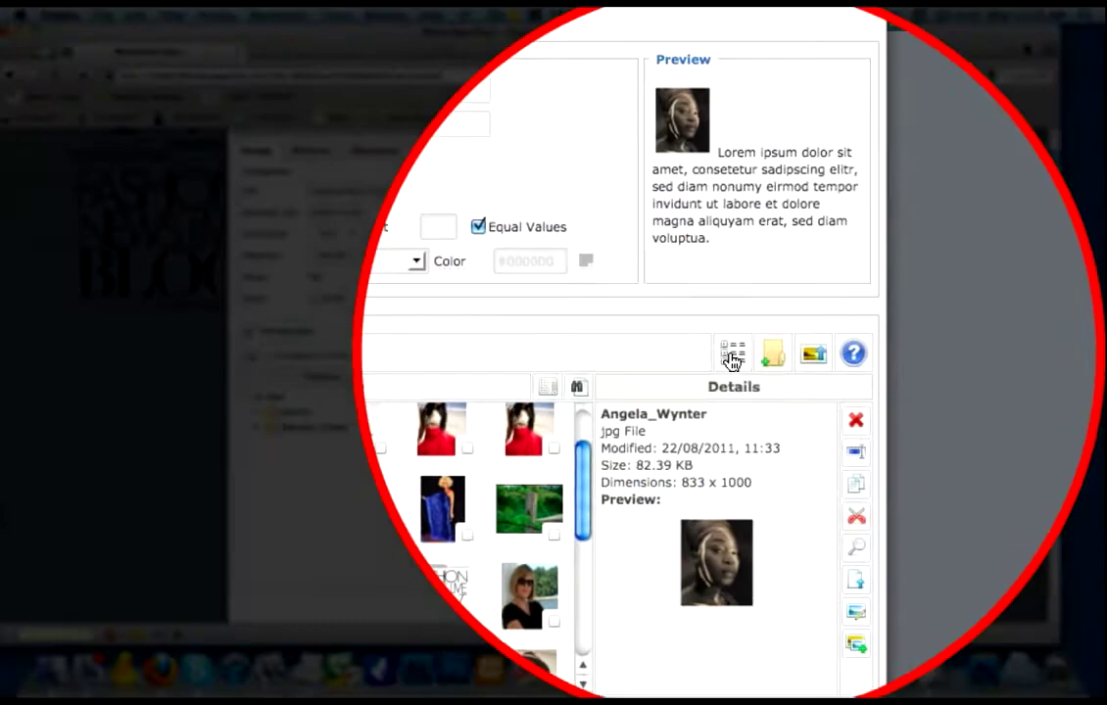
left_click(753, 282)
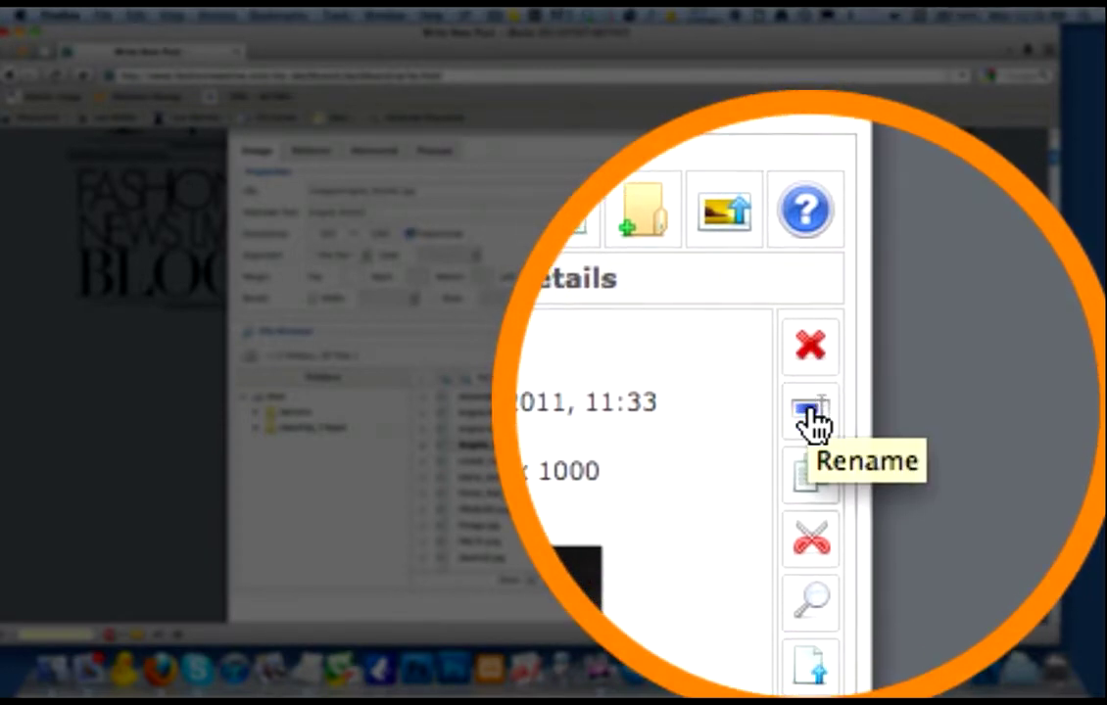
Rename Angela_Wynter.jpg despite the broken-links warning, then quit Skype.
left_click(811, 416)
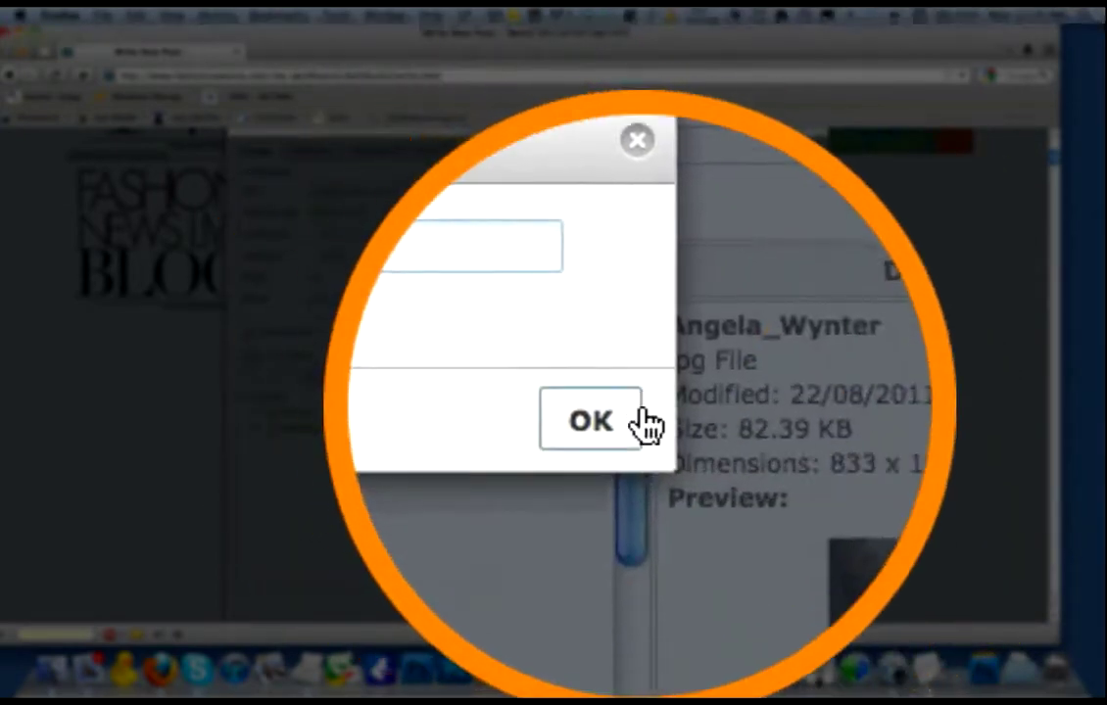
left_click(627, 421)
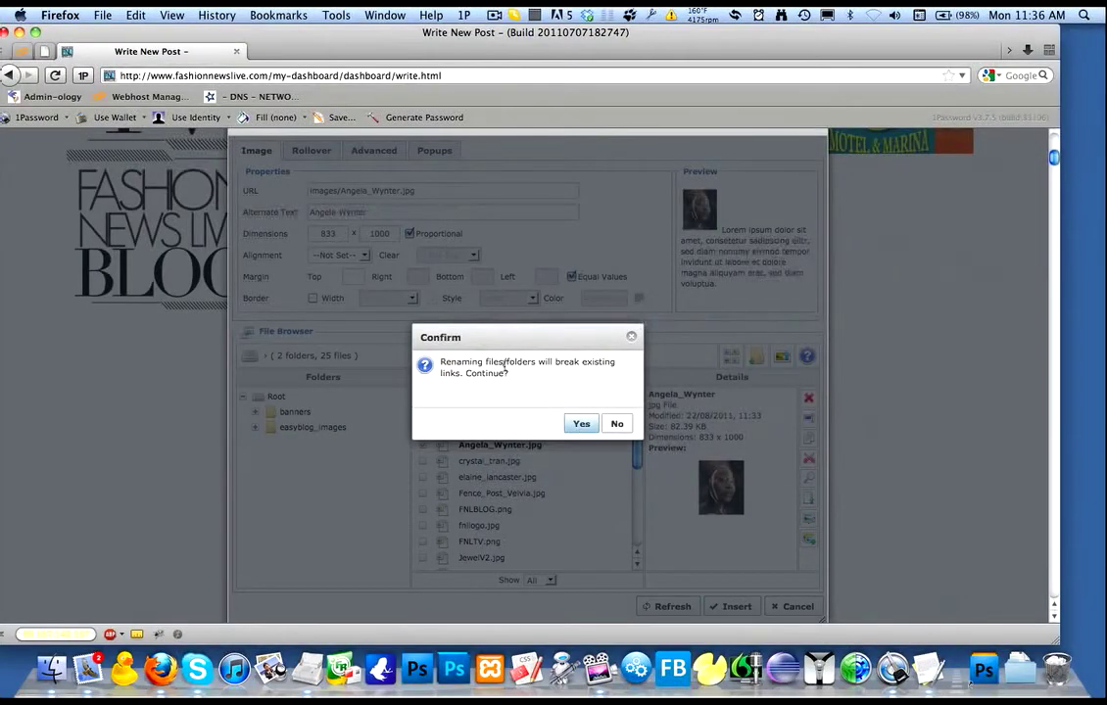
left_click(580, 424)
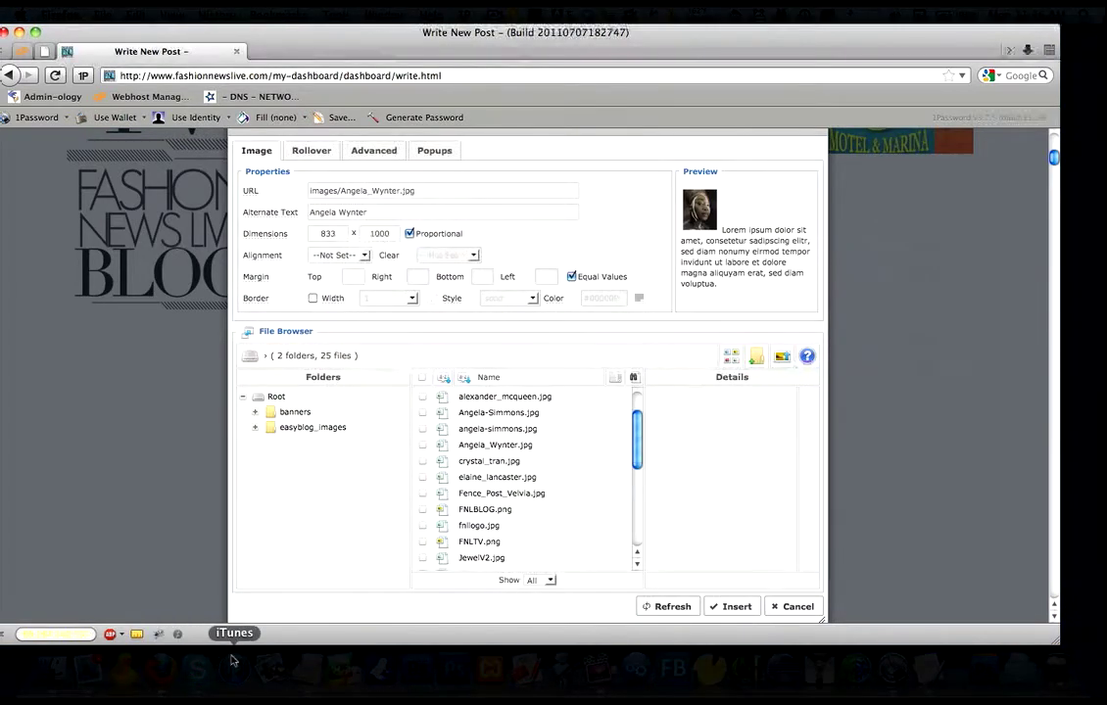
right_click(198, 670)
left_click(207, 627)
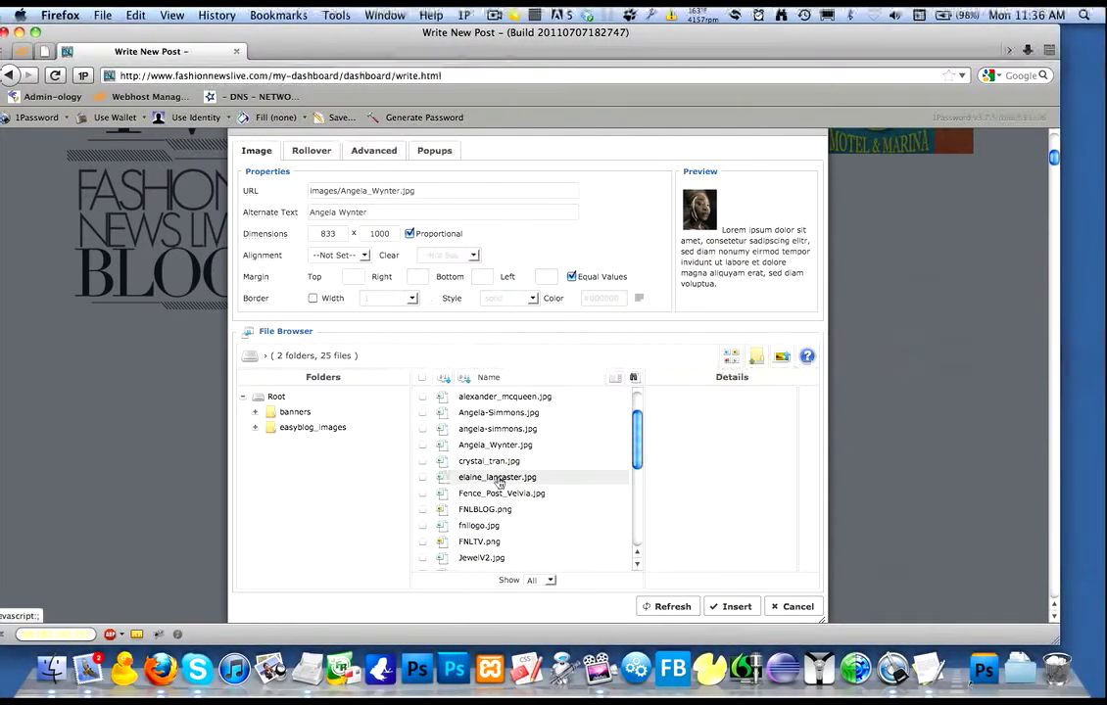
Select Angela_Wynter.jpg in the file list to load its portrait preview.
scroll(500, 483, "up", 3)
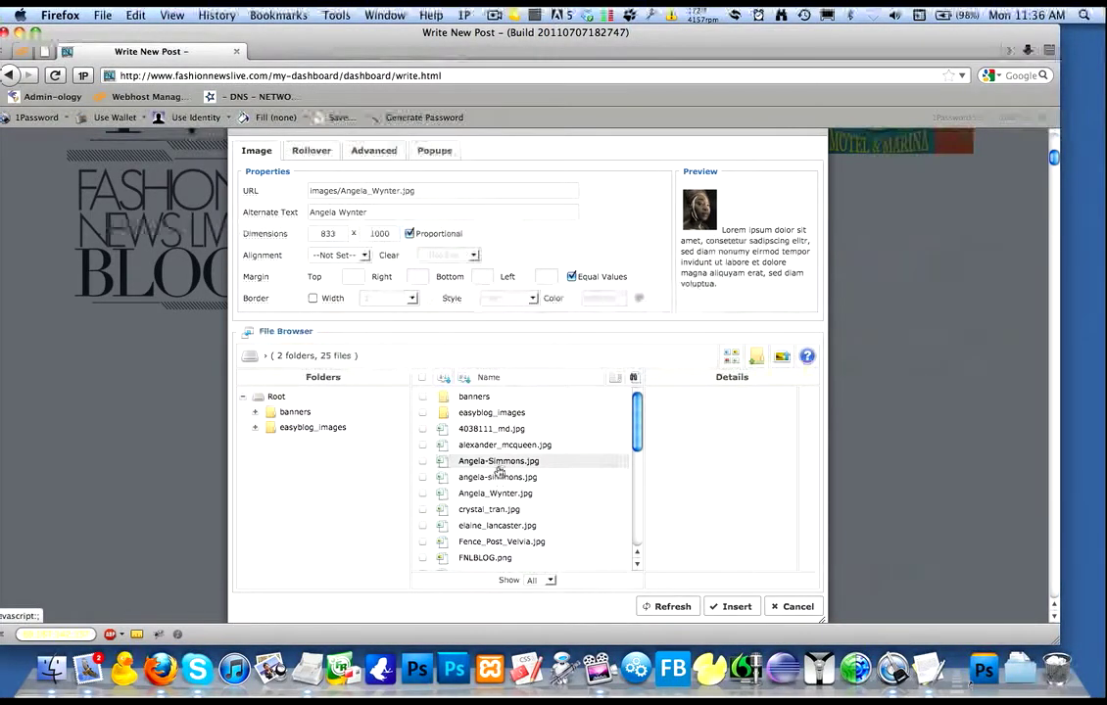
left_click(504, 493)
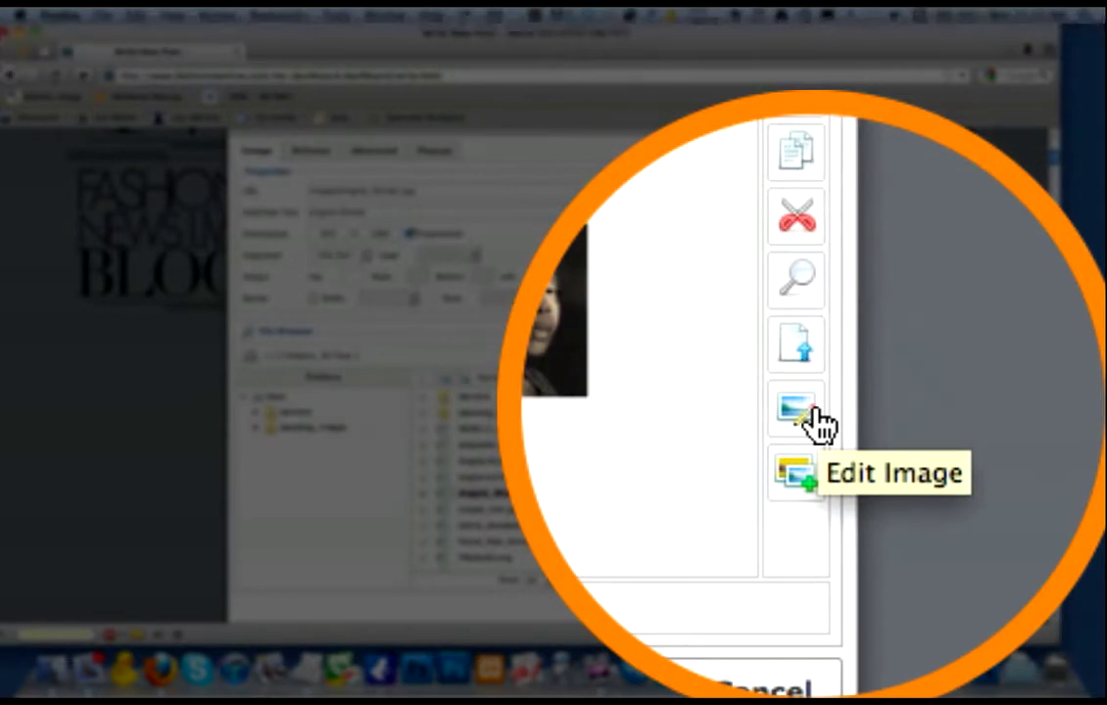
Open Angela_Wynter.jpg in the image editor and keep the 470 x 564 (Scaled) resize preset.
left_click(816, 419)
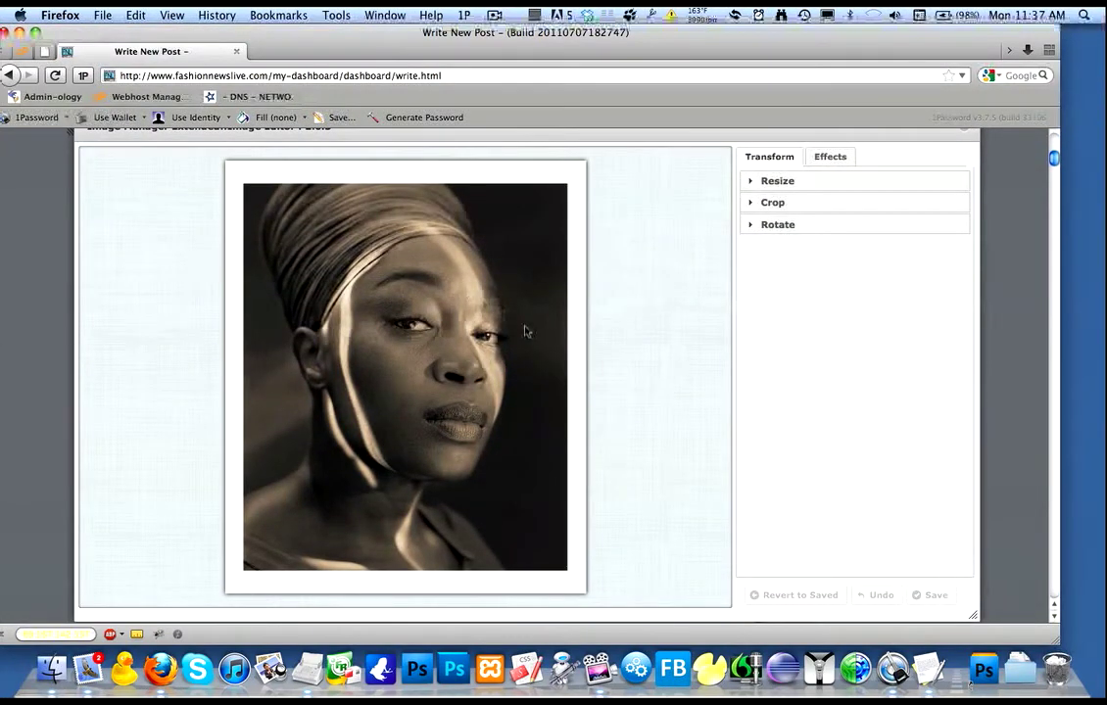
left_click(747, 183)
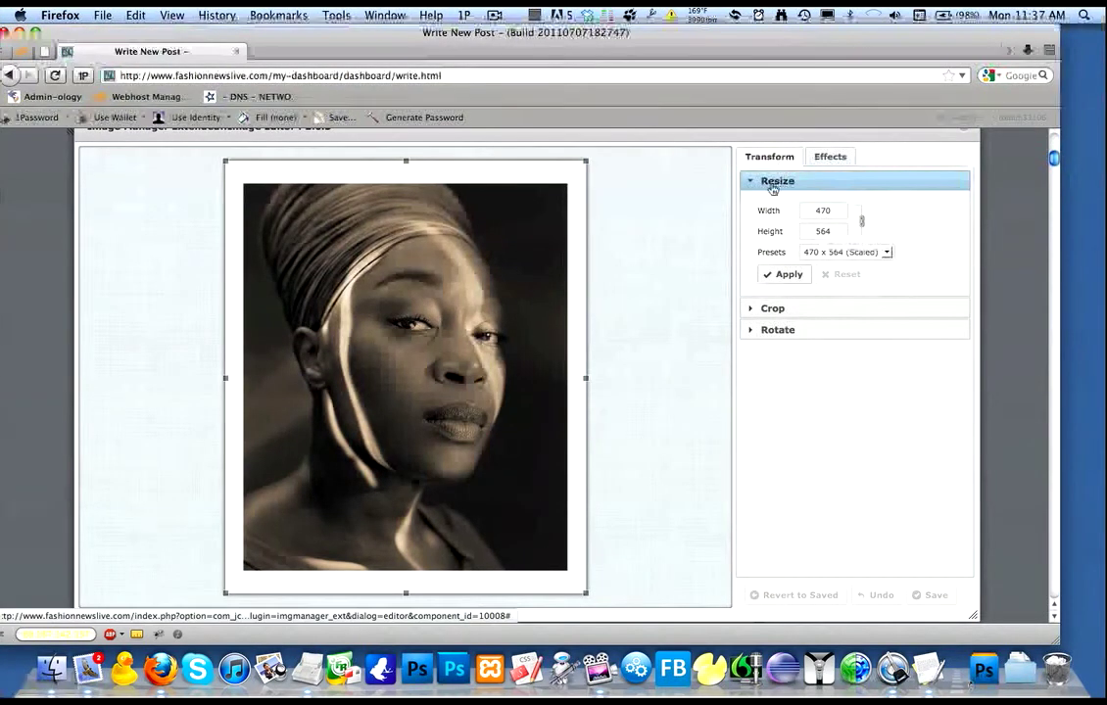
left_click(852, 251)
left_click(840, 268)
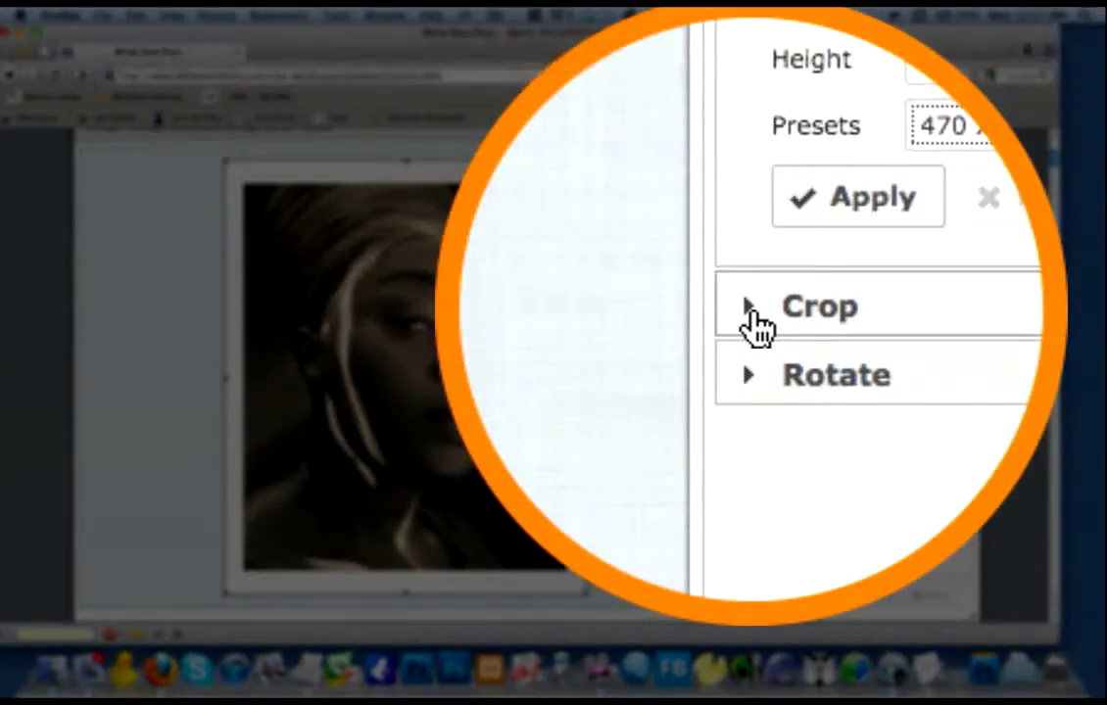
Turn on Constrain cropping and drag the crop frame over the Angela_Wynter.jpg portrait.
left_click(754, 323)
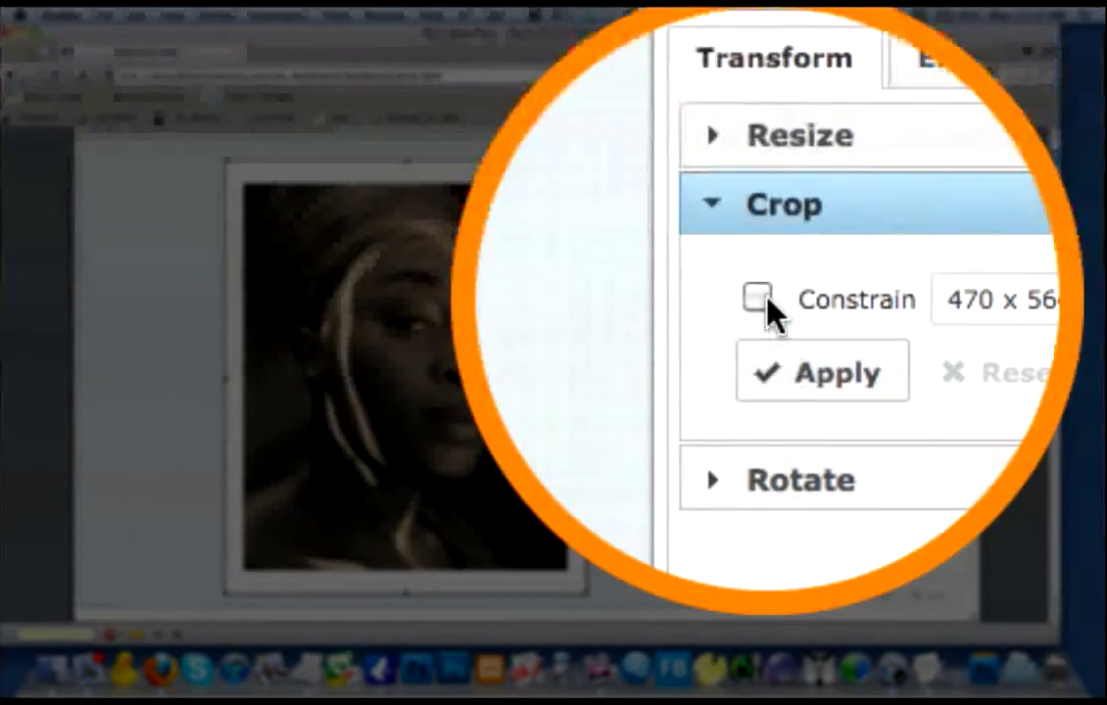
left_click(757, 298)
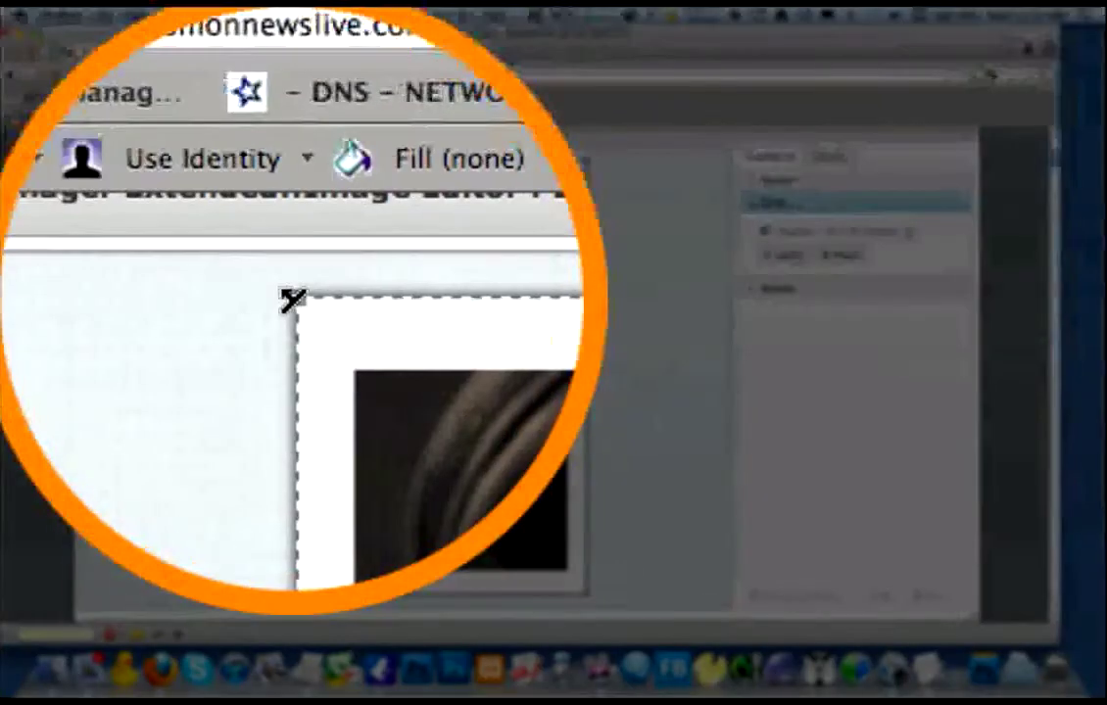
mouse_move(291, 300)
left_mouse_down()
mouse_move(320, 299)
mouse_move(291, 299)
left_mouse_up()
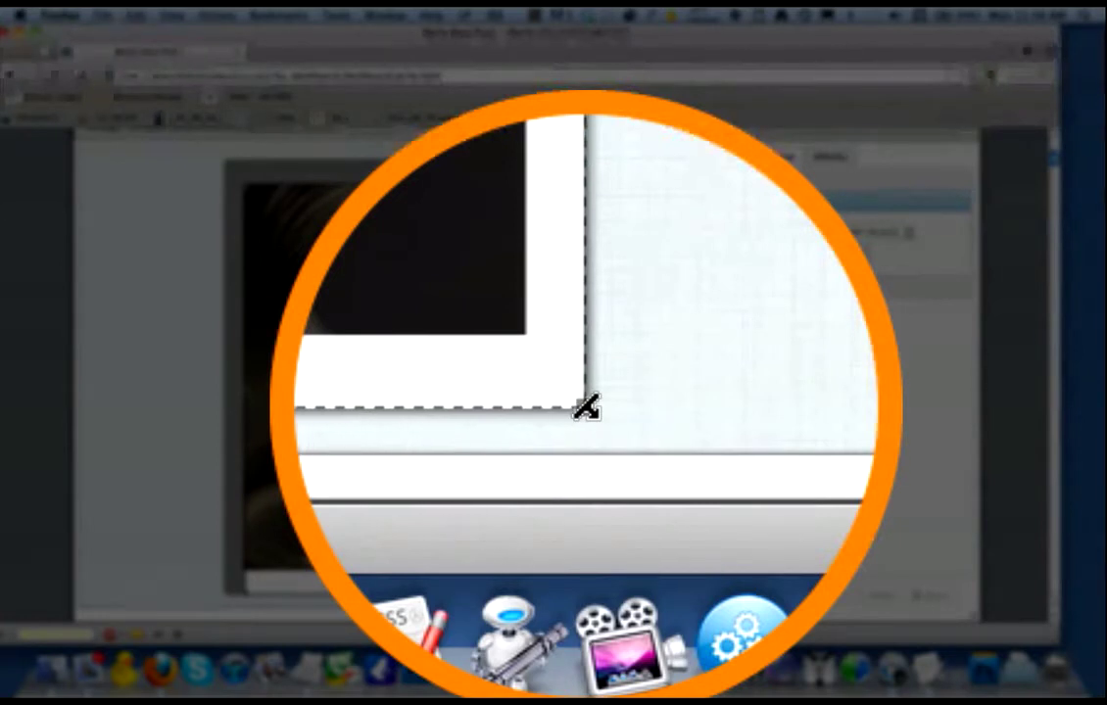
left_click_drag(576, 403, 569, 409)
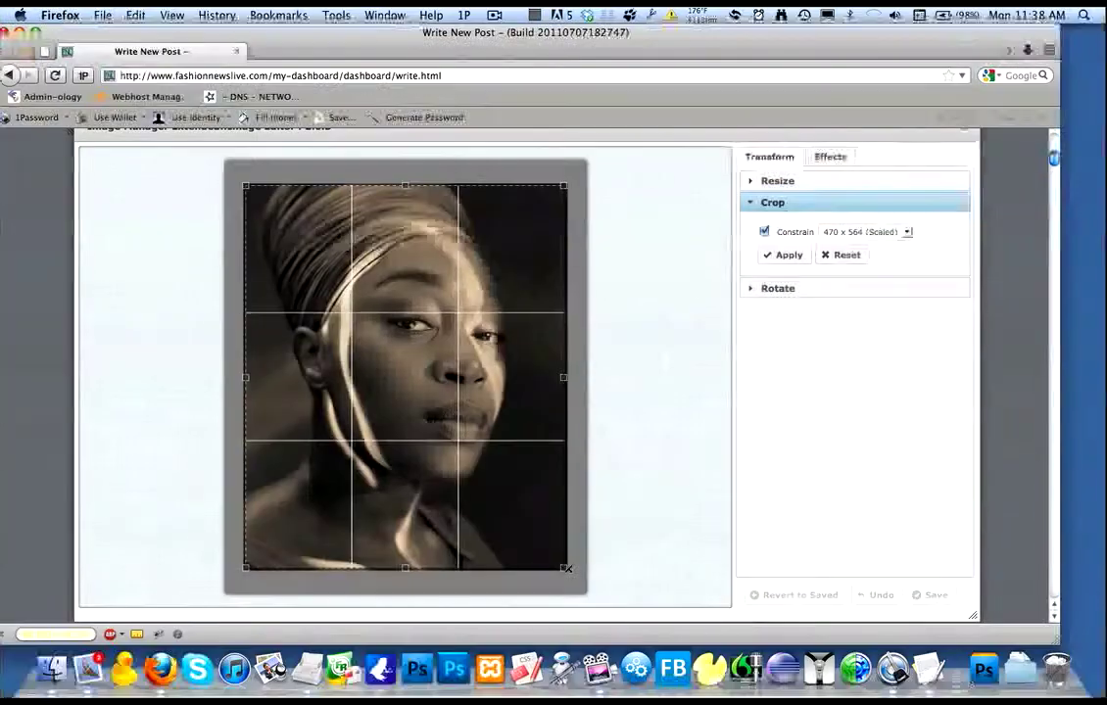
left_click(567, 569)
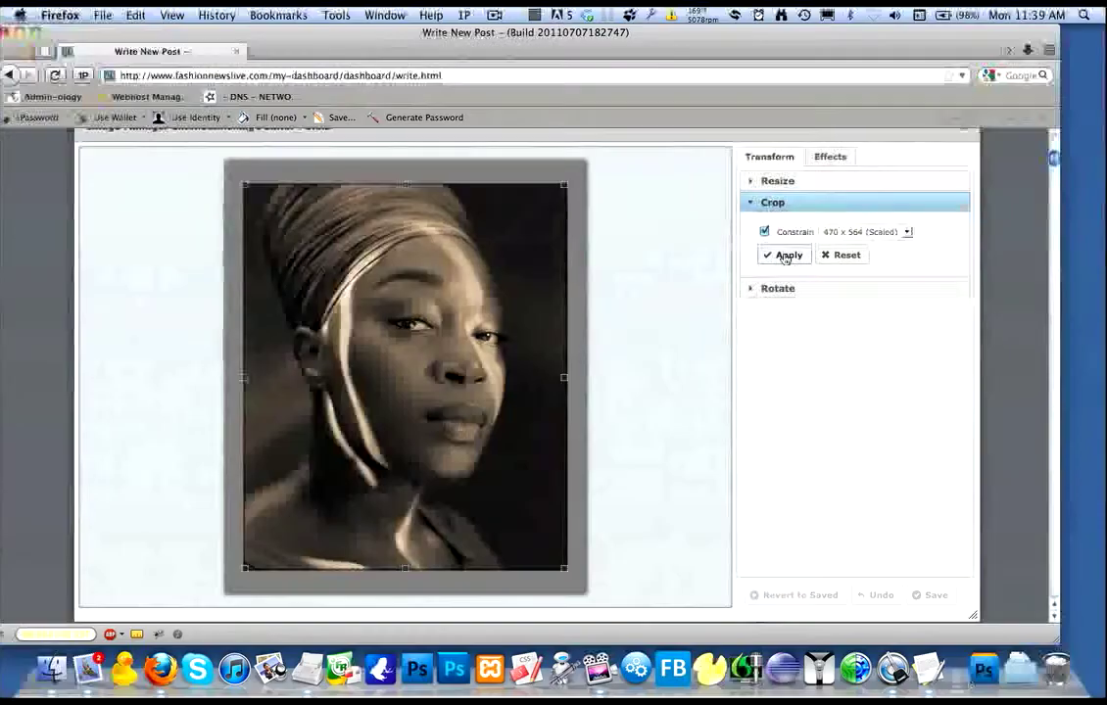
Crop the portrait to the marked area, then undo the crop.
left_click(789, 255)
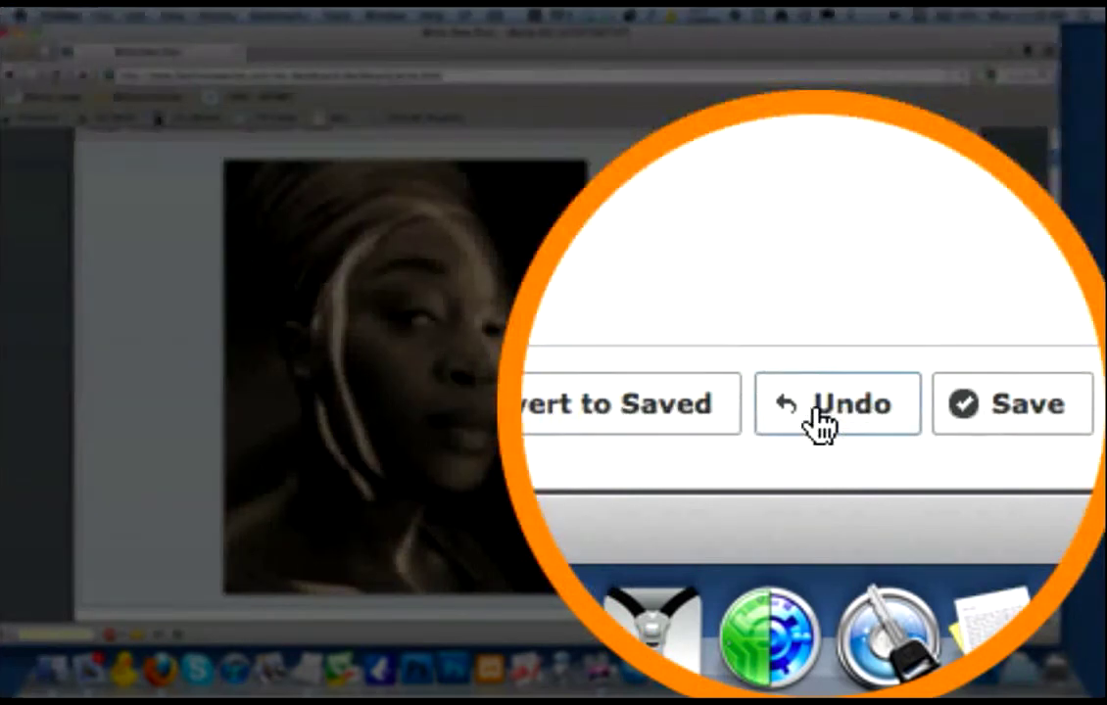
left_click(851, 593)
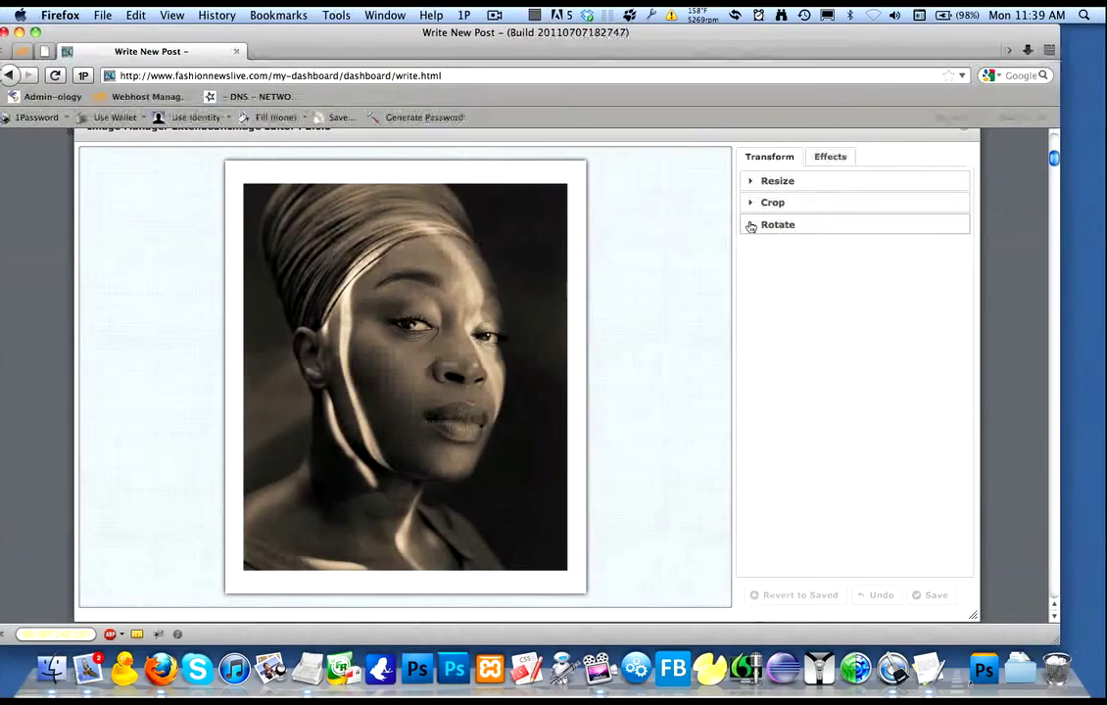
Rotate the portrait 90° counter-clockwise twice, then 90° clockwise twice back to upright.
left_click(751, 227)
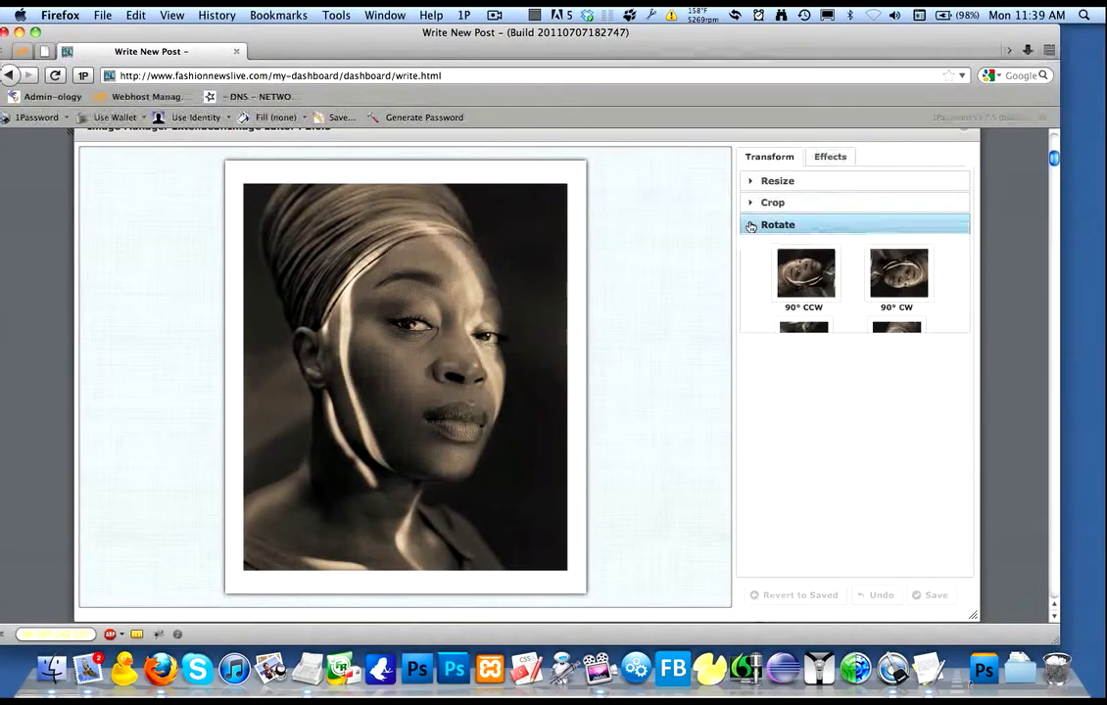
left_click(811, 288)
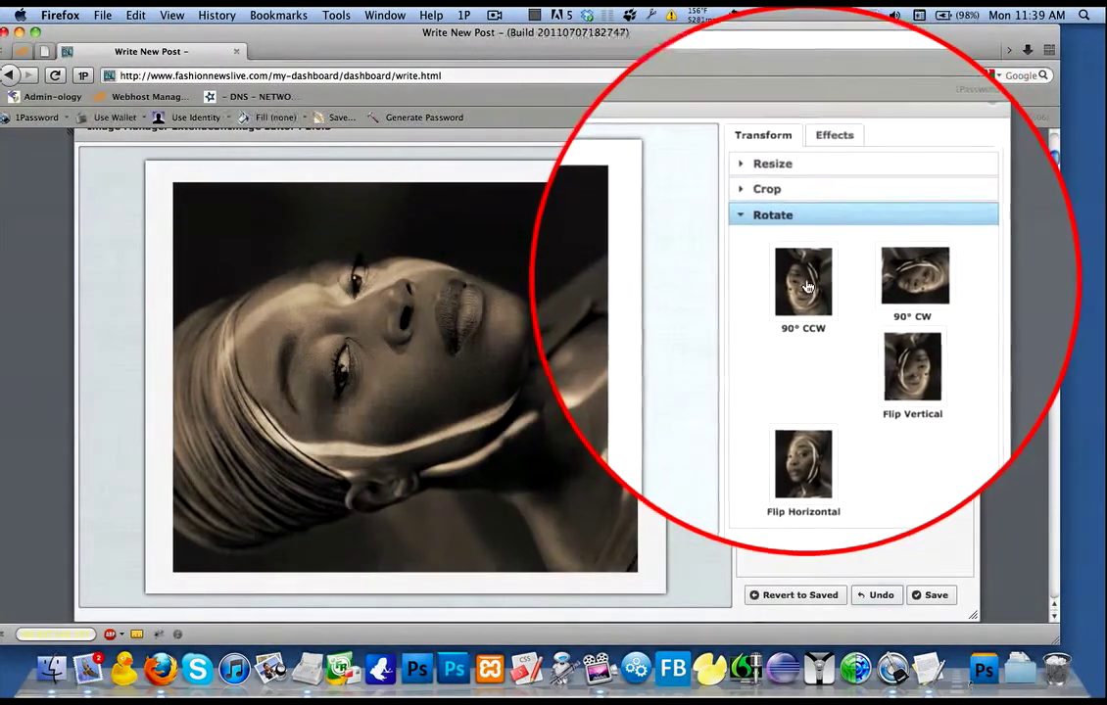
left_click(808, 285)
left_click(845, 317)
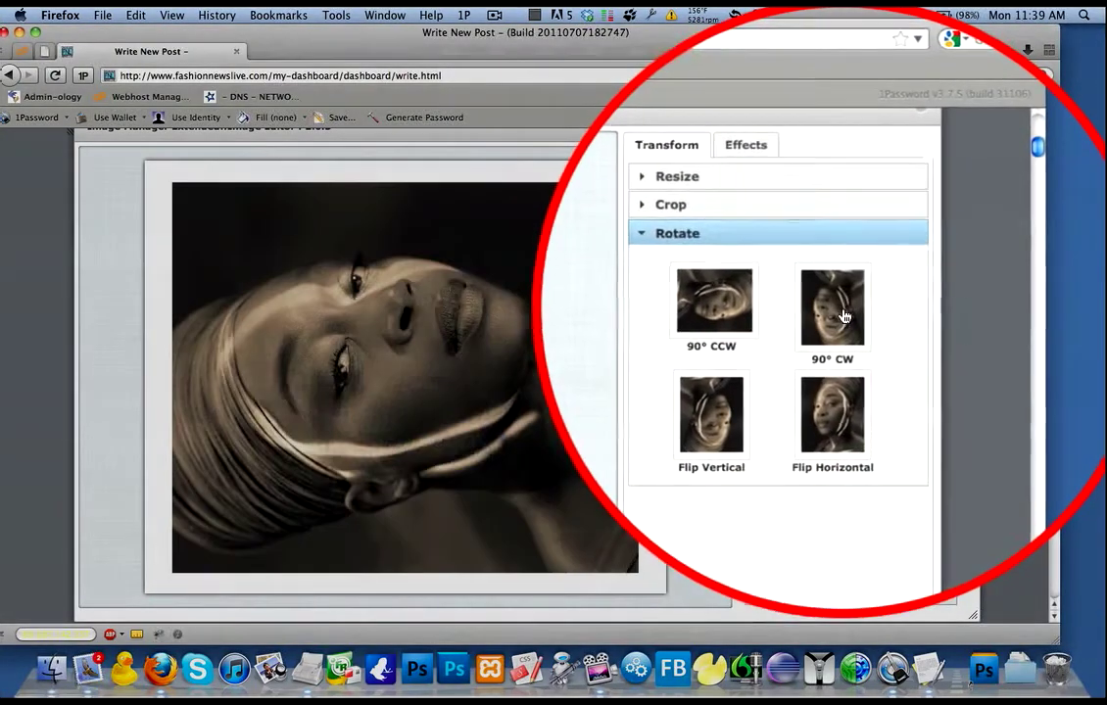
left_click(840, 317)
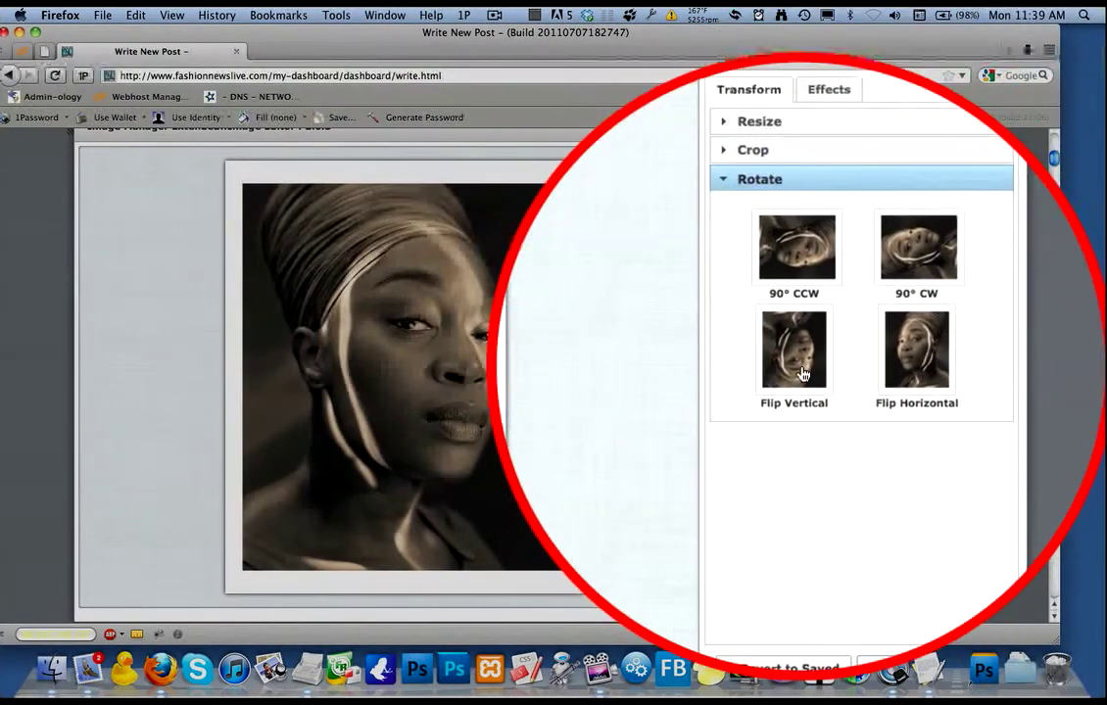
Try Flip Vertical and Flip Horizontal several times, then collapse the Rotate options.
left_click(802, 373)
left_click(815, 372)
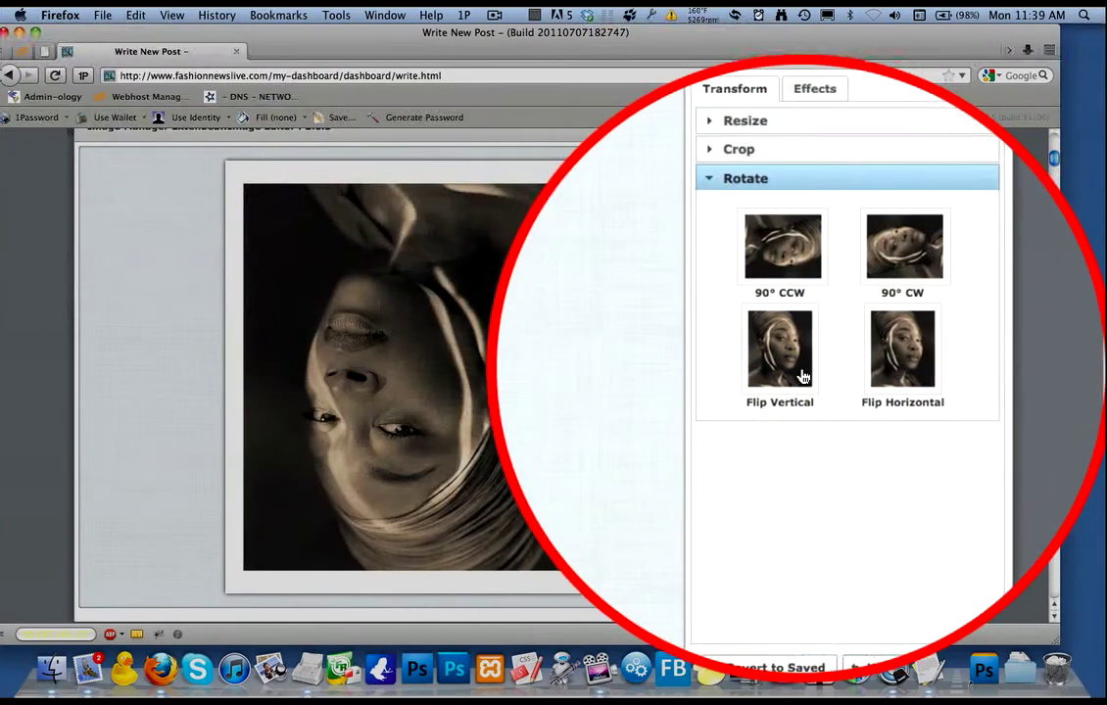
left_click(802, 374)
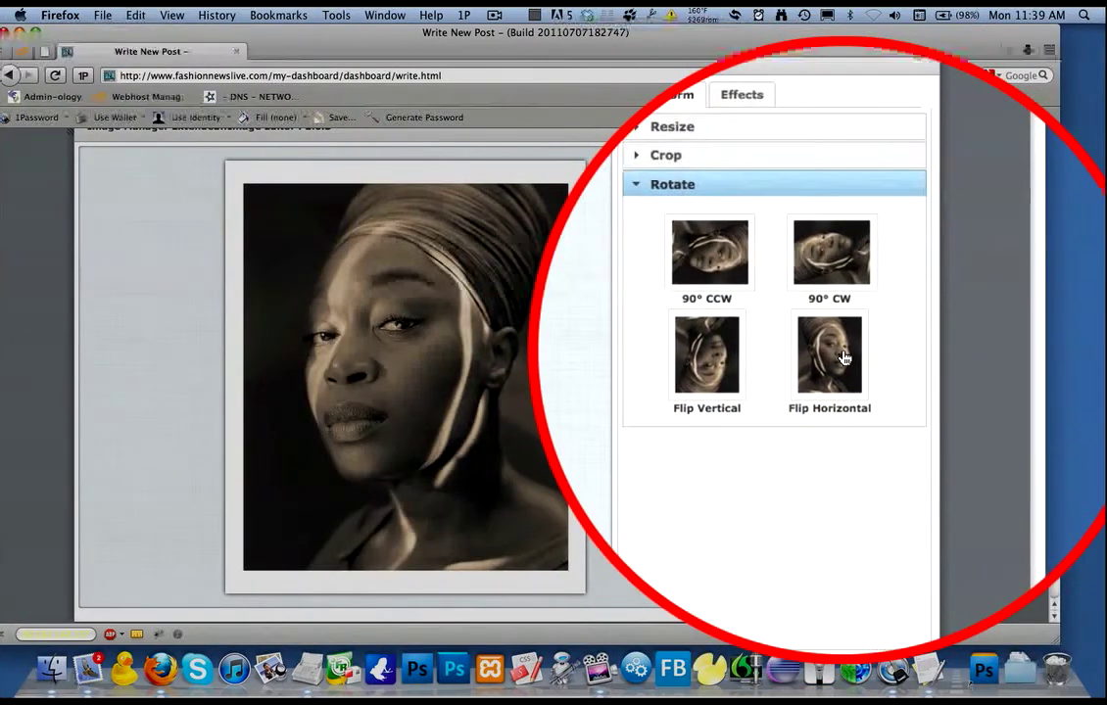
left_click(844, 359)
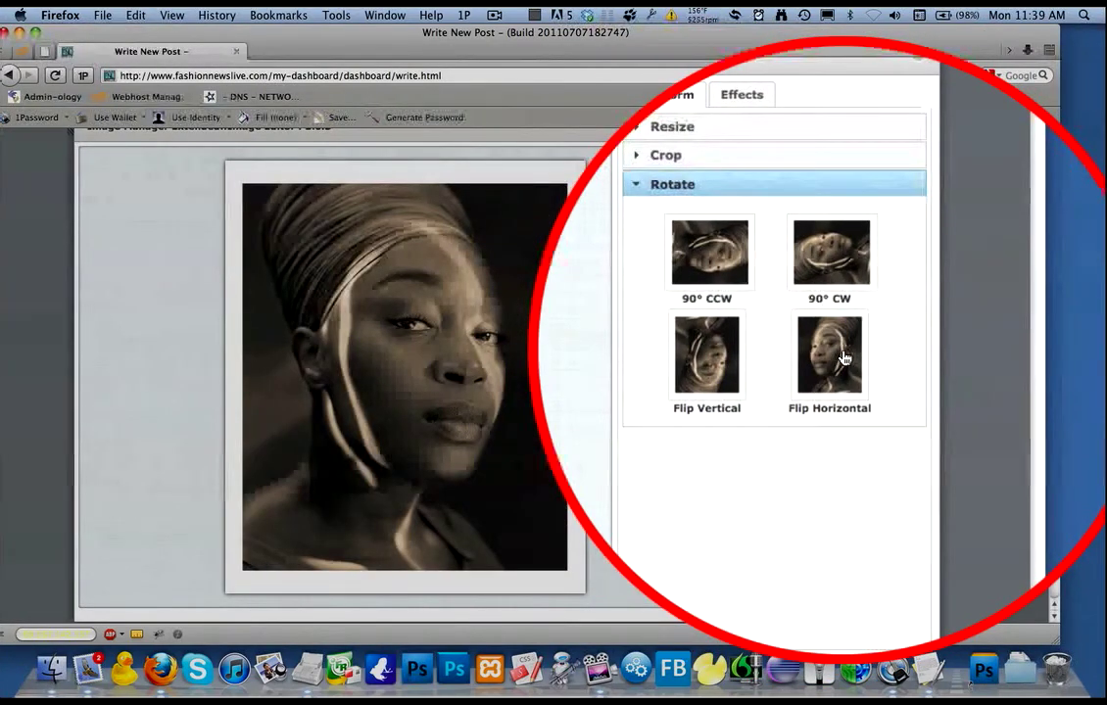
left_click(843, 359)
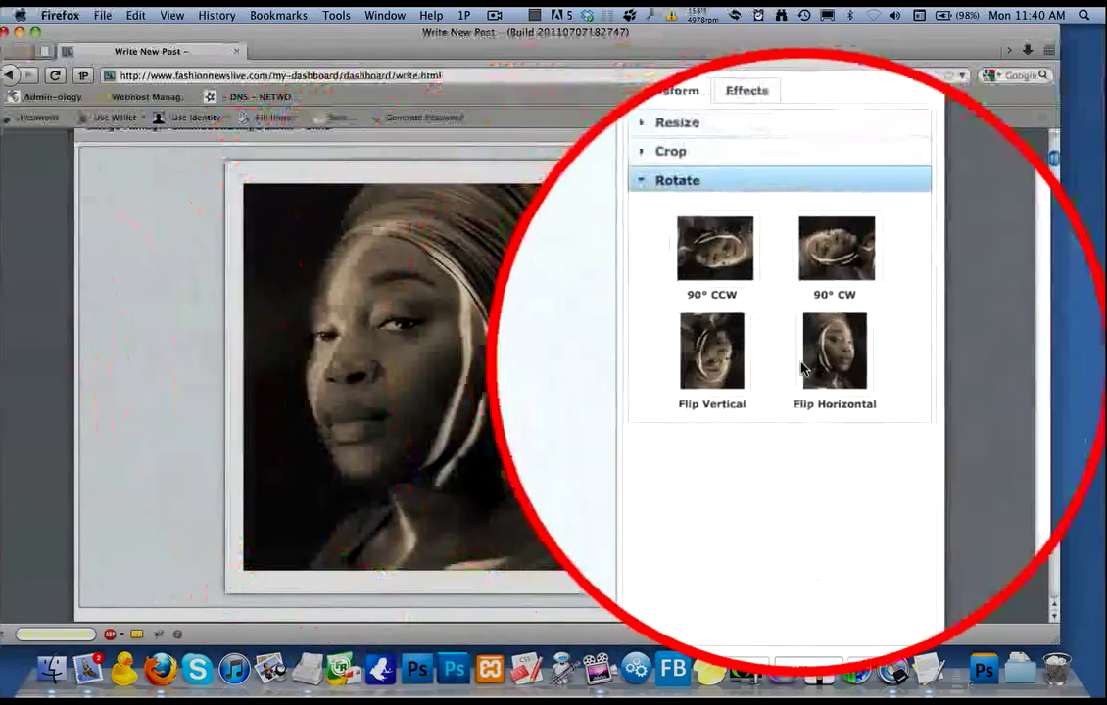
left_click(839, 366)
left_click(840, 366)
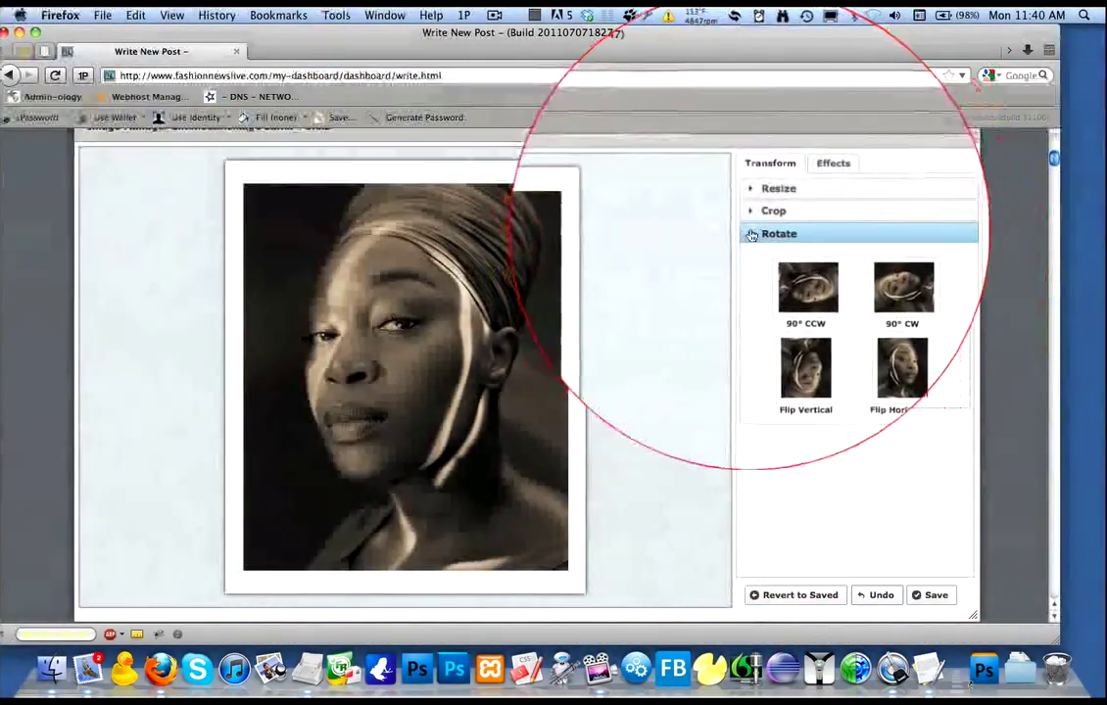
left_click(751, 225)
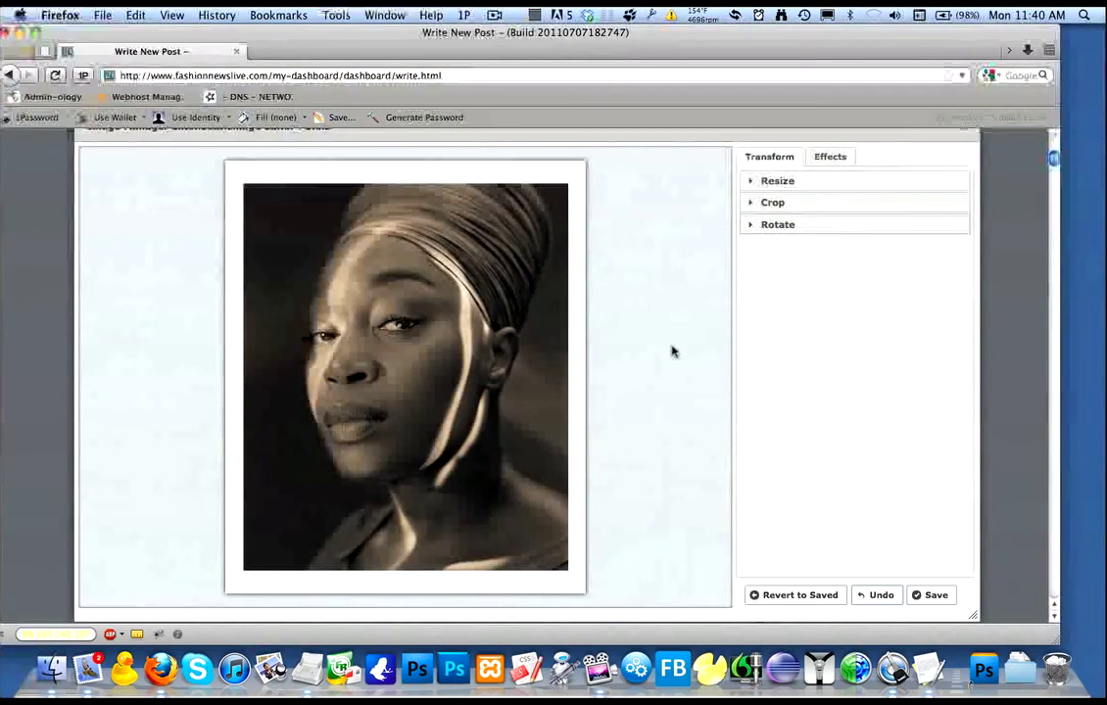
scroll(672, 352, "up", 1)
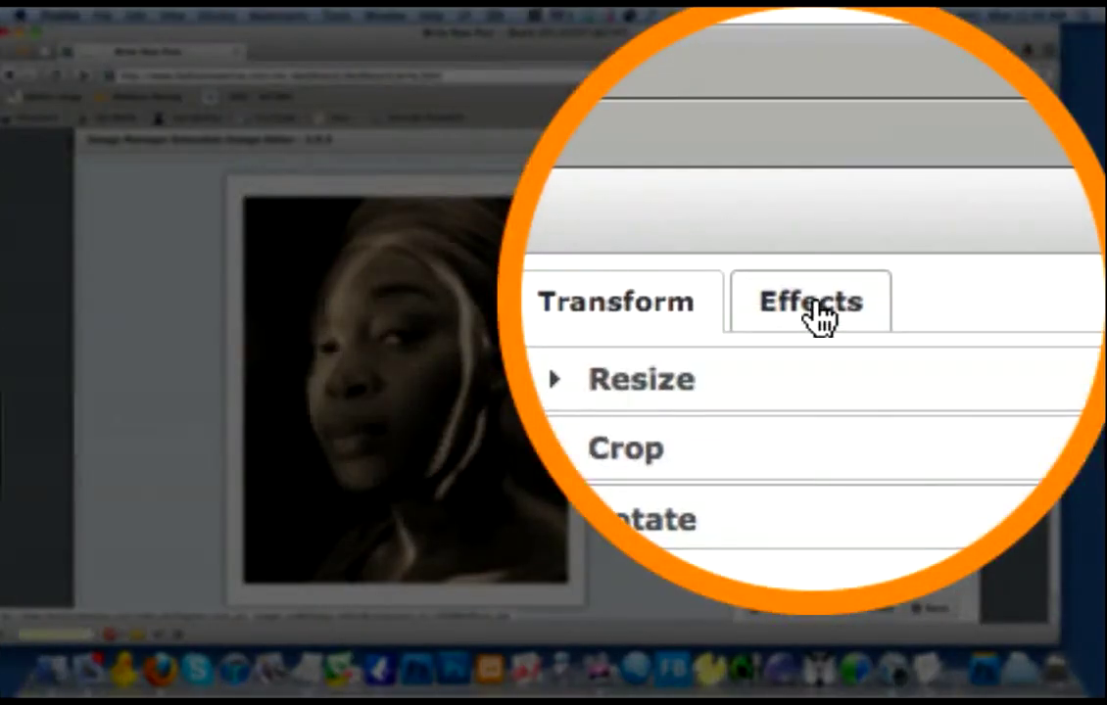
Apply the Greyscale effect to Angela_Wynter.jpg from Effects, then undo it.
left_click(830, 171)
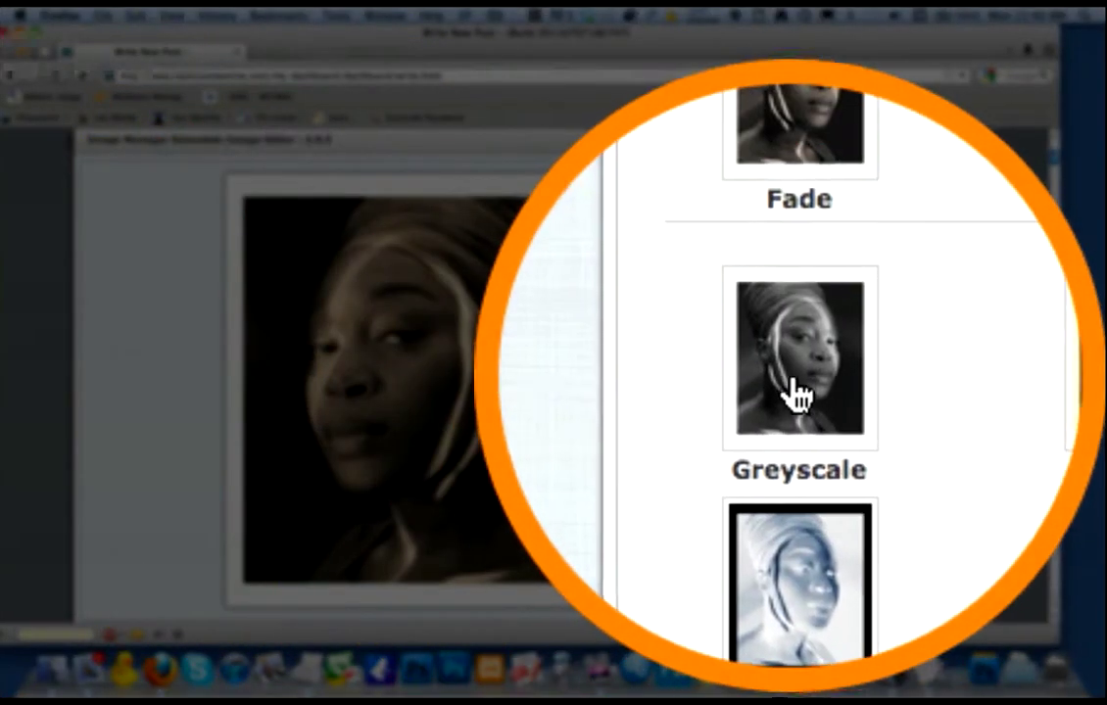
left_click(796, 391)
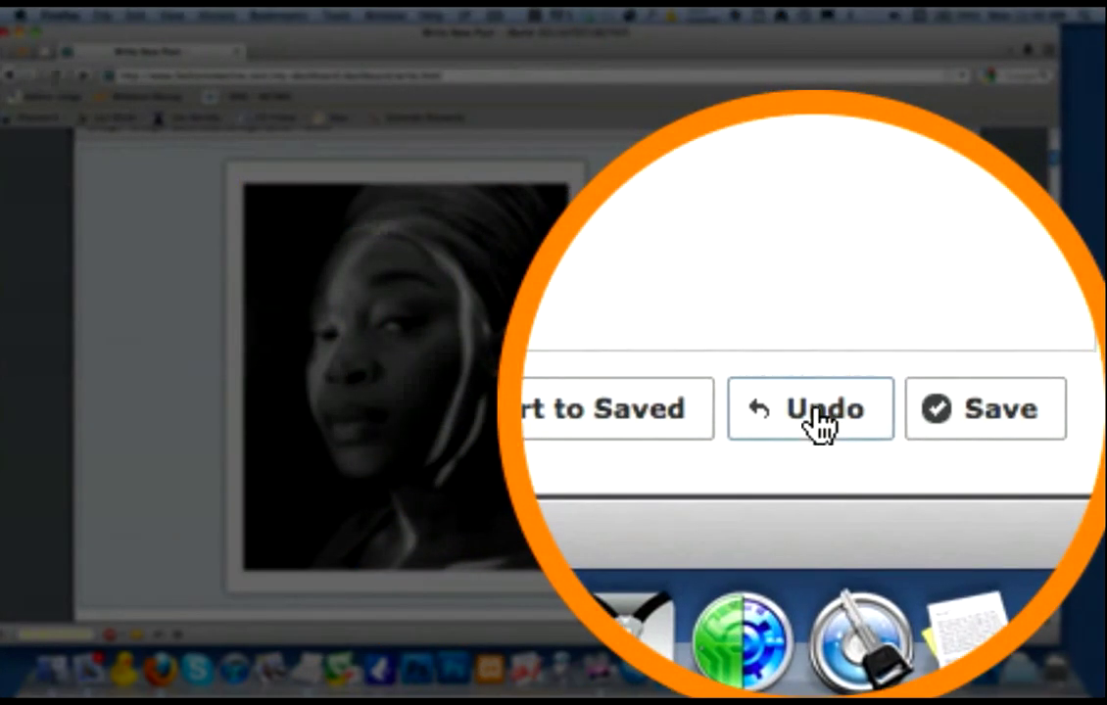
left_click(939, 599)
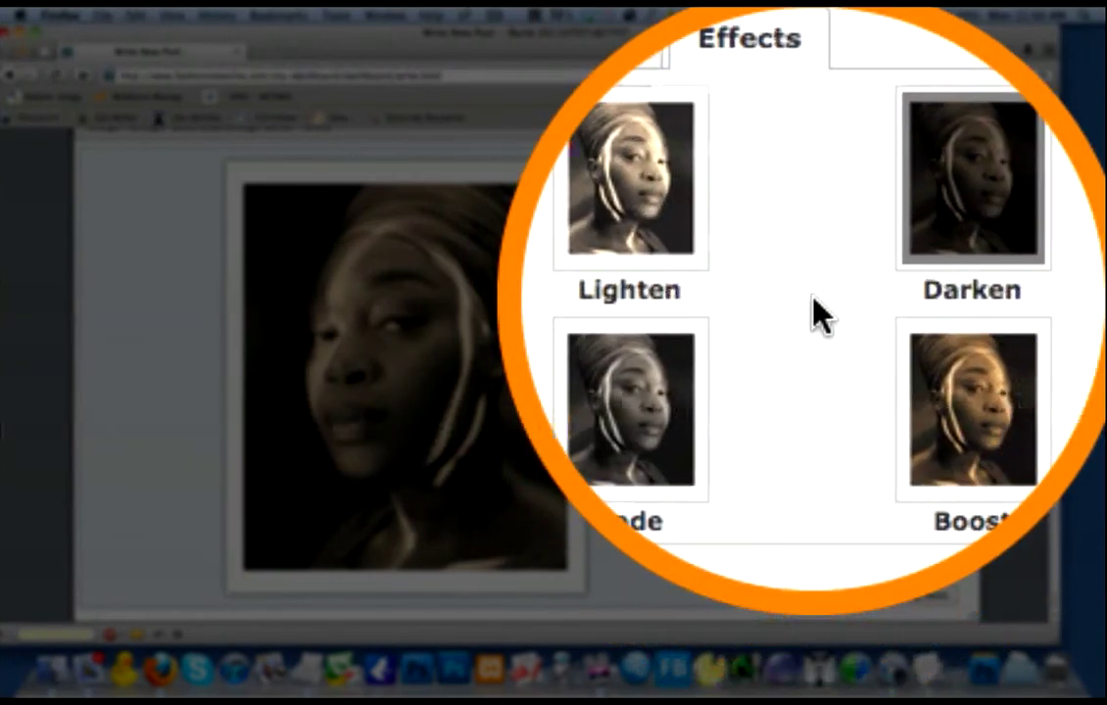